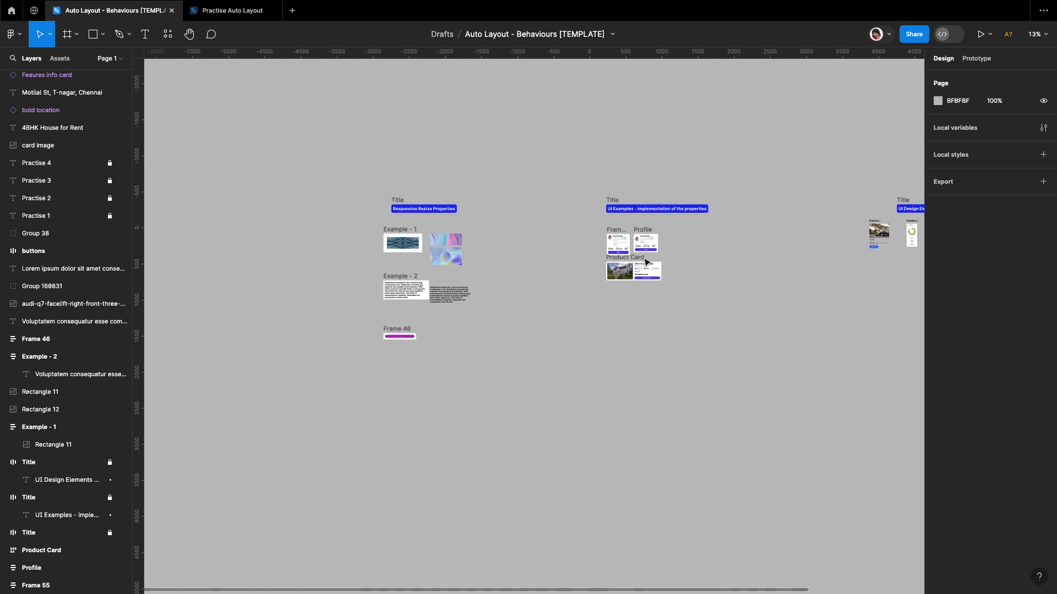
- Show the horizontal sizing options of the text layer inside Example - 2
scroll(647, 262, right, 3)
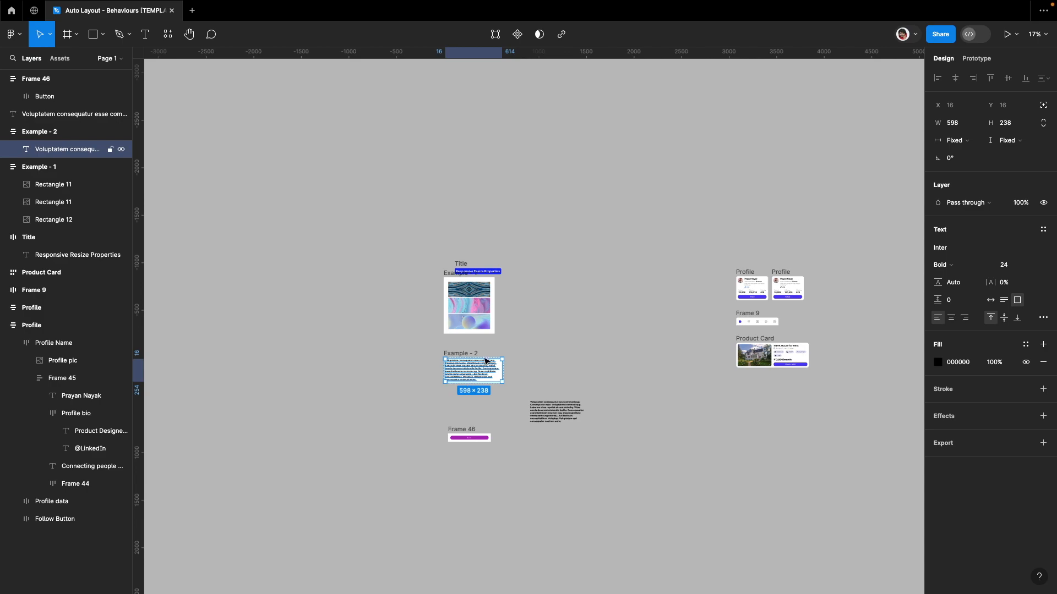
click(954, 140)
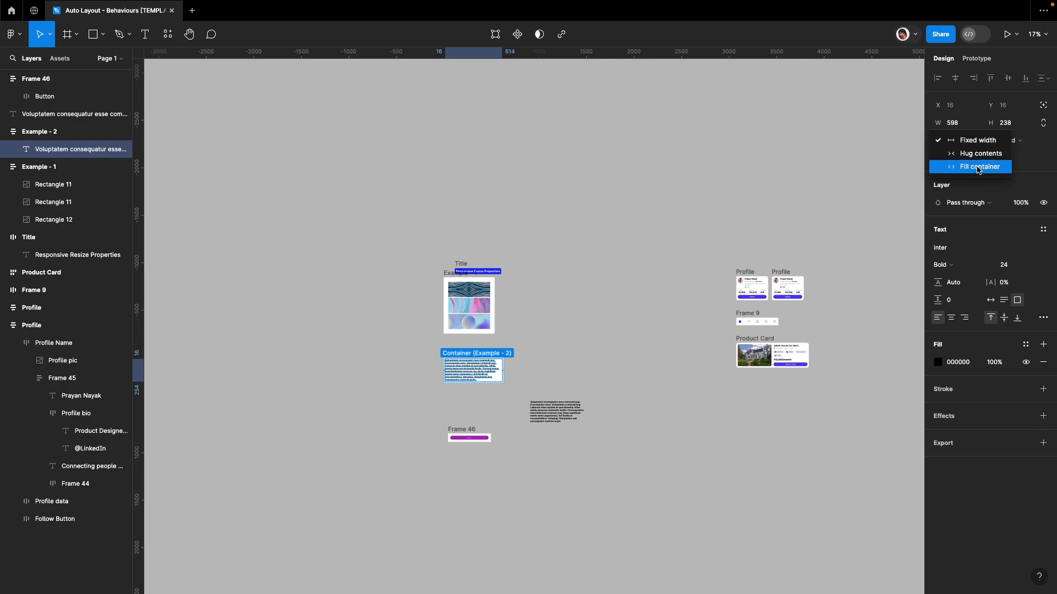
click(1042, 154)
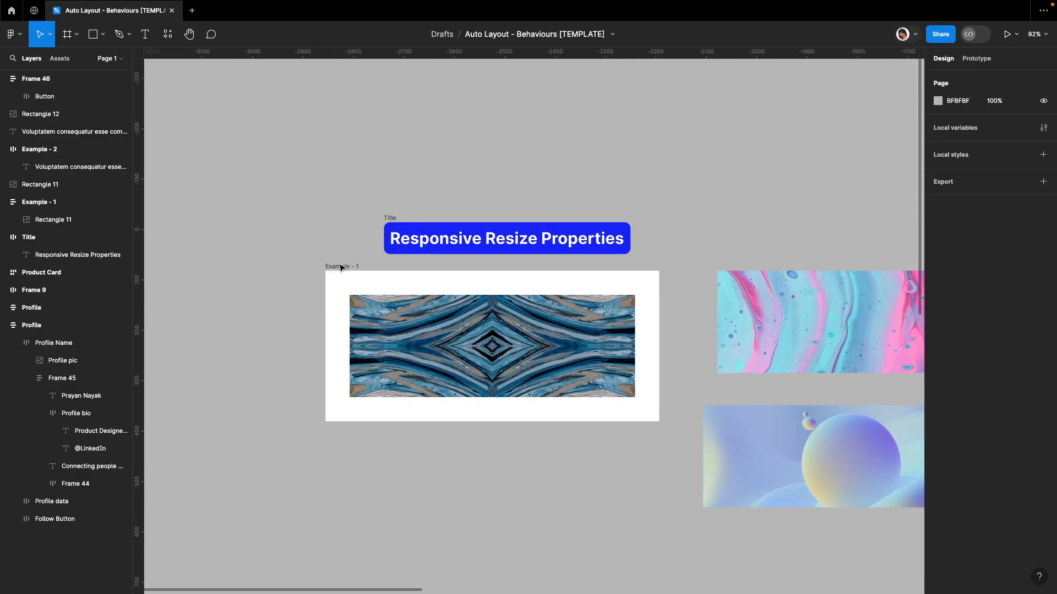
- Examine the width and height sizing settings of the Example - 1 frame and the blue patterned image inside it
click(341, 268)
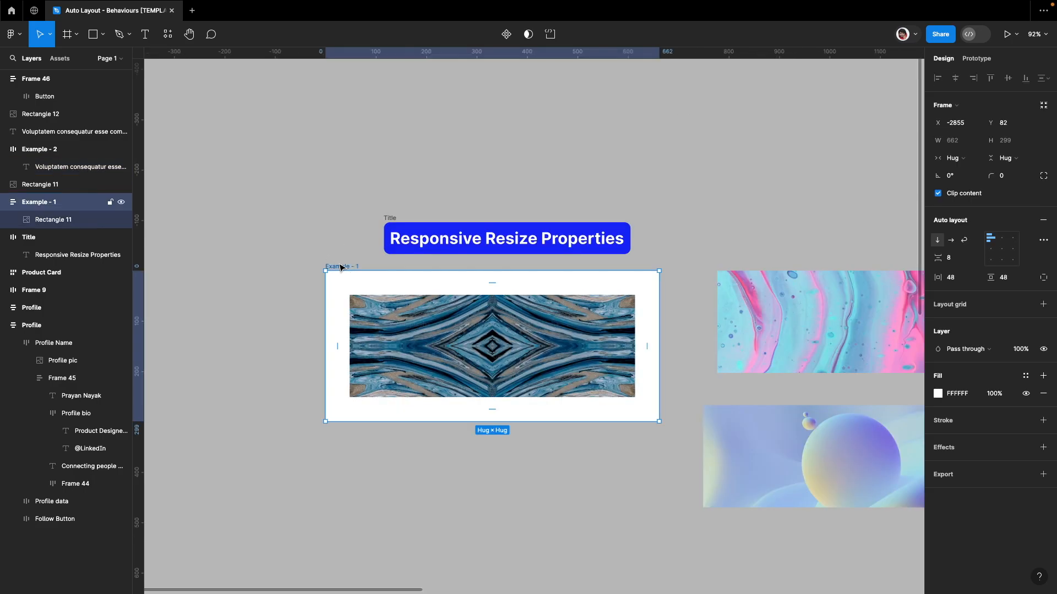
click(414, 322)
click(468, 462)
click(497, 346)
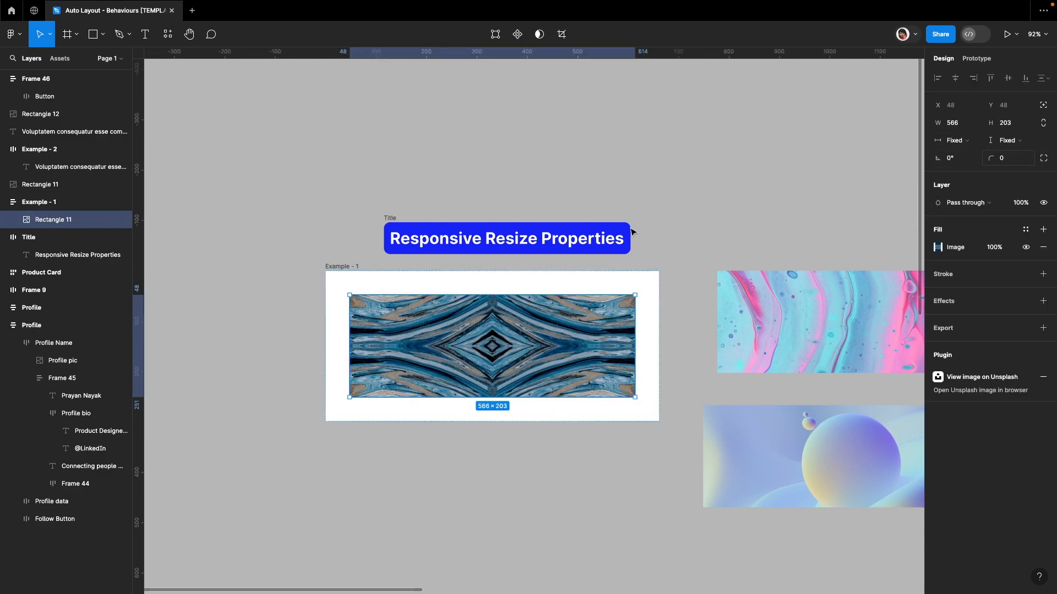
- Enlarge the Example - 1 frame from its corner and undo the resize
click(348, 267)
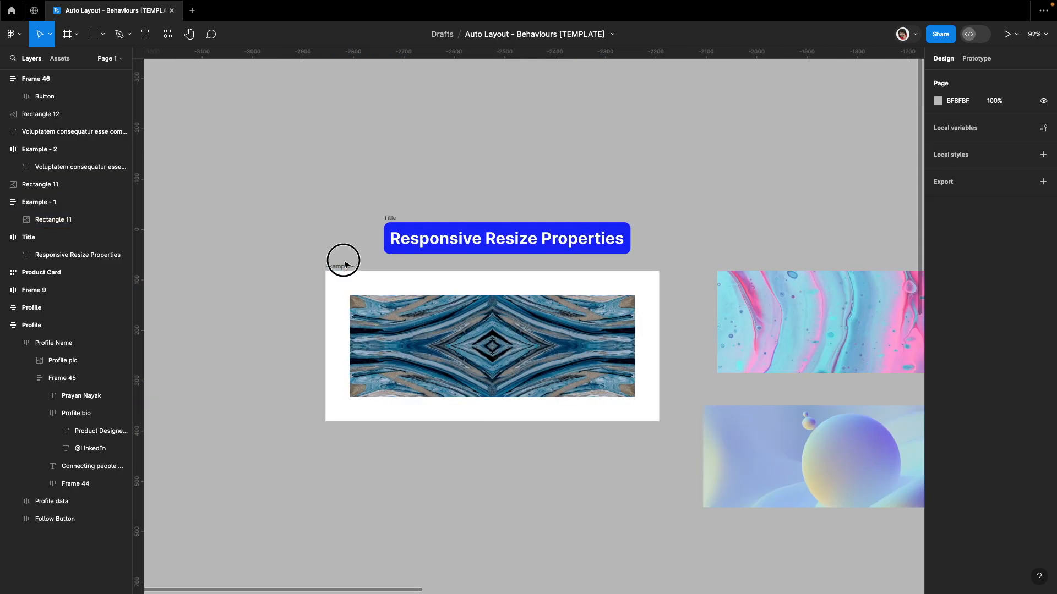
click(346, 271)
click(378, 350)
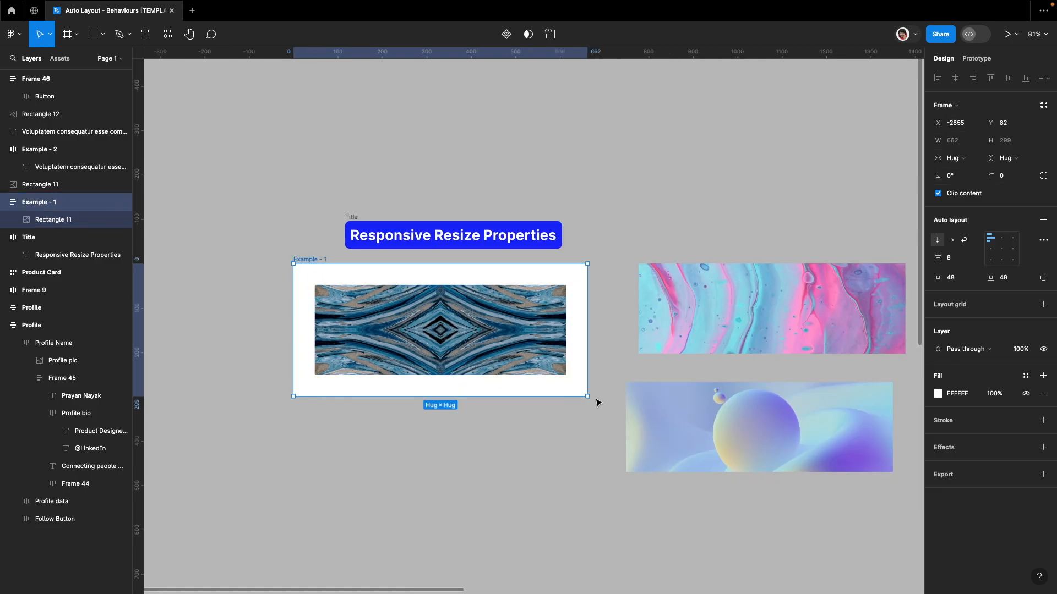
drag(586, 396, 703, 528)
key(ctrl+z)
- Place the loose paragraph inside the horizontal Example - 2 frame beside its text and undo the move
scroll(571, 475, down, 7)
click(343, 231)
click(342, 231)
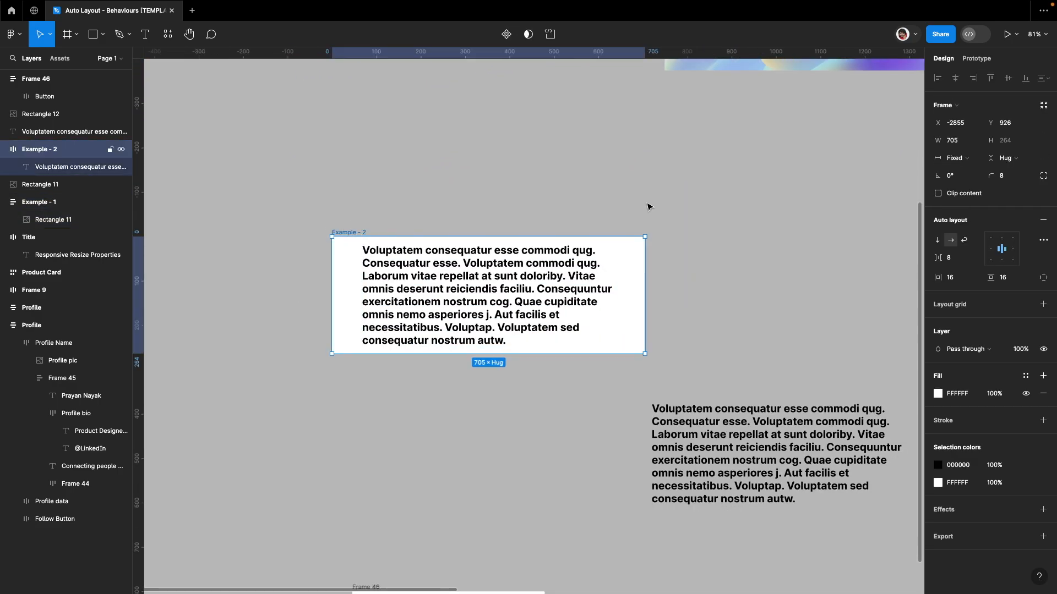
drag(709, 469, 644, 288)
click(558, 400)
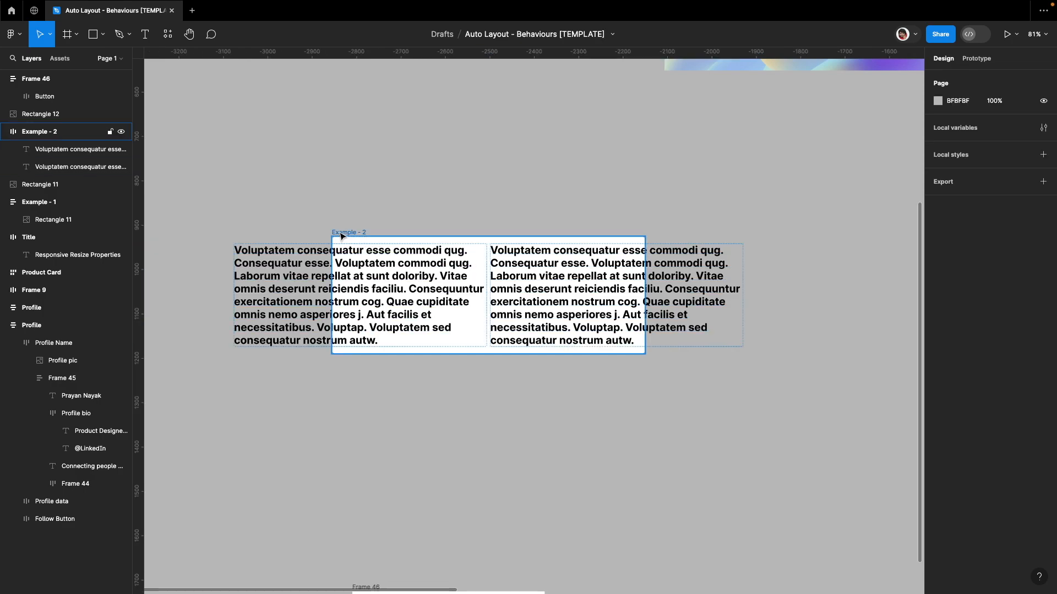
click(425, 257)
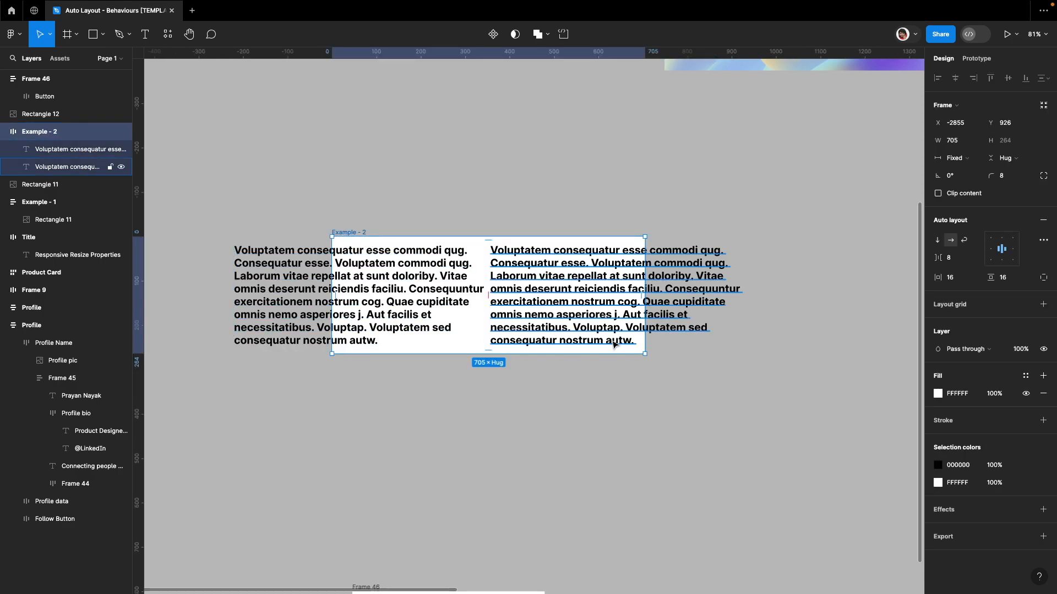
key(ctrl+z)
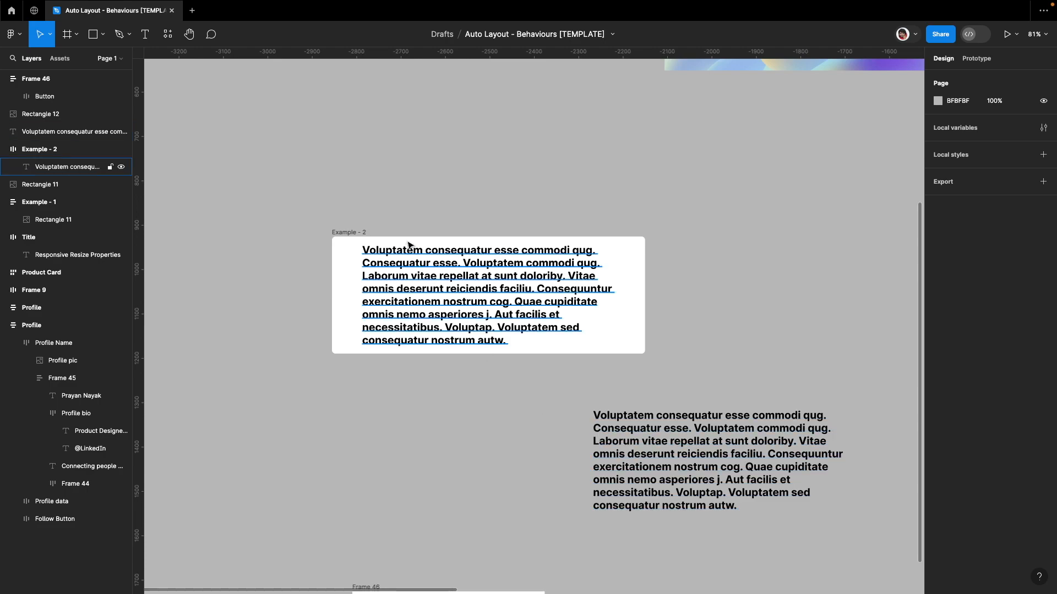
- Place the loose paragraph in Example - 2 again and switch the frame's auto layout direction to vertical
click(351, 234)
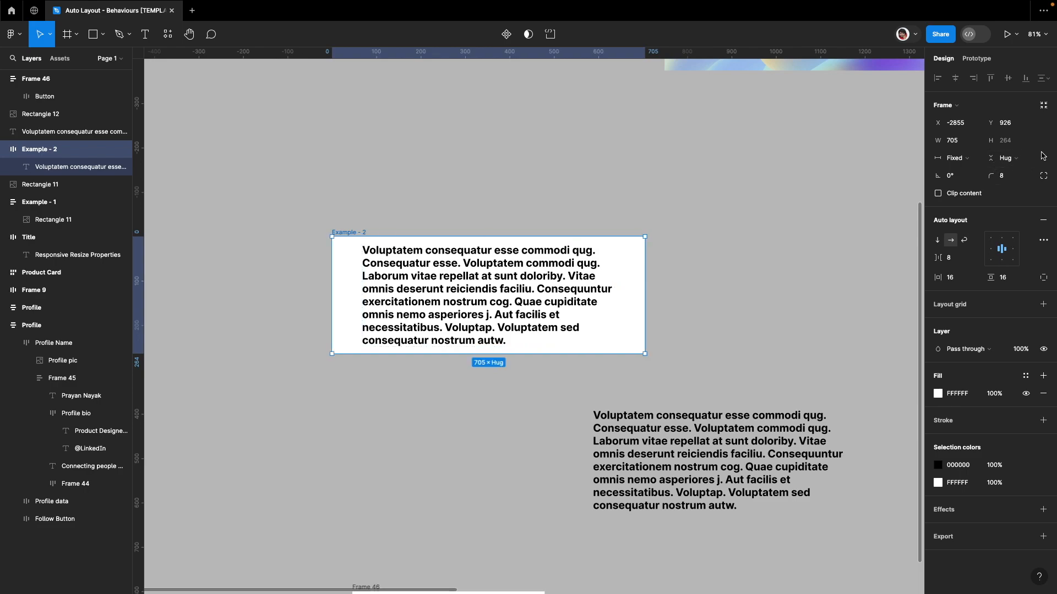
drag(692, 466, 611, 330)
click(578, 402)
click(367, 233)
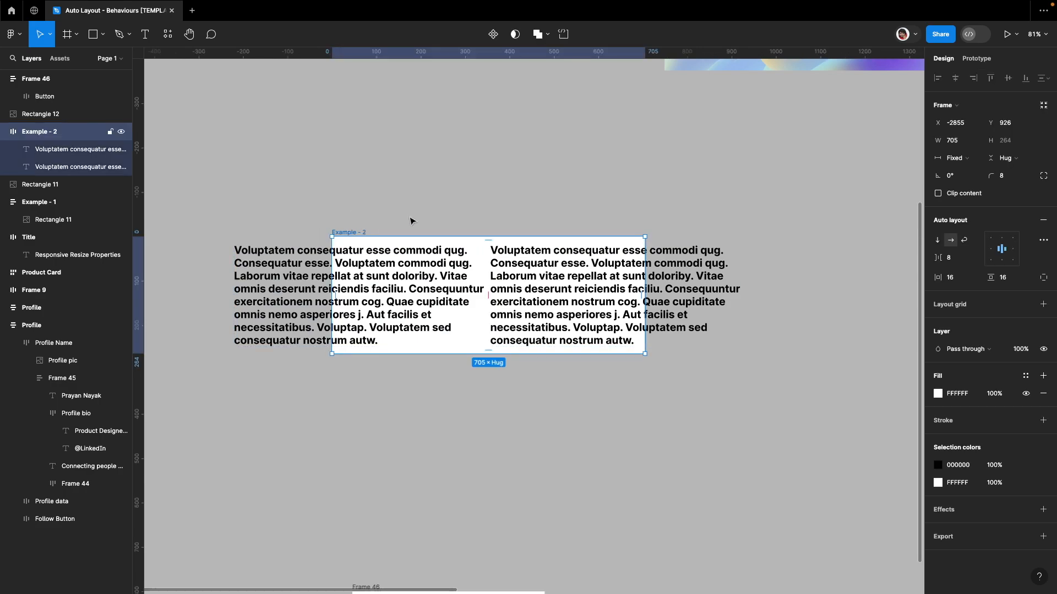
click(937, 242)
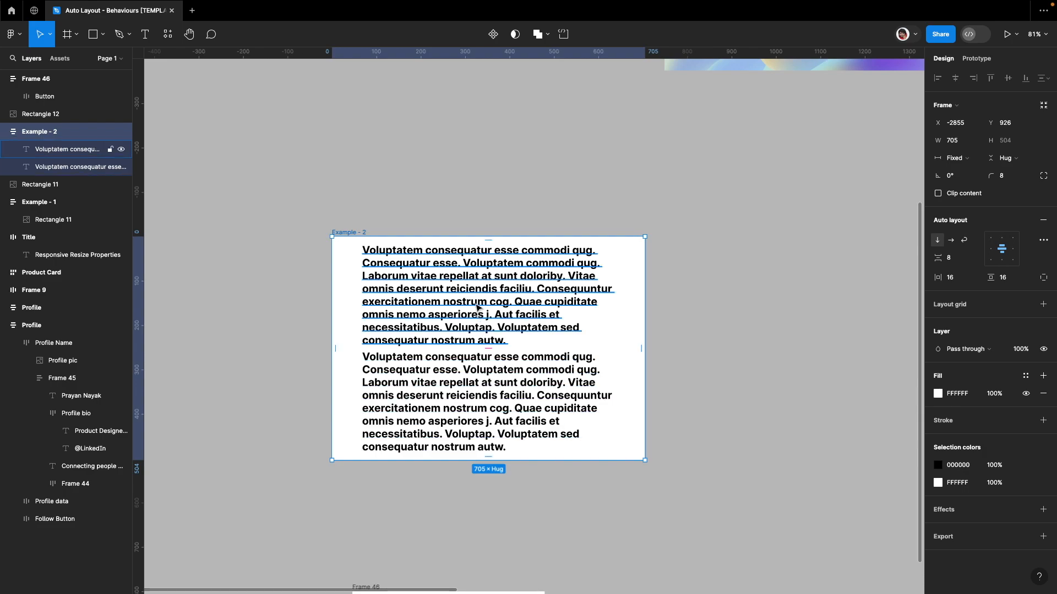
click(464, 392)
click(555, 485)
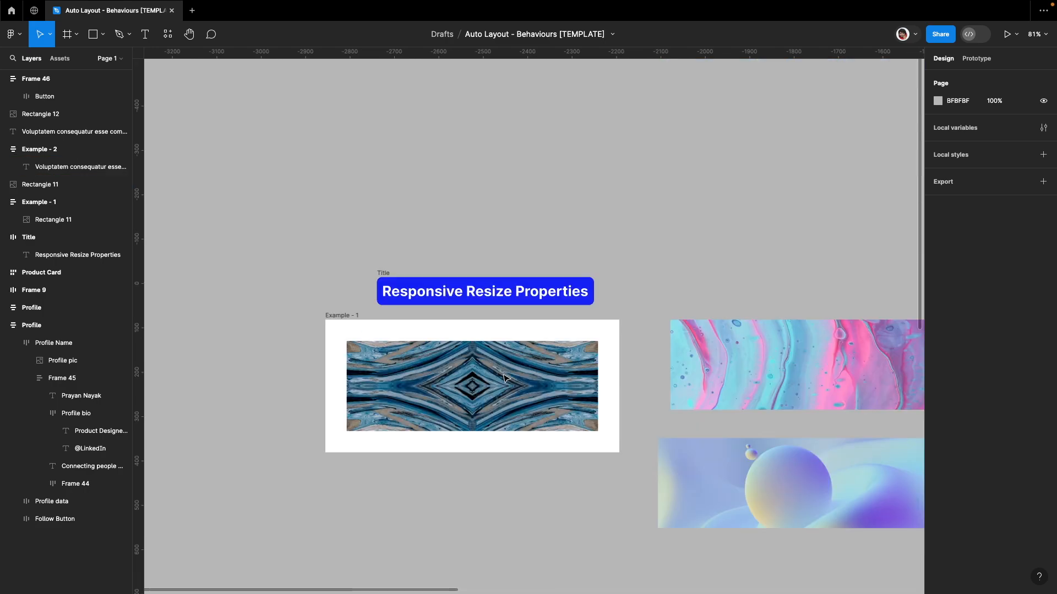
- Move the pink and turquoise image into Example - 1 below the blue one and narrow it to 566 wide
click(499, 395)
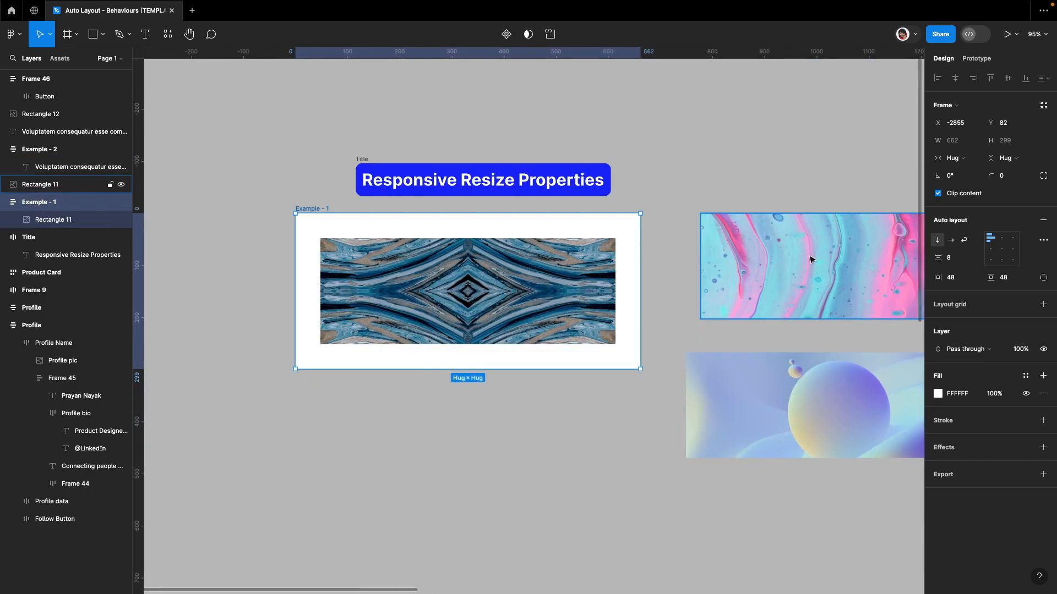
drag(755, 262, 491, 345)
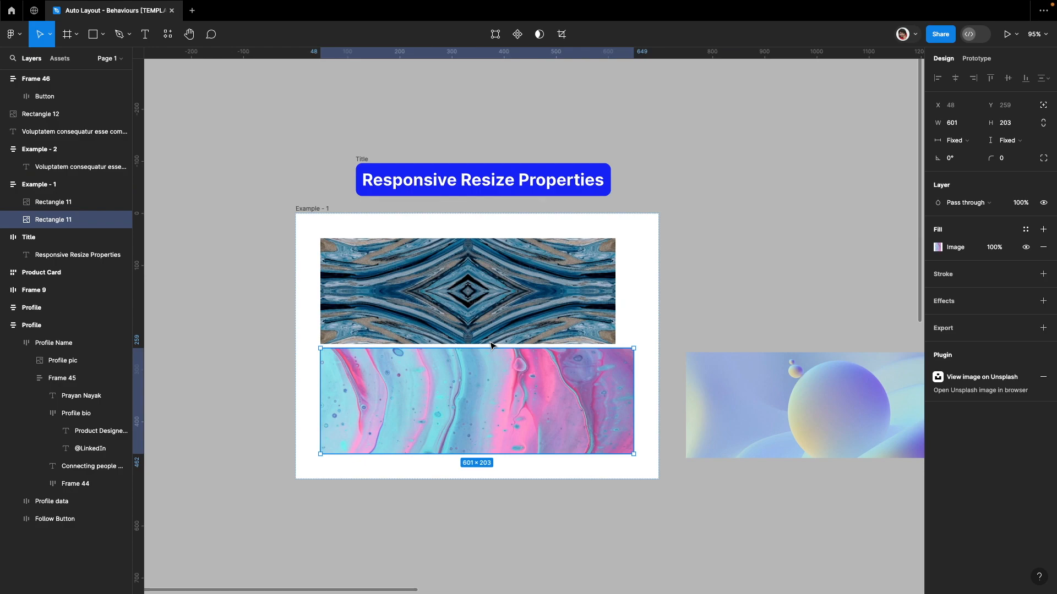
mouse_move(637, 408)
mouse_down()
mouse_move(604, 408)
mouse_move(616, 408)
mouse_up()
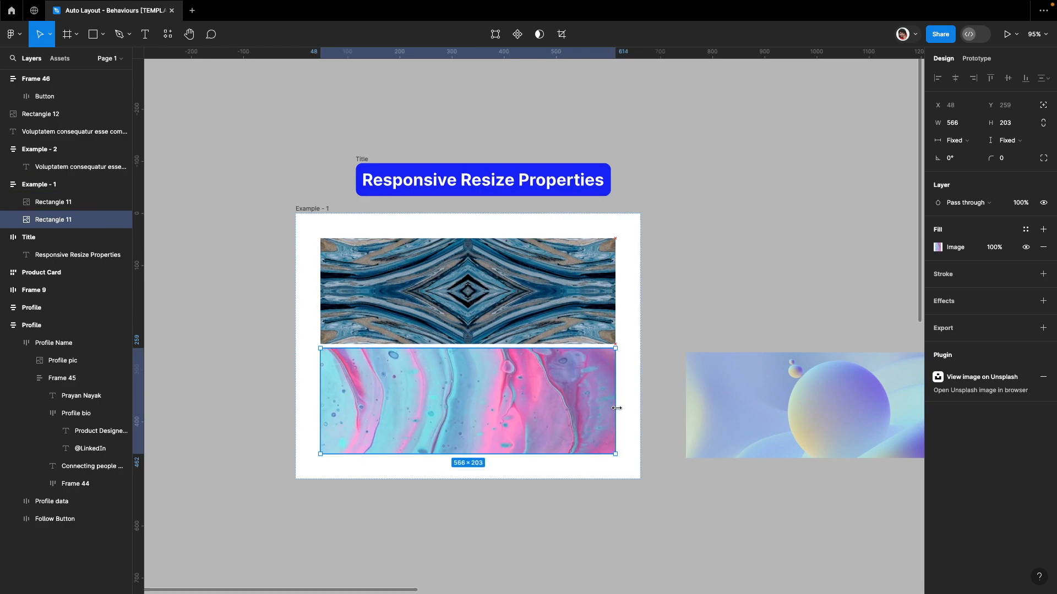
click(769, 203)
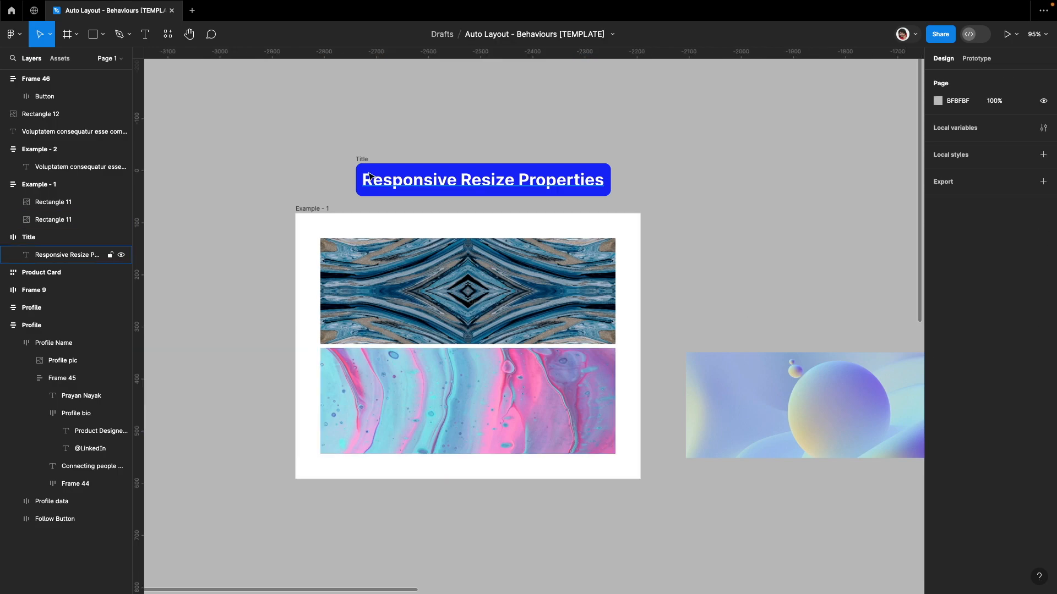
- Move the purple sphere image into the Example - 1 frame as the third item in the stack
click(307, 209)
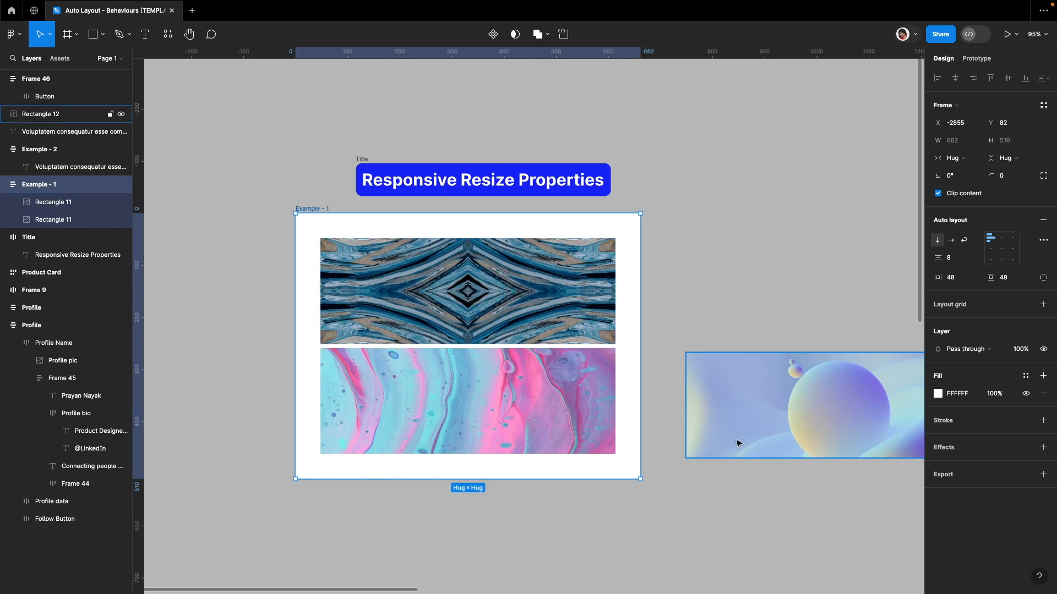
drag(764, 442, 498, 469)
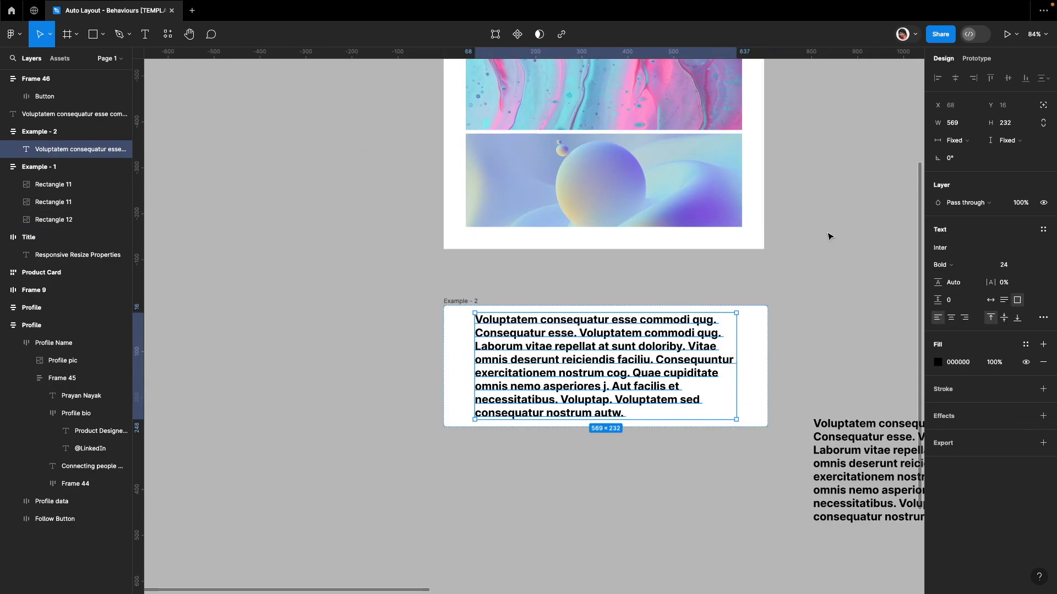
scroll(830, 236, up, 2)
click(830, 236)
- Set the height of the text layer in Example - 2 to Hug contents
scroll(830, 236, up, 1)
scroll(829, 236, down, 3)
click(628, 337)
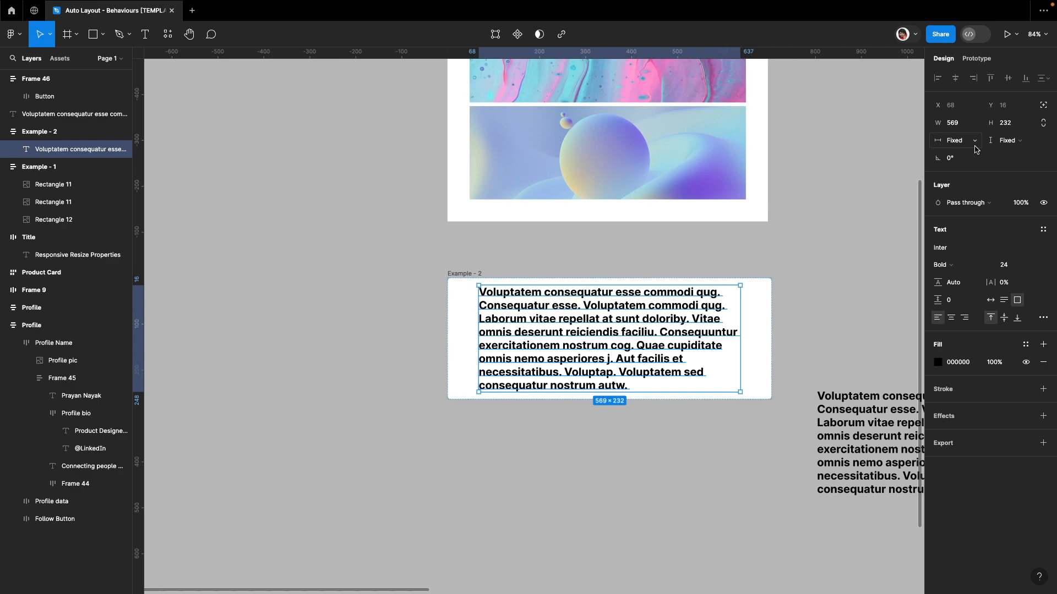
click(1015, 144)
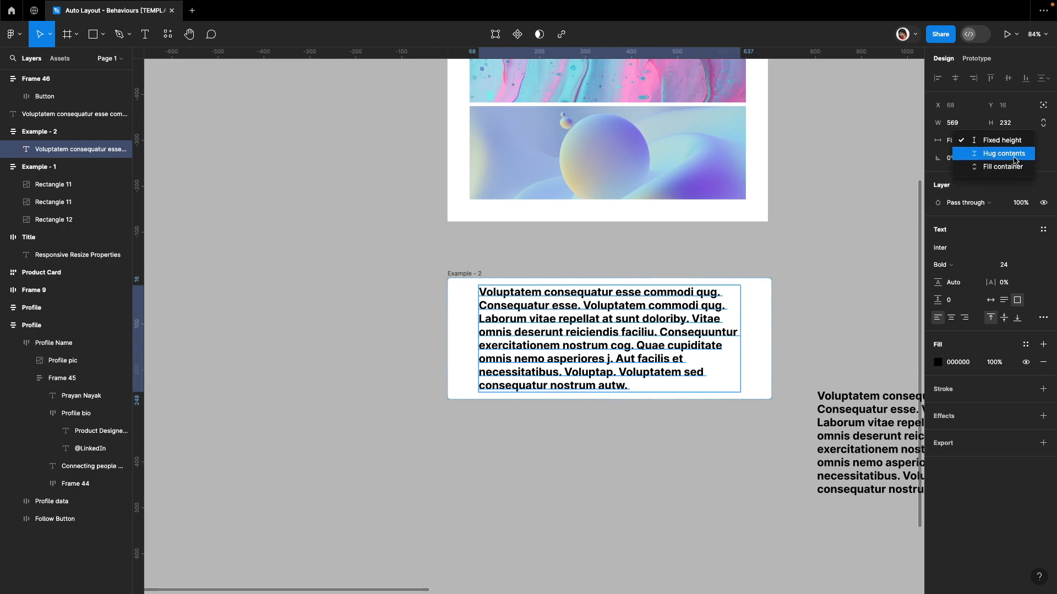
click(1015, 159)
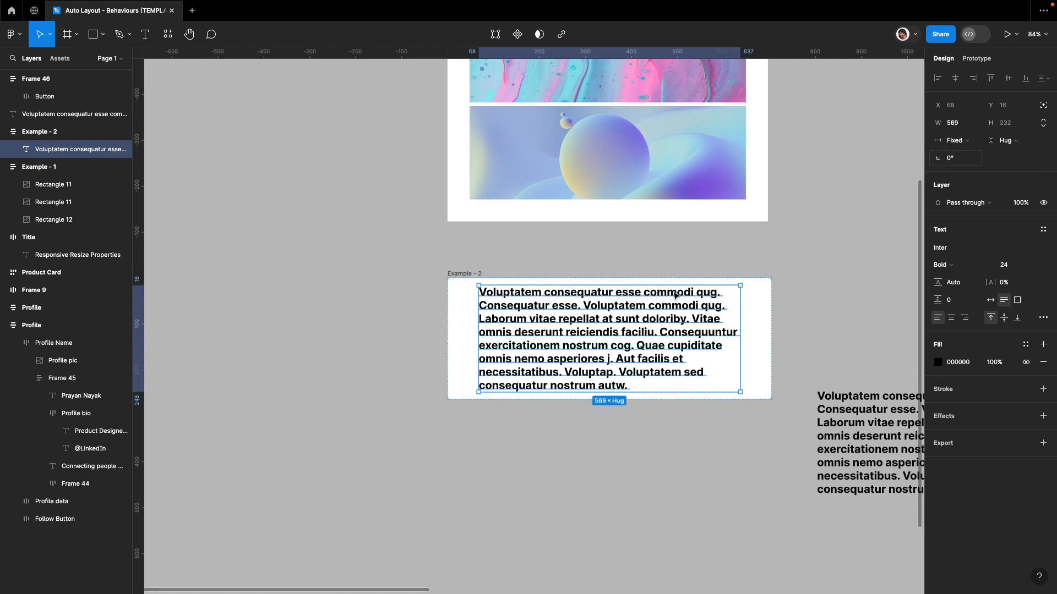
- Copy the loose paragraph's text, paste it twice at the end of Example - 2's text, and undo both pastes
double_click(830, 439)
key(super+c)
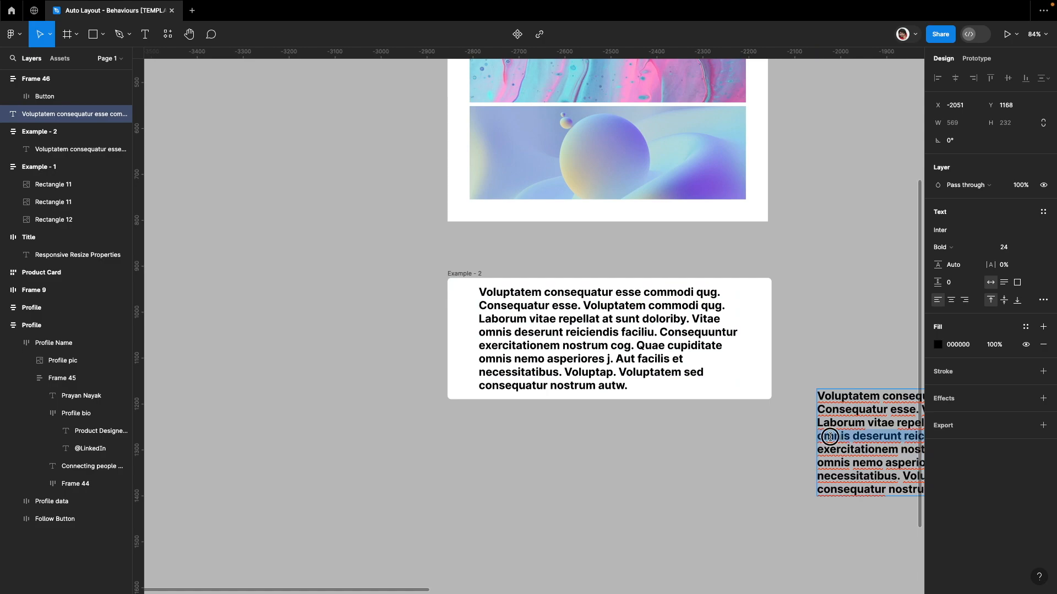
click(666, 385)
key(super+v)
key(super+v)
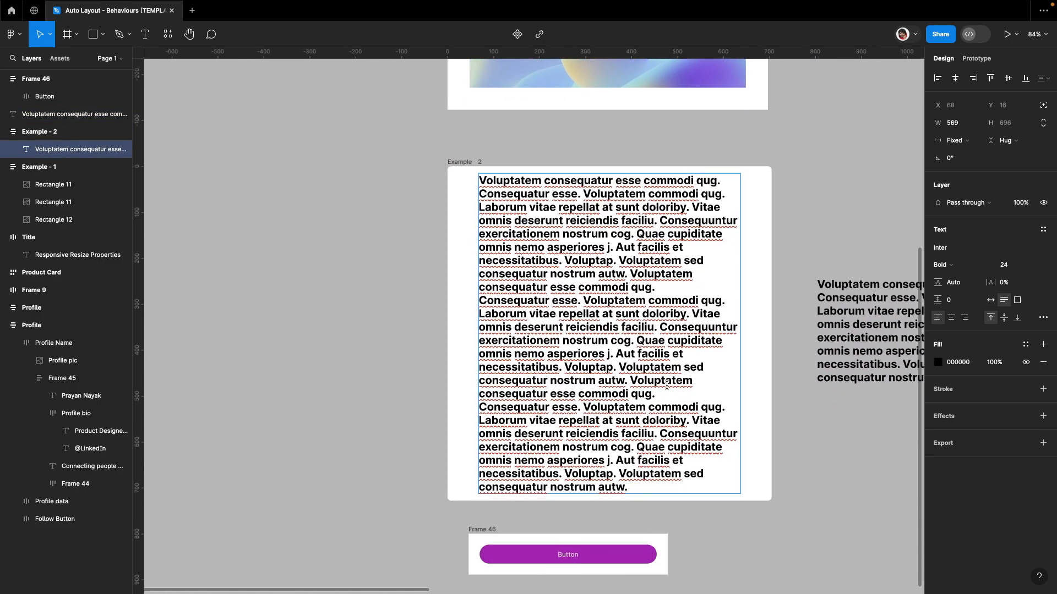
key(super+z)
key(super+z)
click(669, 391)
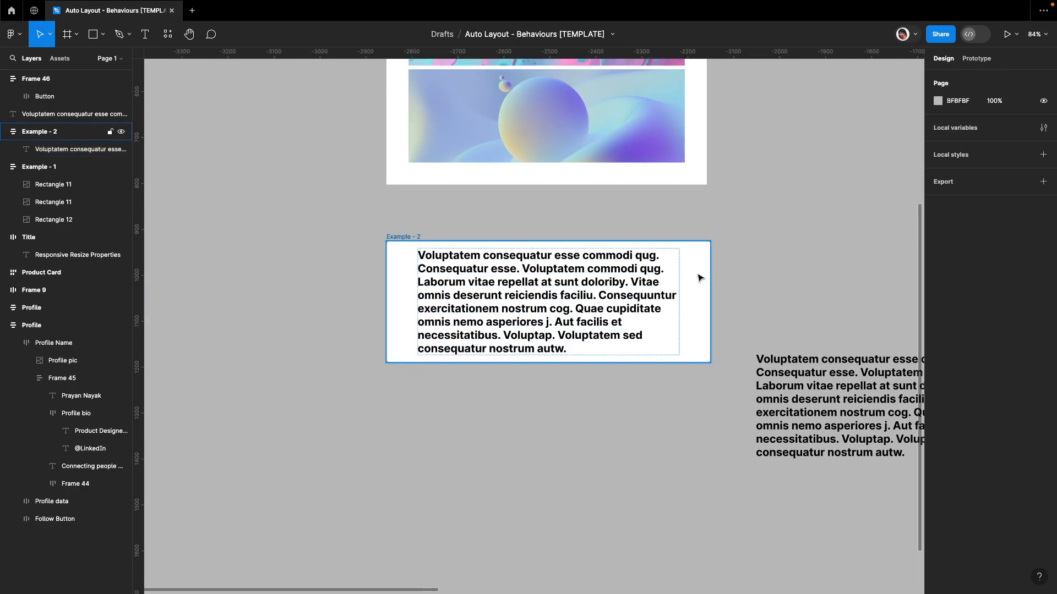
- Compare the width and height sizing settings of the Example - 2 frame with those of its text layer
click(698, 278)
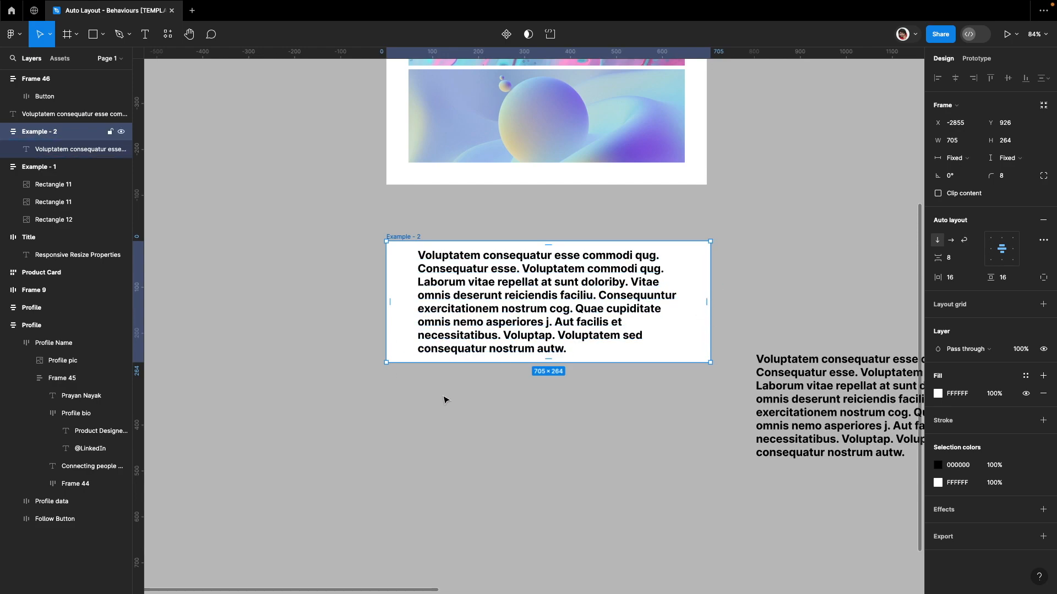
click(469, 420)
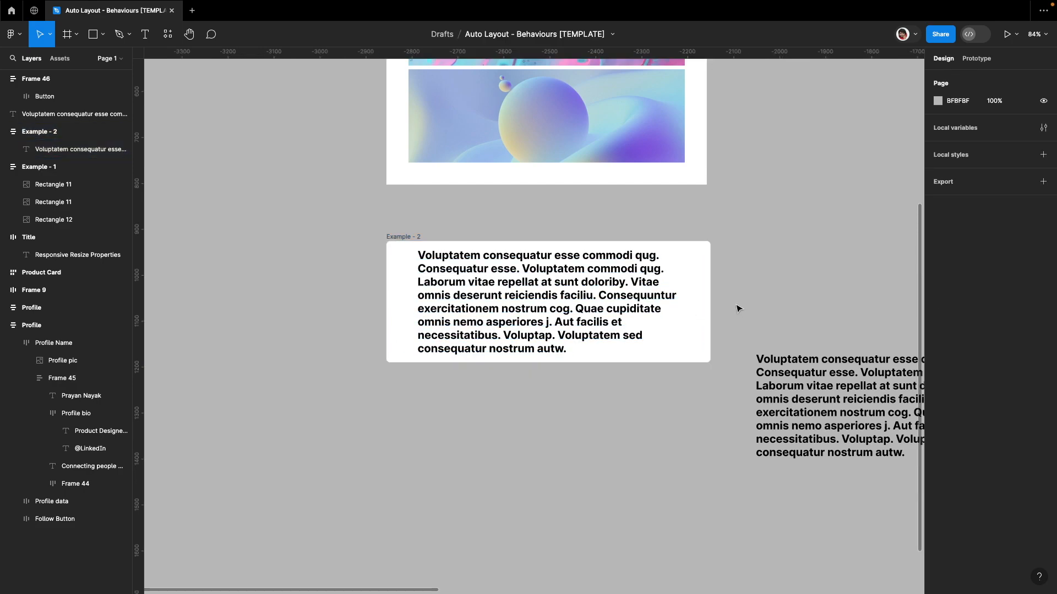
click(588, 283)
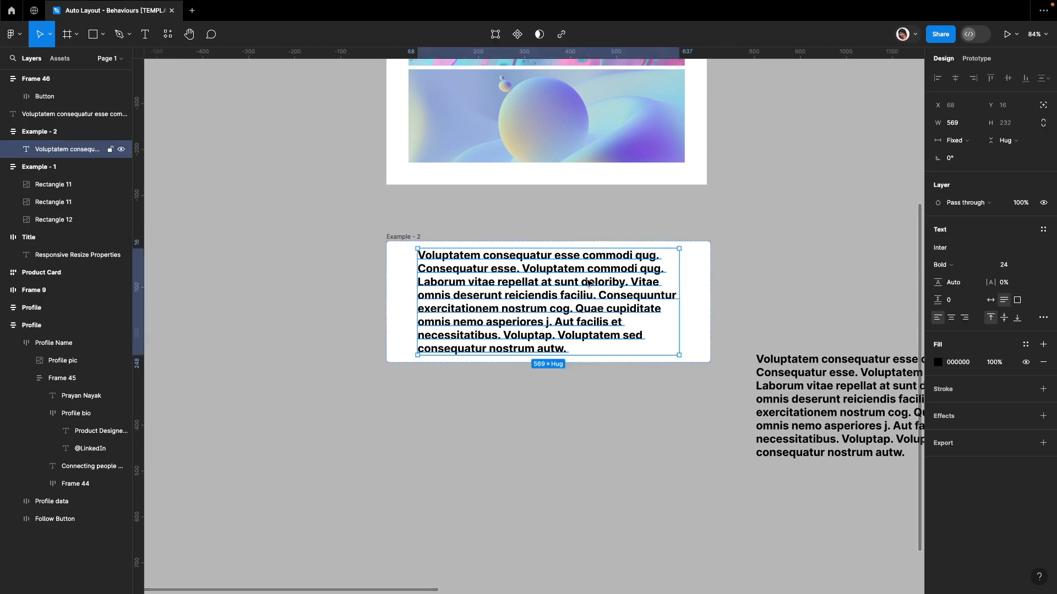
click(891, 264)
click(413, 237)
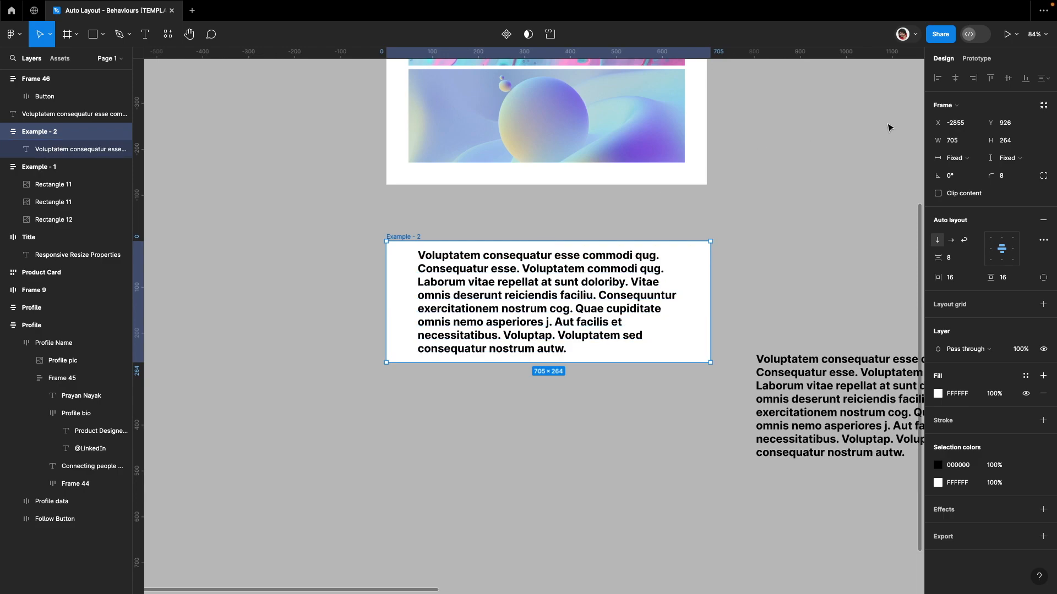
click(768, 240)
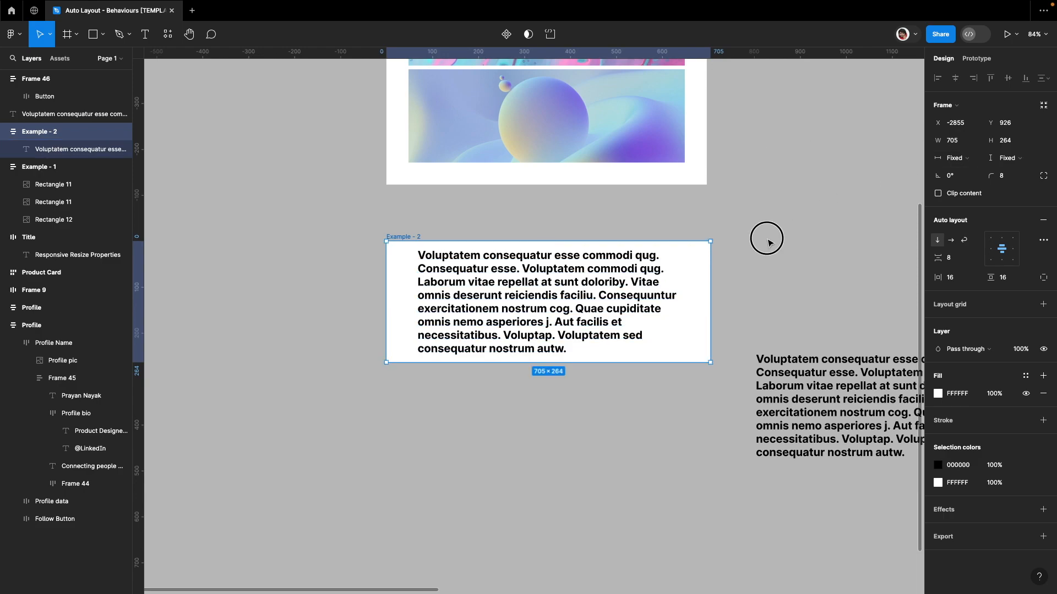
- Set the Example - 2 frame's width to Hug contents and move the loose paragraph into it below the existing text
click(389, 238)
click(958, 165)
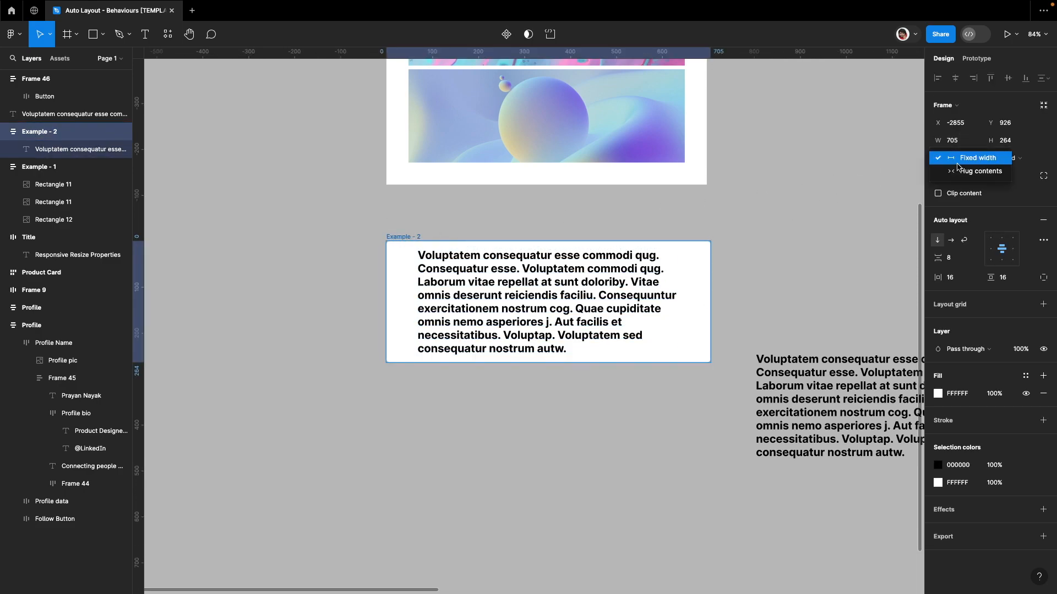
click(980, 171)
click(531, 442)
click(567, 325)
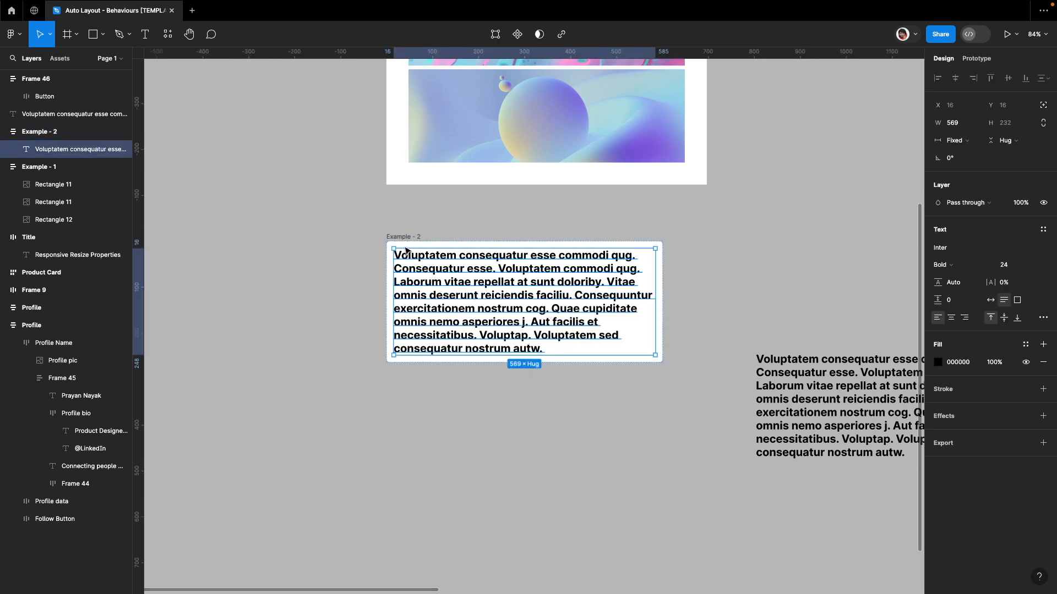
click(578, 412)
drag(870, 402, 538, 358)
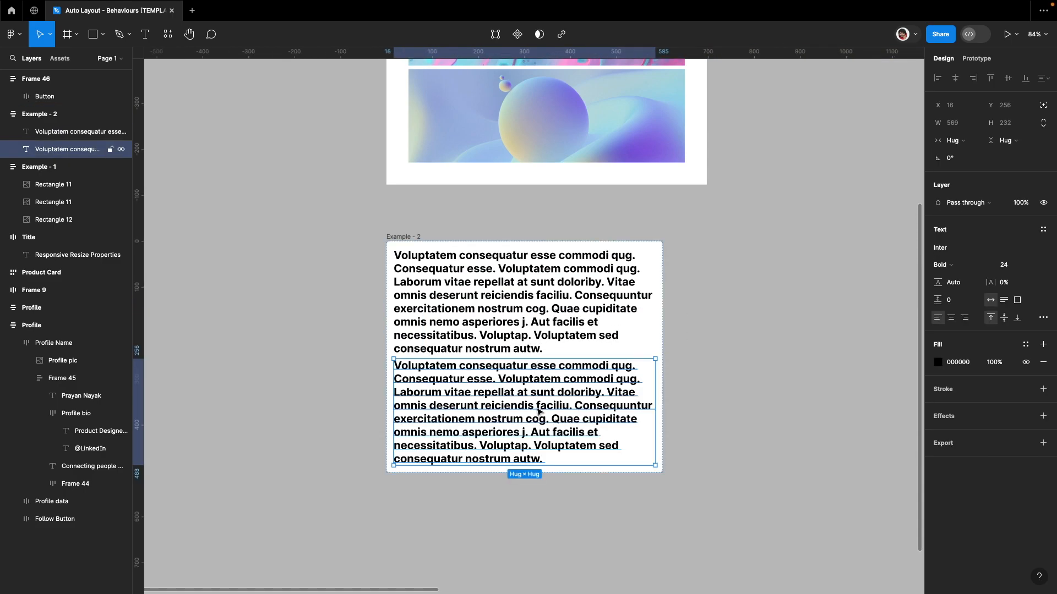
- Undo moving the loose paragraph into Example - 2 and the frame's Hug contents width
key(ctrl+z)
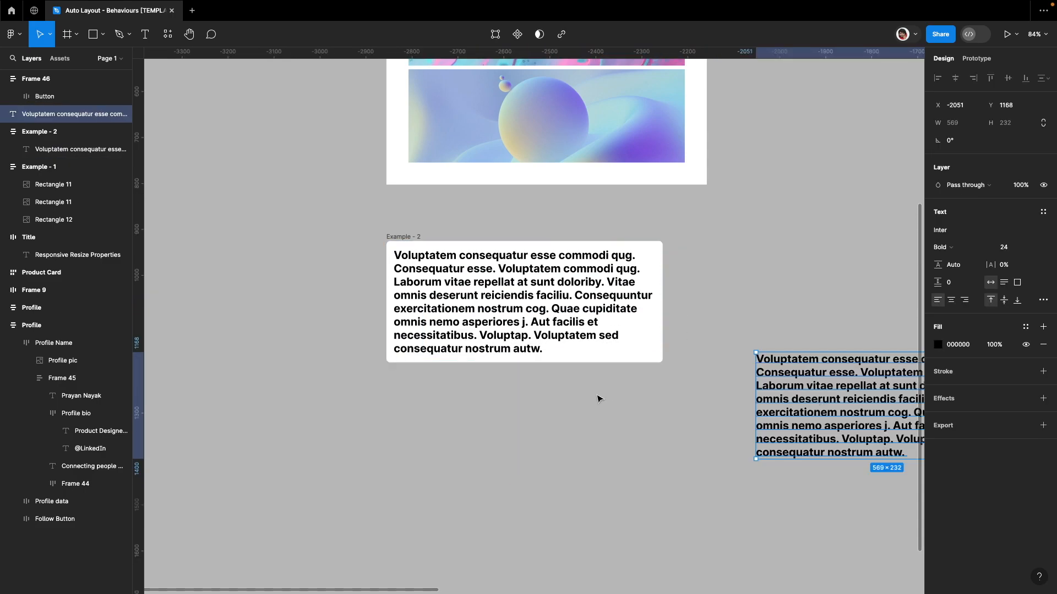
scroll(759, 305, up, 3)
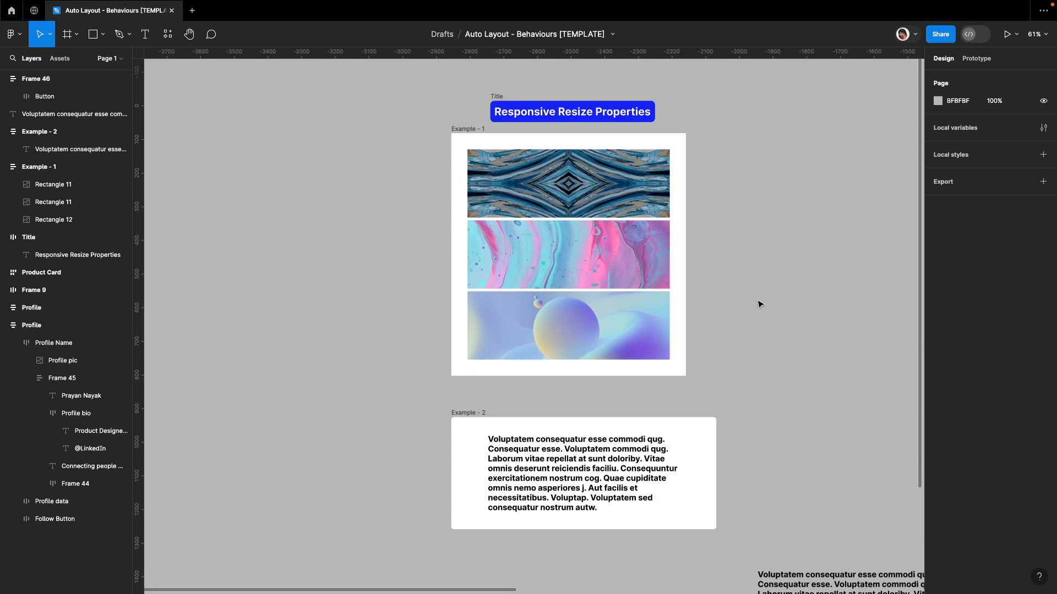
scroll(759, 305, up, 2)
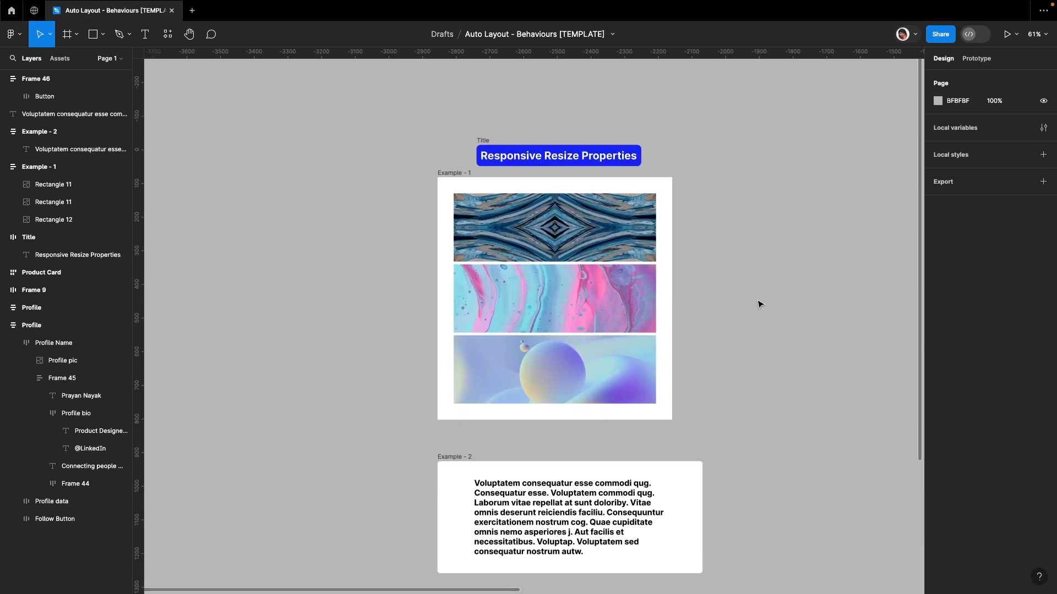
- Enlarge the Example - 1 frame to about 985 × 869 and undo the resize
click(509, 246)
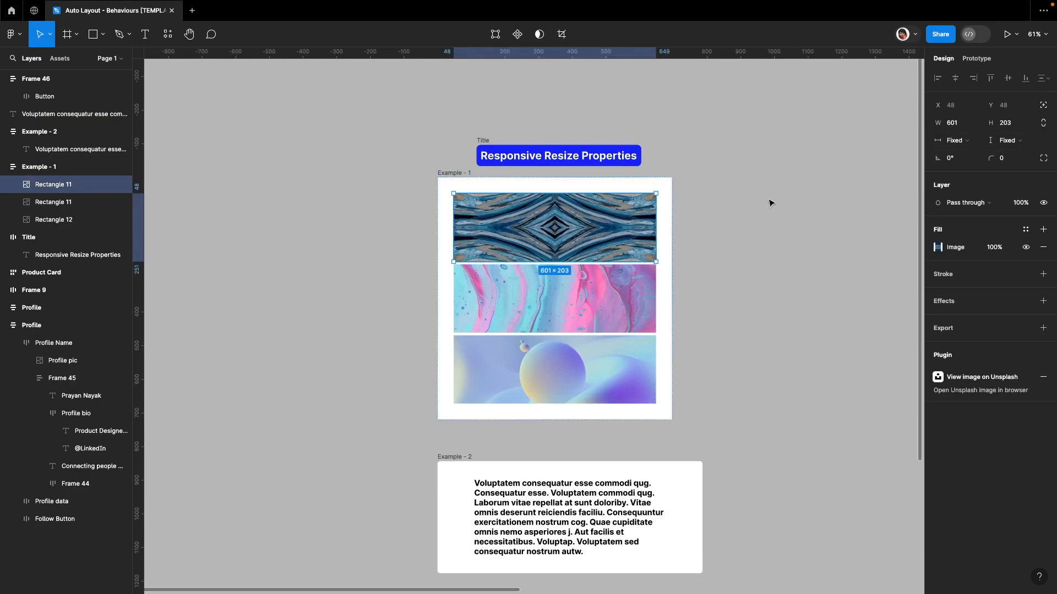
click(771, 203)
scroll(769, 203, down, 1)
scroll(769, 203, right, 1)
click(473, 164)
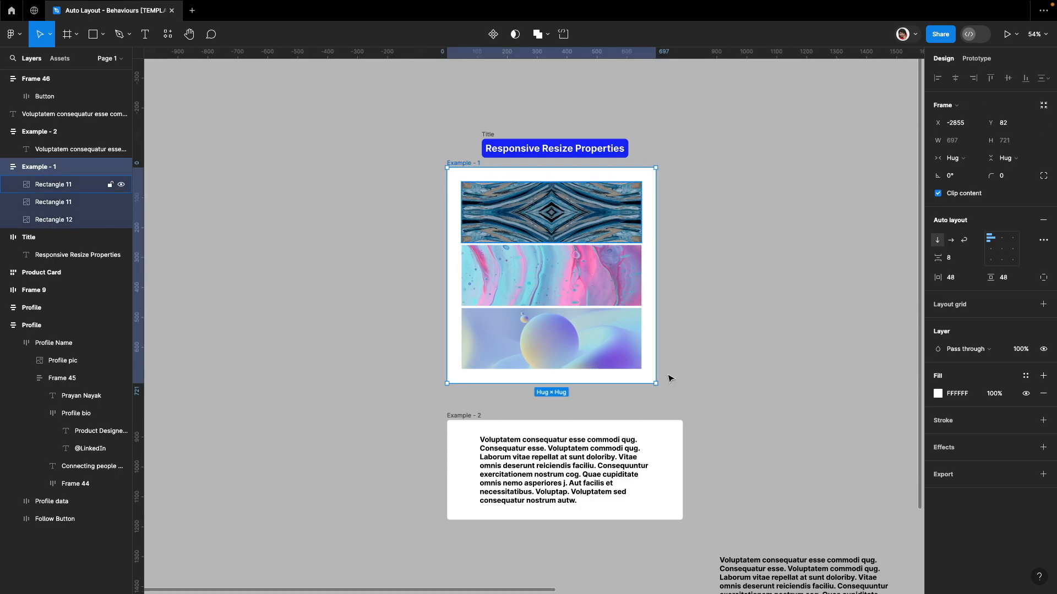
drag(655, 383, 742, 428)
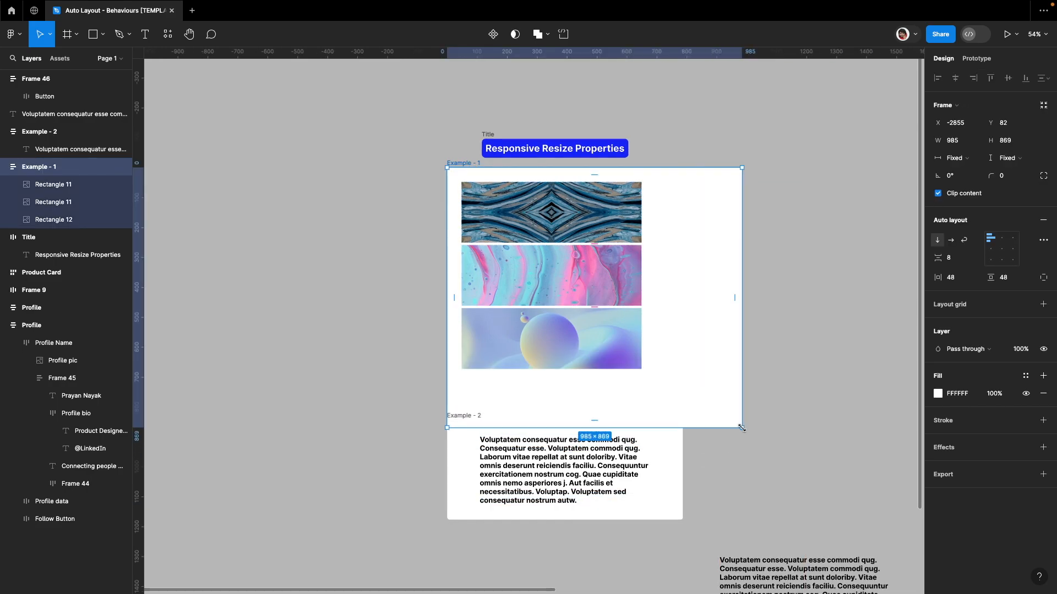
key(super+z)
- Set the width and height of the top image in Example - 1 to Fill container
click(545, 213)
click(957, 140)
click(977, 155)
click(1008, 141)
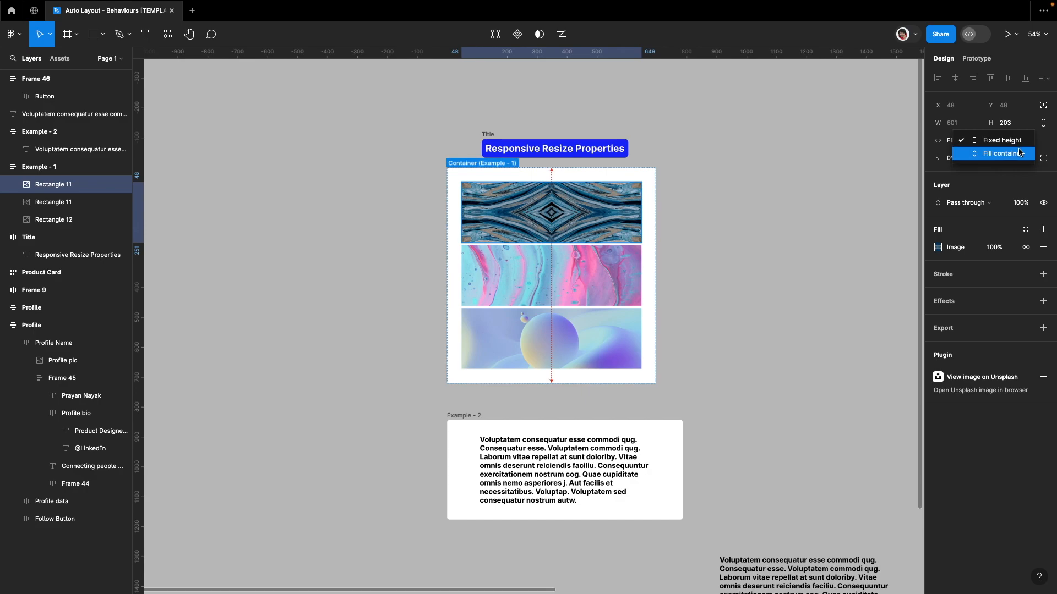
click(1013, 157)
- Set the width and height of the middle and bottom images in Example - 1 to Fill container
click(610, 284)
click(971, 141)
click(978, 155)
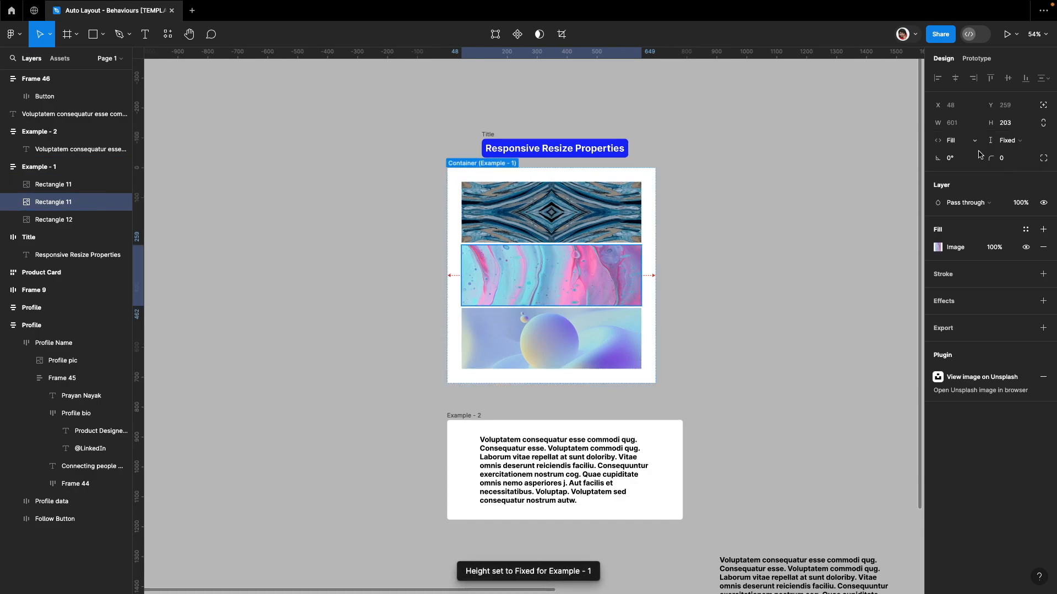
click(1007, 140)
click(600, 341)
click(968, 141)
click(976, 155)
click(1008, 141)
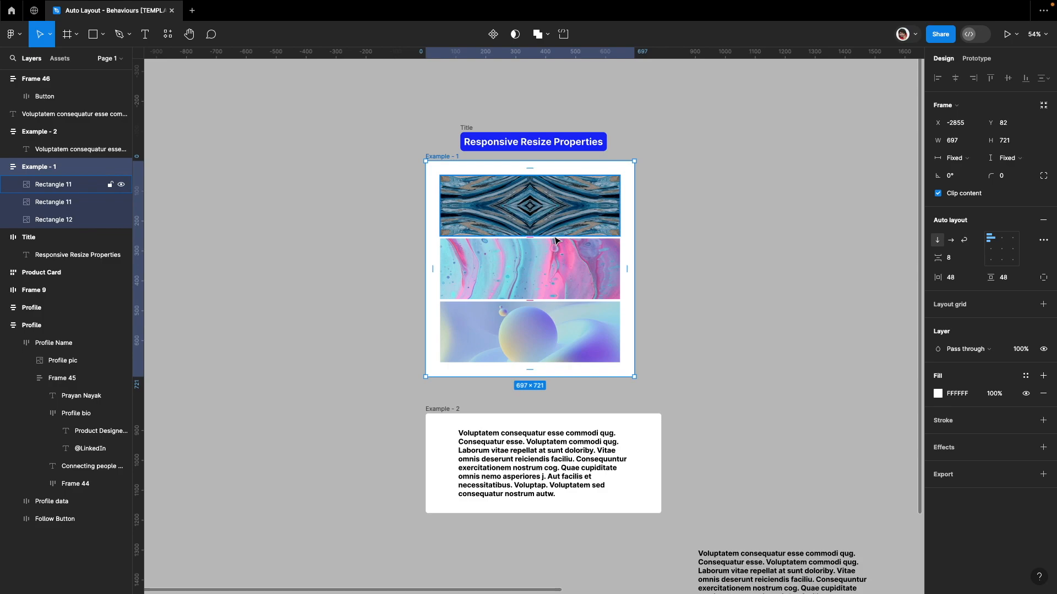
- Shrink the Example - 1 frame to about 536 × 593
drag(634, 376, 453, 339)
scroll(449, 269, left, 1)
scroll(449, 270, up, 5)
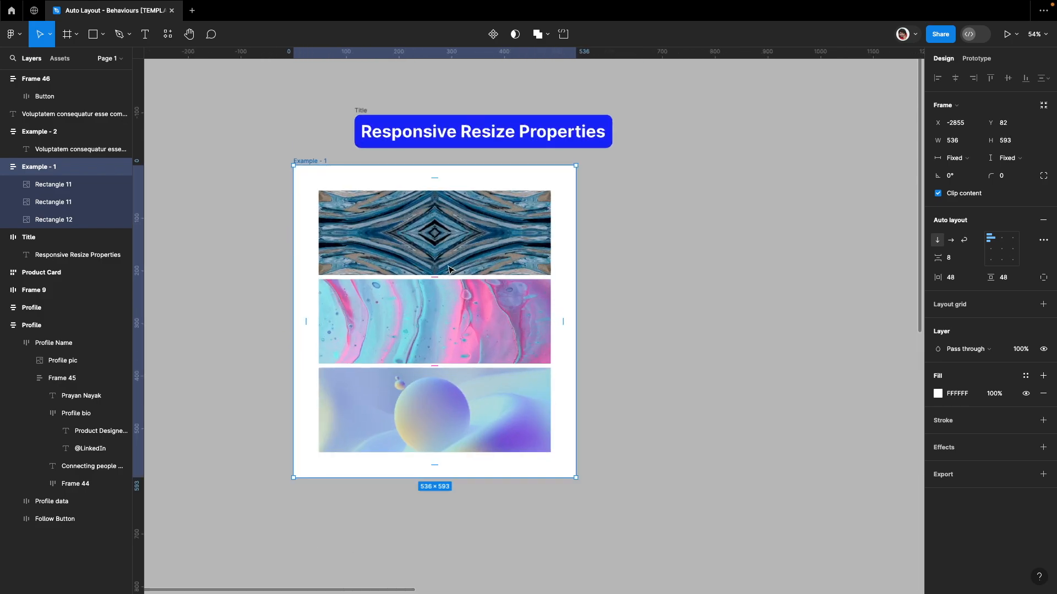
scroll(450, 270, down, 1)
scroll(347, 196, left, 1)
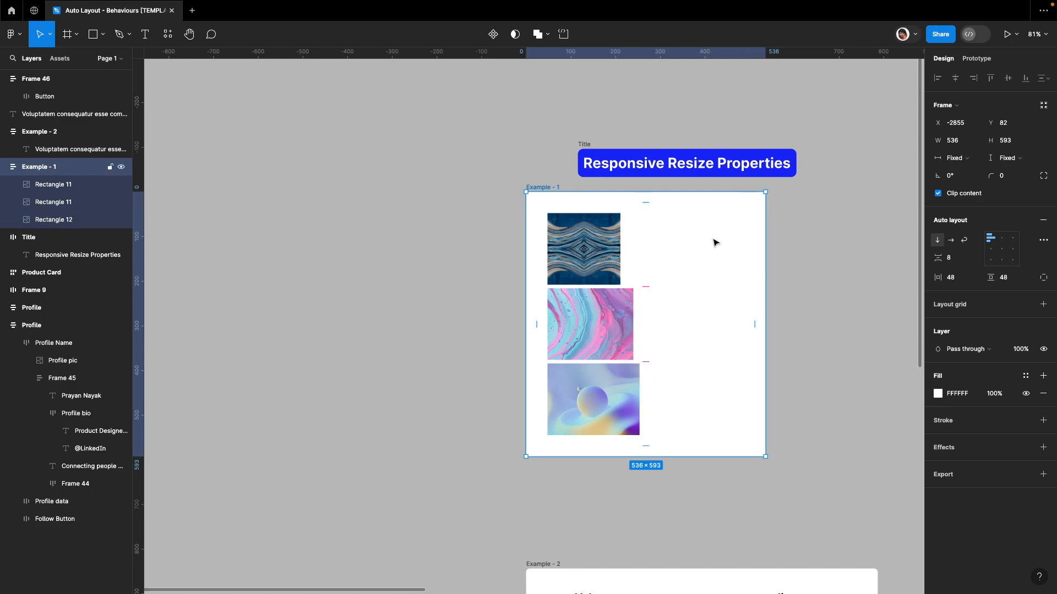
- Set the width of the narrowed top image in Example - 1 back to Fill container and check the frame around it
click(845, 276)
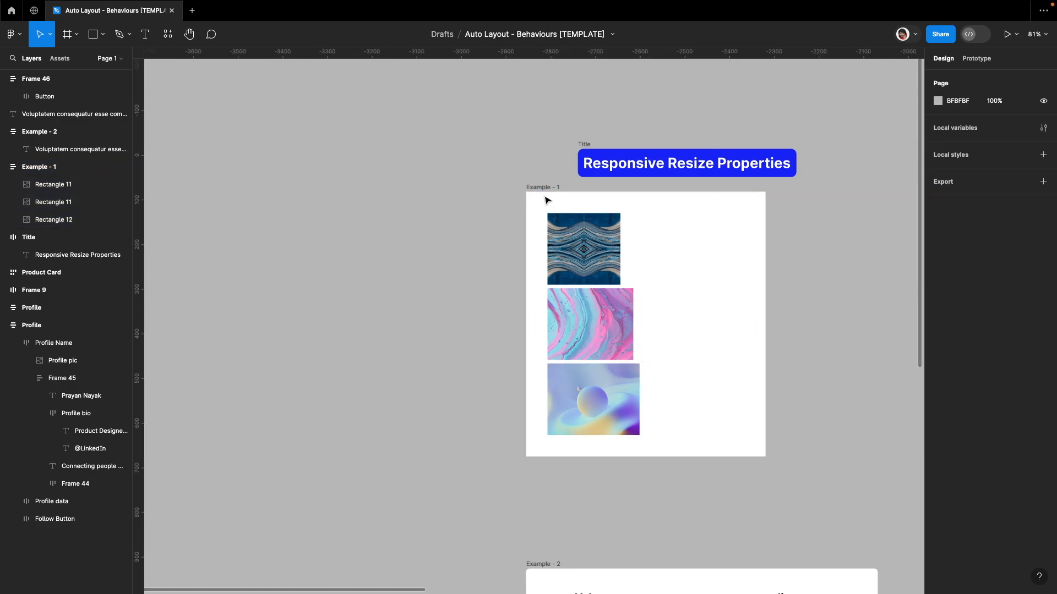
click(538, 372)
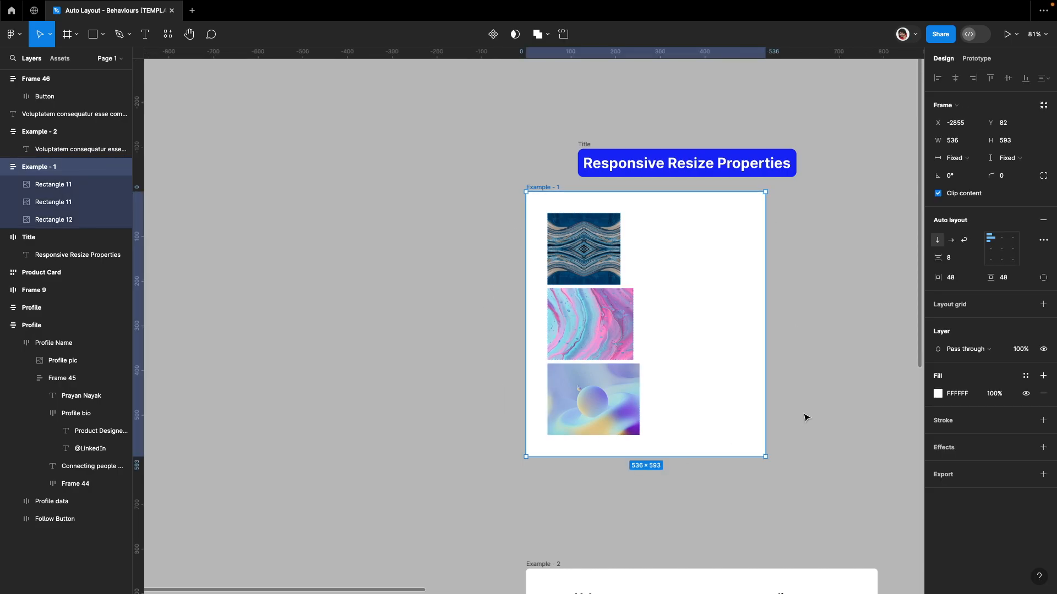
click(615, 244)
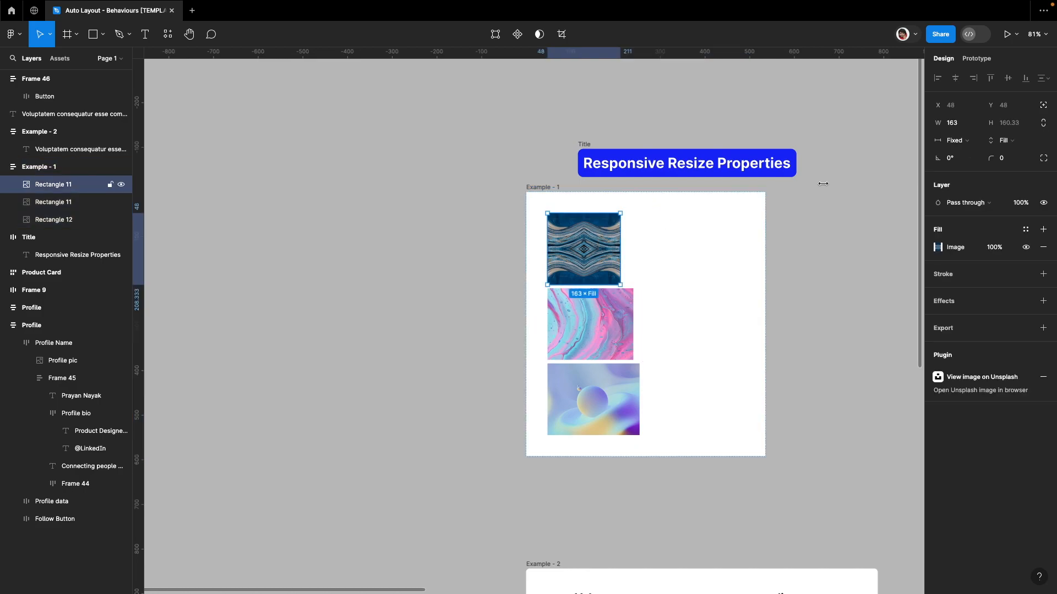
click(960, 140)
click(978, 154)
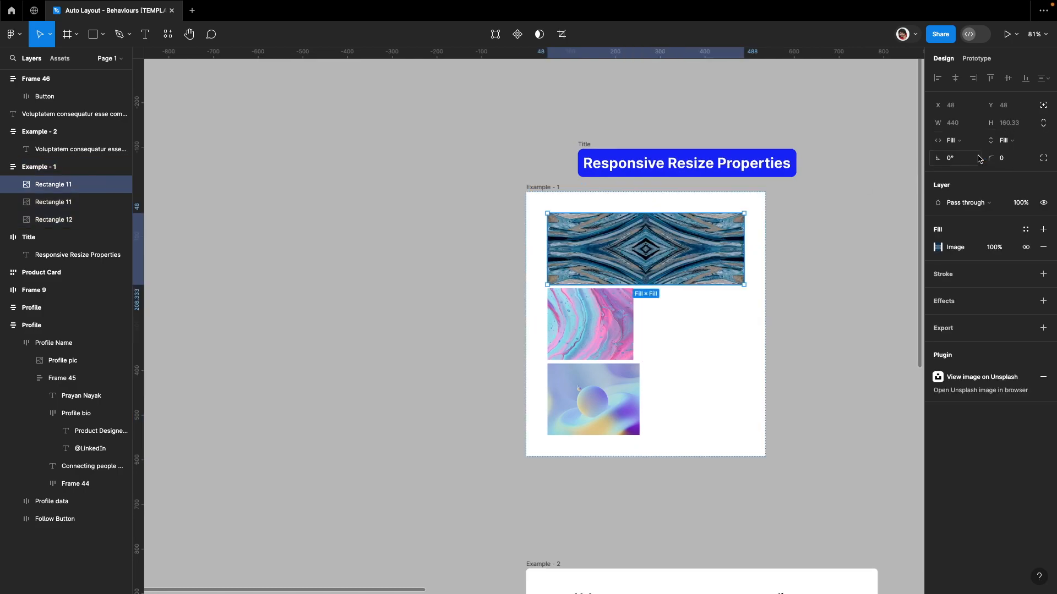
click(755, 238)
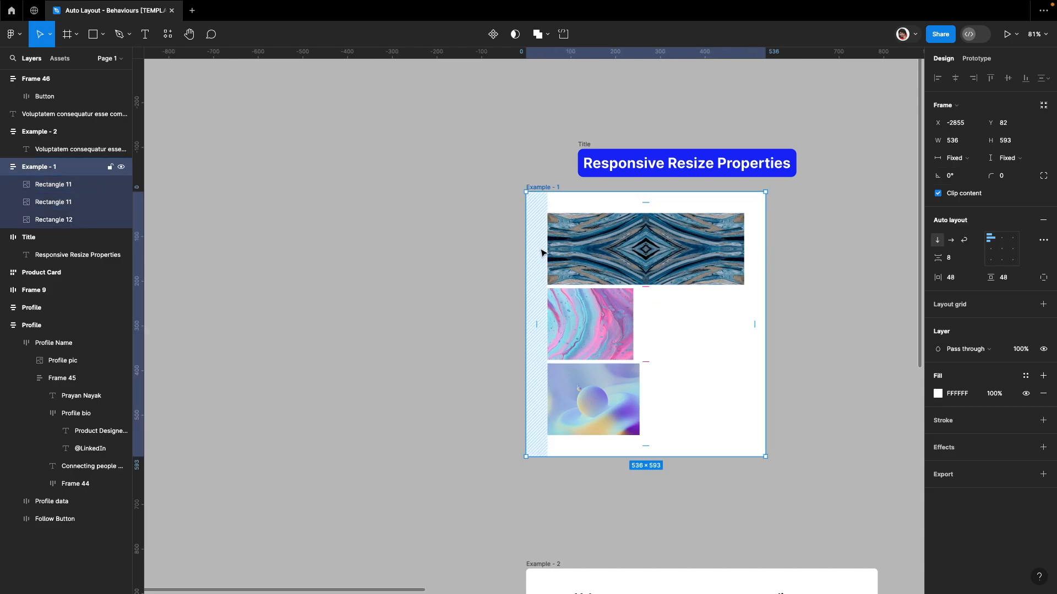
- Set the widths of the narrowed middle and bottom images in Example - 1 to Fill container
click(598, 308)
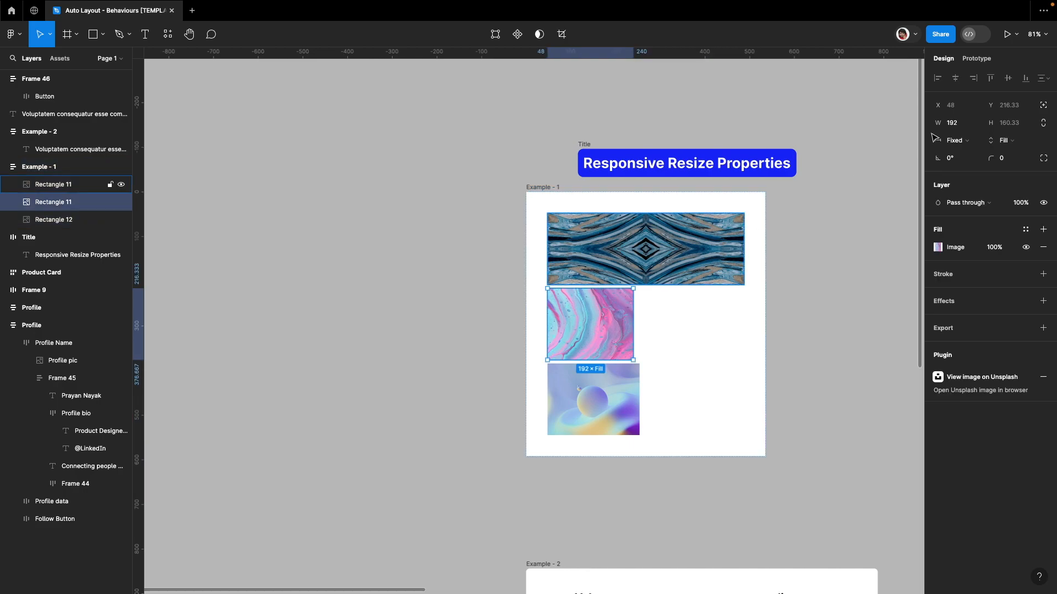
click(978, 144)
click(975, 153)
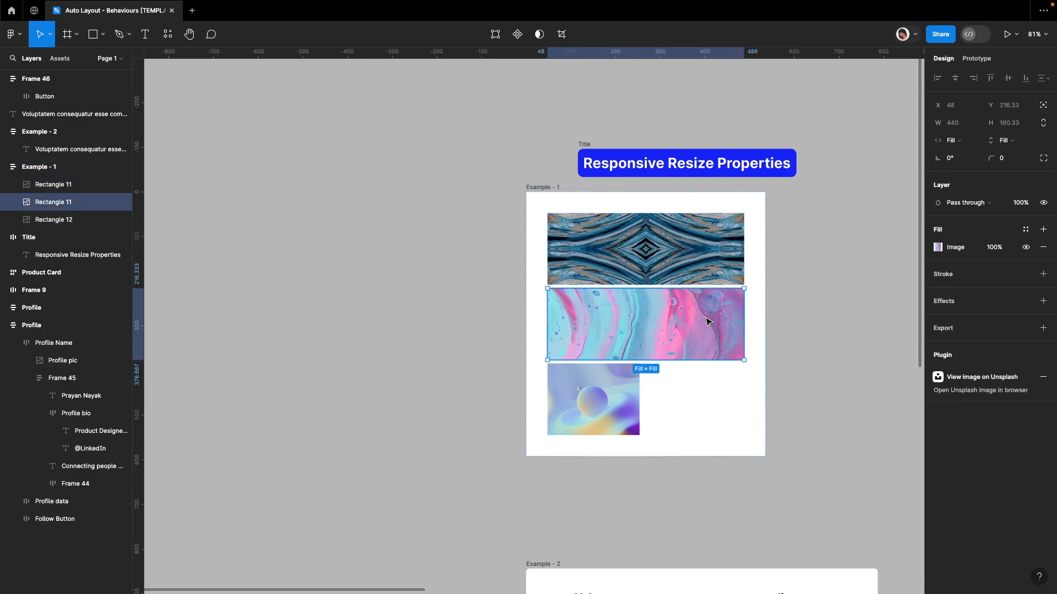
click(608, 406)
click(957, 145)
click(976, 153)
- Set the width of the text layer in Example - 2 to Fill container
scroll(612, 297, down, 5)
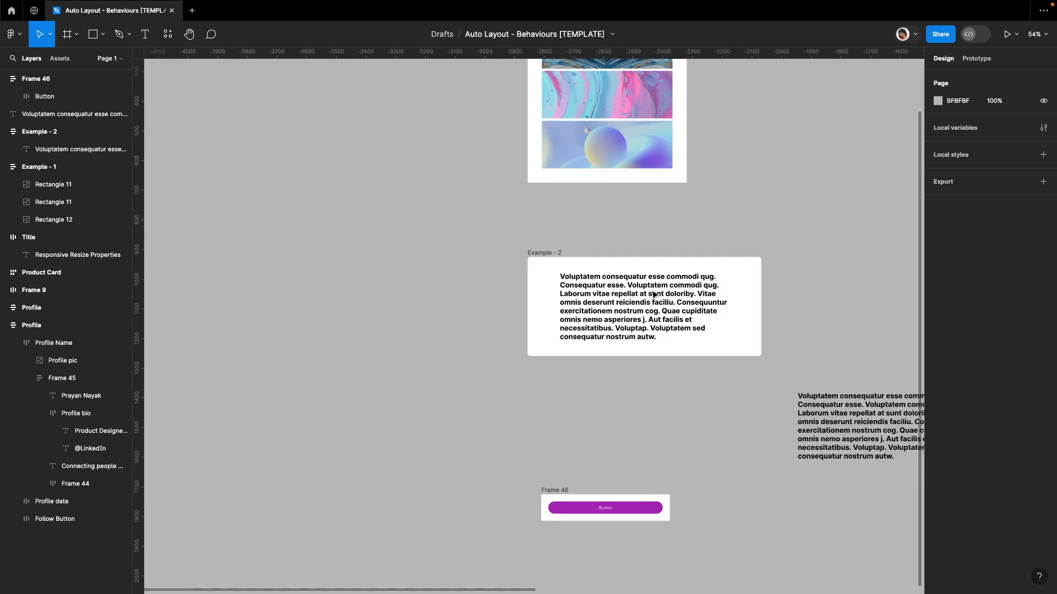
click(613, 298)
scroll(613, 298, up, 5)
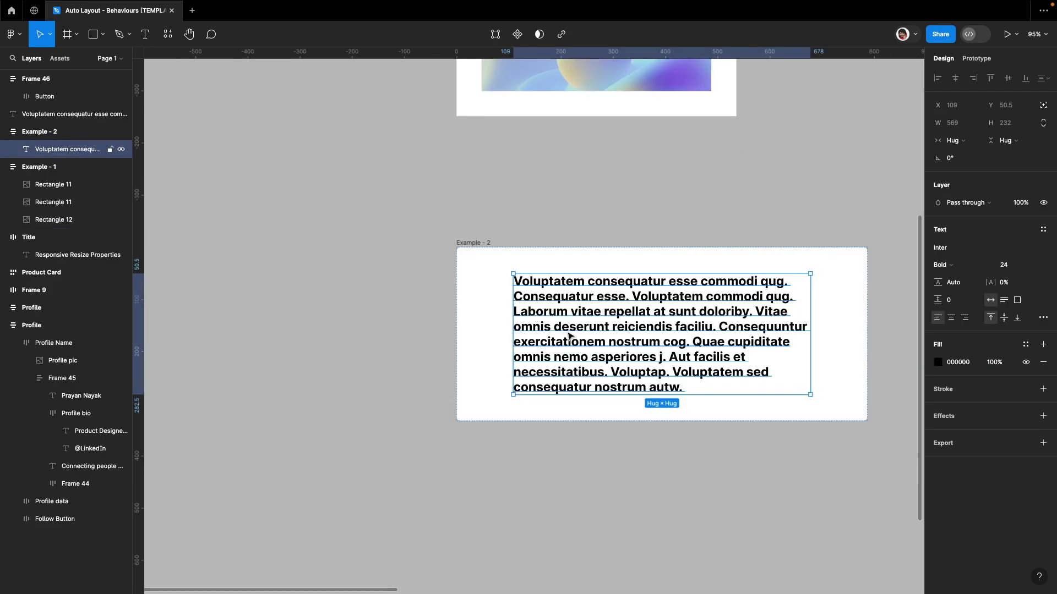
click(474, 243)
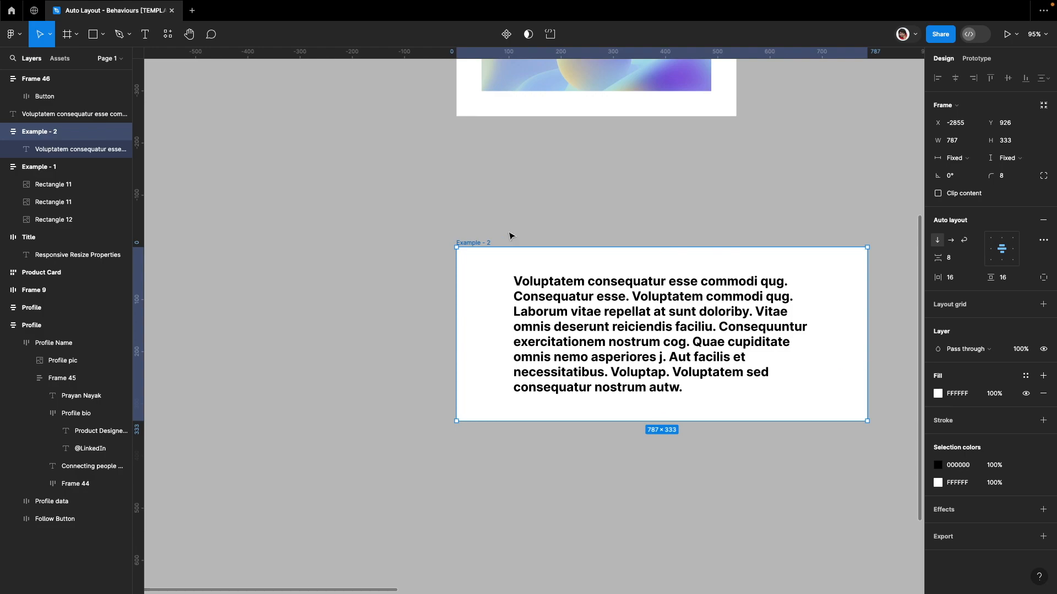
click(613, 339)
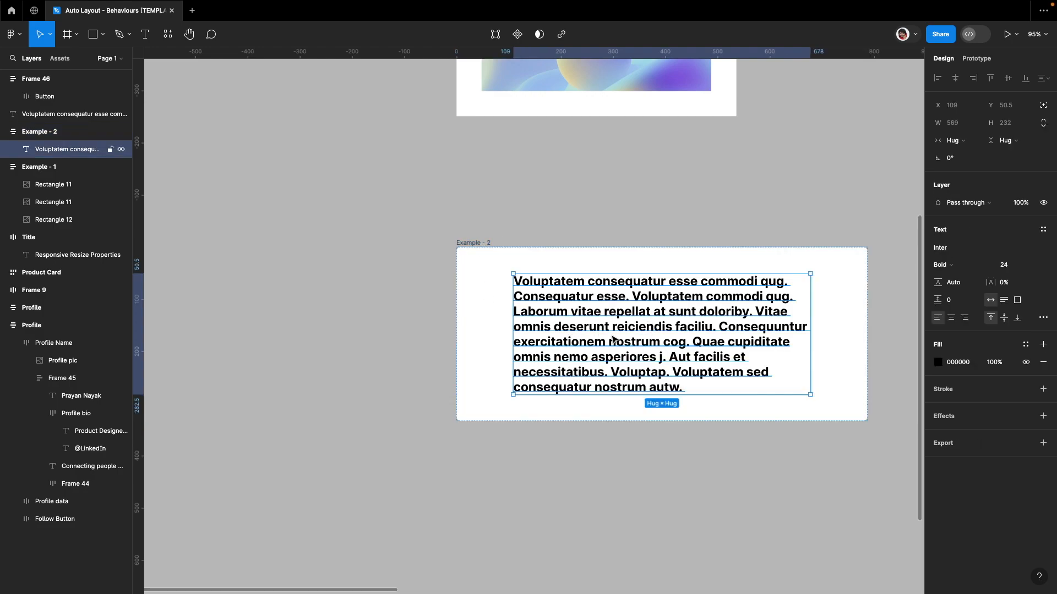
click(956, 140)
click(964, 154)
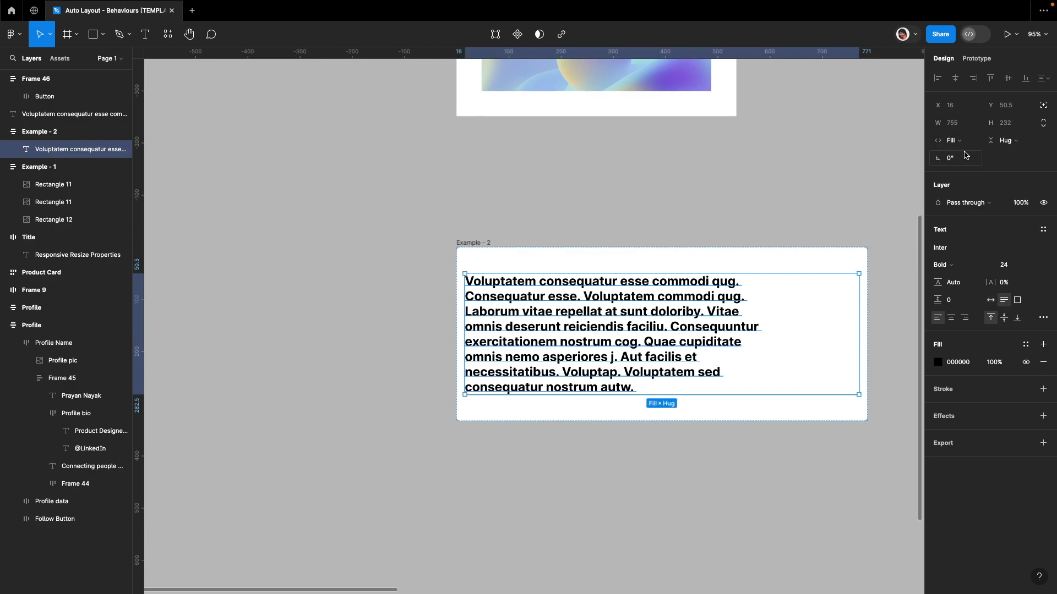
- Try Fill container for the height of Example - 2's text layer and undo that height change
click(1000, 141)
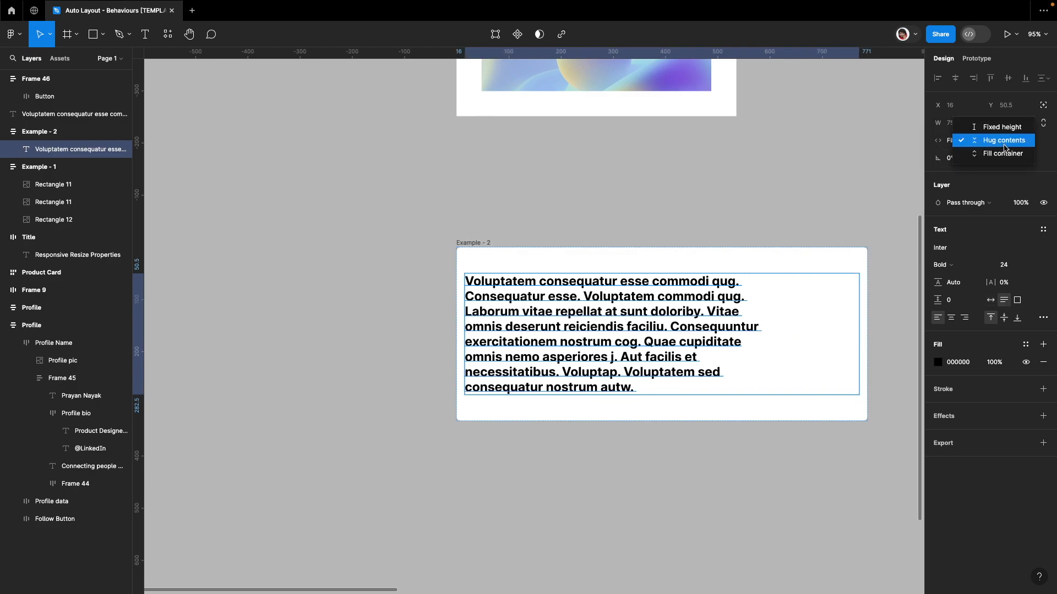
click(1006, 154)
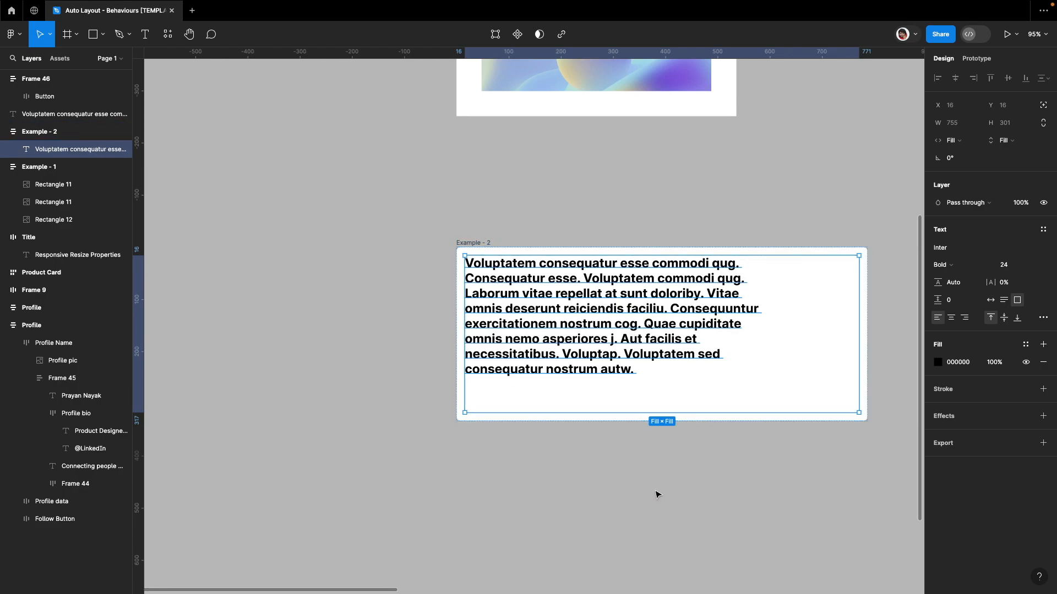
key(ctrl+z)
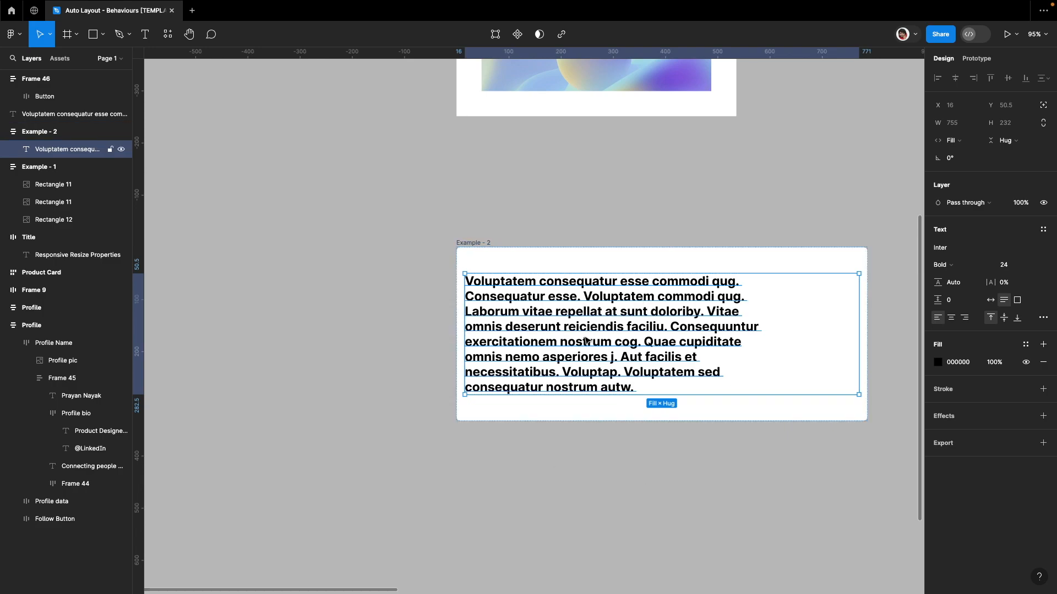
- Set the Example - 2 frame's width and height to Hug contents and compare them with its text layer's sizing
click(468, 243)
click(1023, 157)
click(1016, 173)
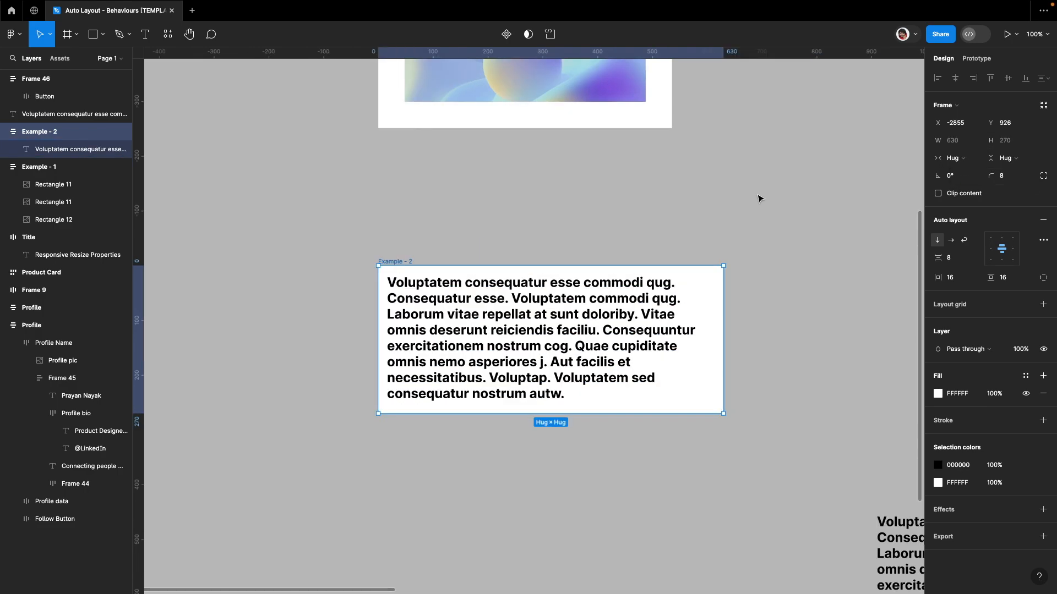
click(594, 321)
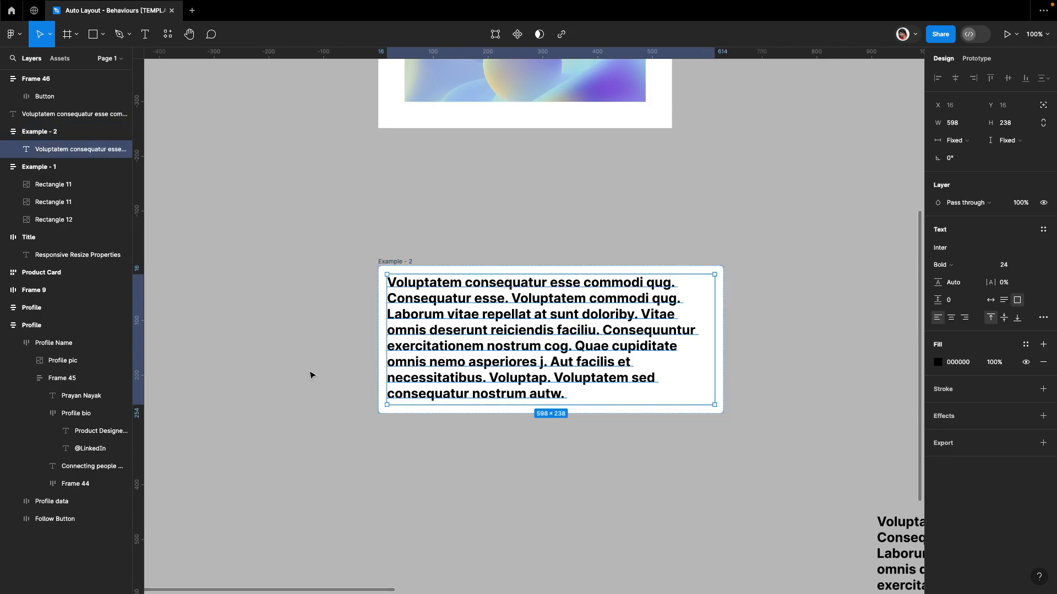
click(394, 259)
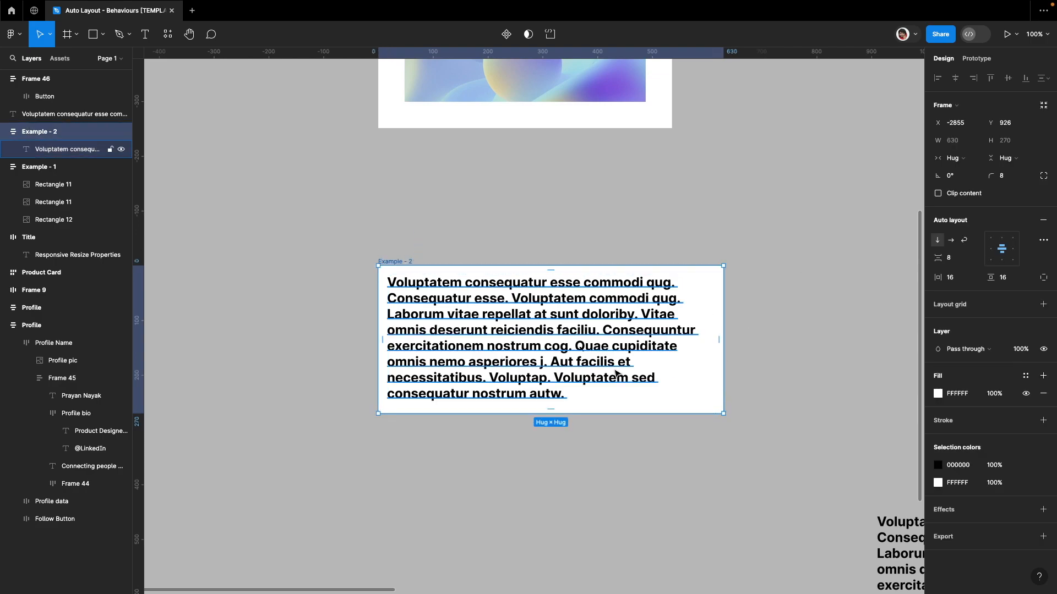
- Set the width of Frame 46, which holds the purple button, to Hug contents
scroll(615, 373, down, 7)
scroll(615, 372, up, 5)
scroll(614, 373, left, 2)
click(649, 336)
click(281, 279)
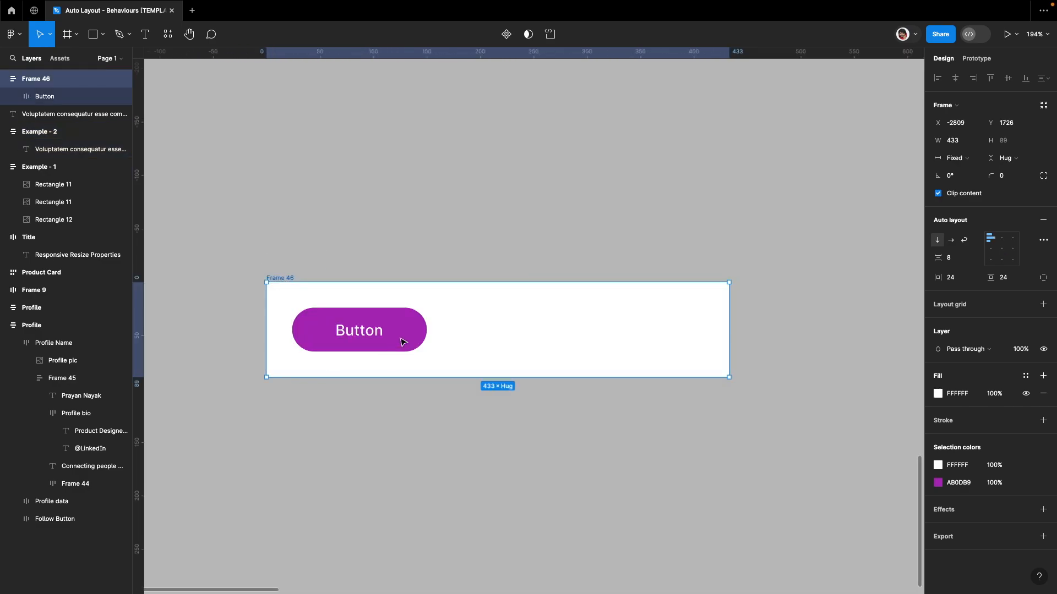
click(401, 341)
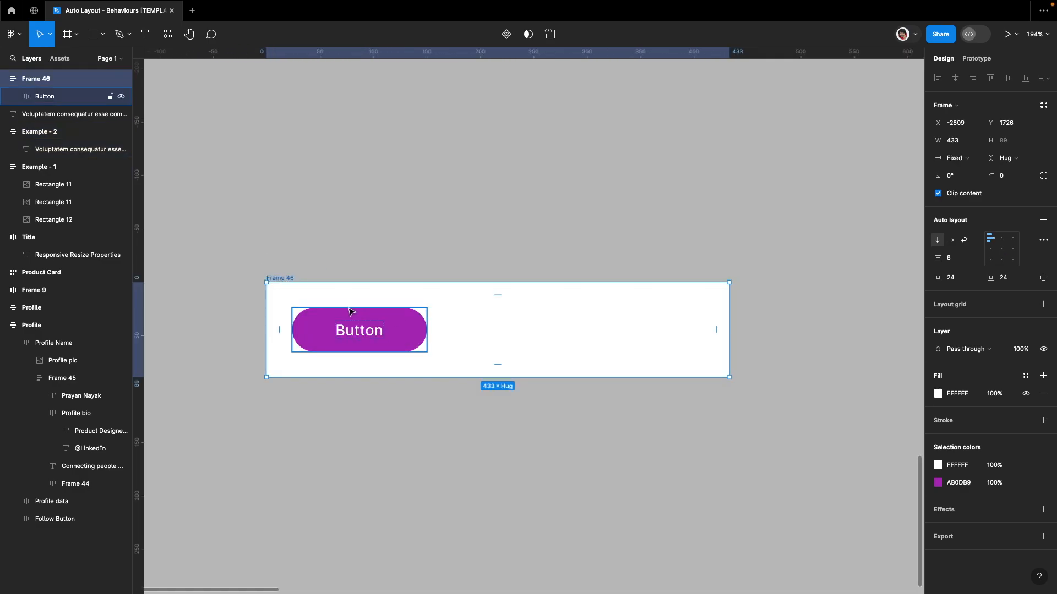
click(958, 157)
click(968, 169)
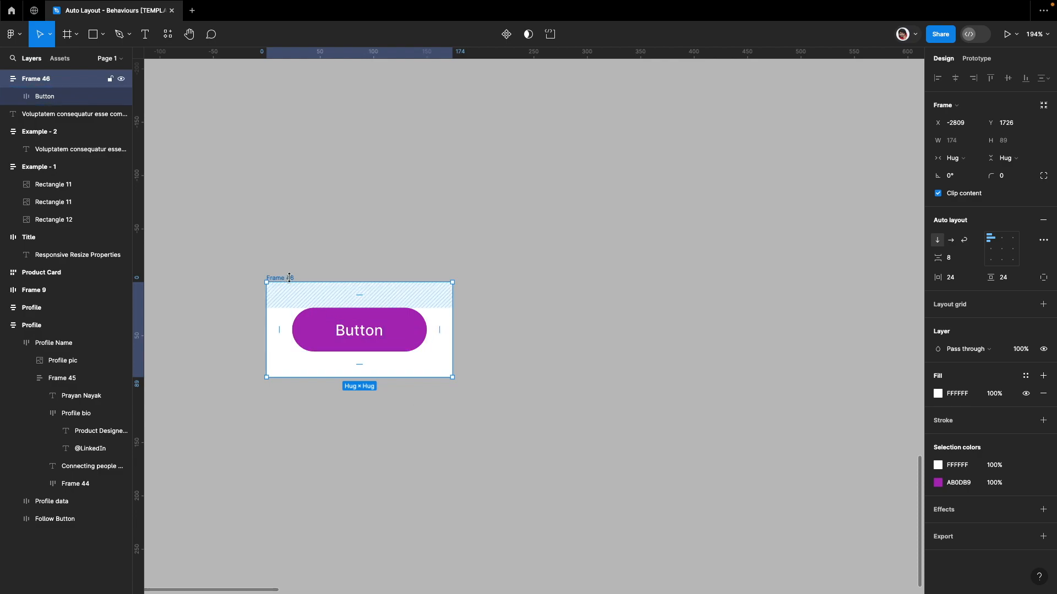
- Widen Frame 46 to about 450 and set the width of its purple button to Fill container
drag(451, 318, 747, 308)
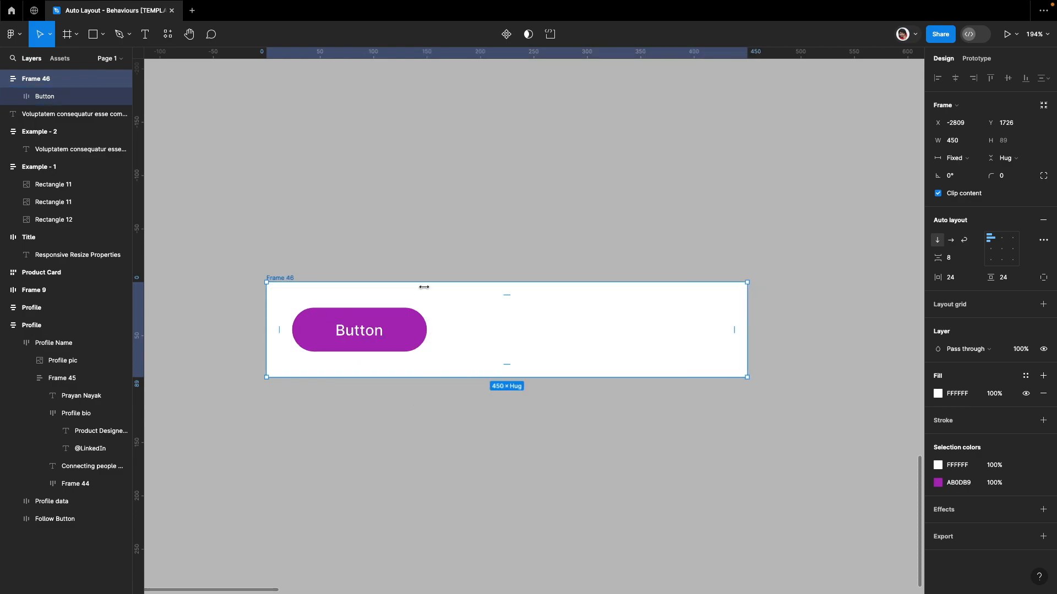
click(401, 334)
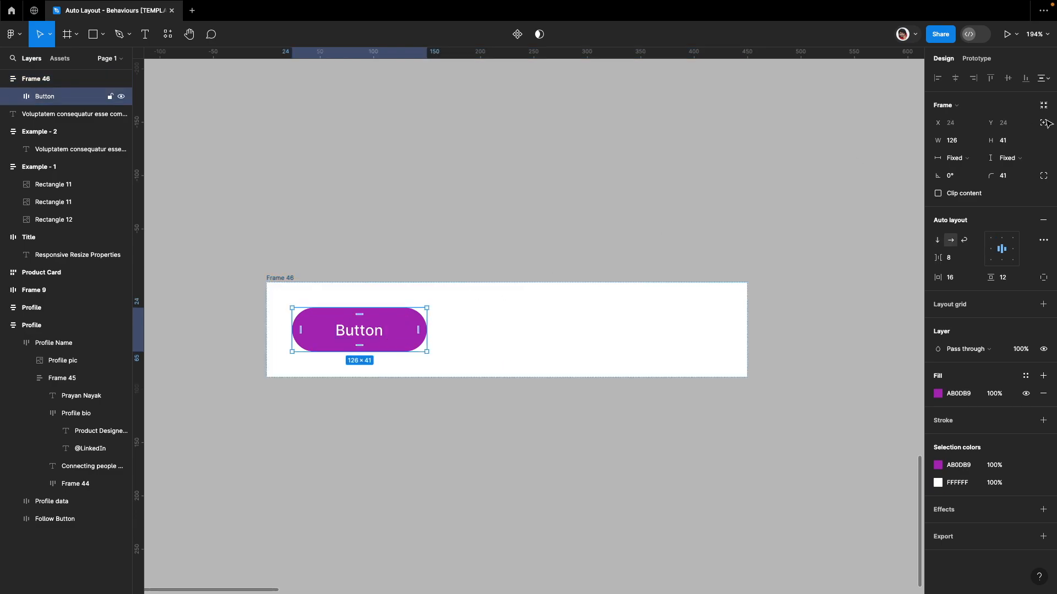
click(969, 157)
click(978, 184)
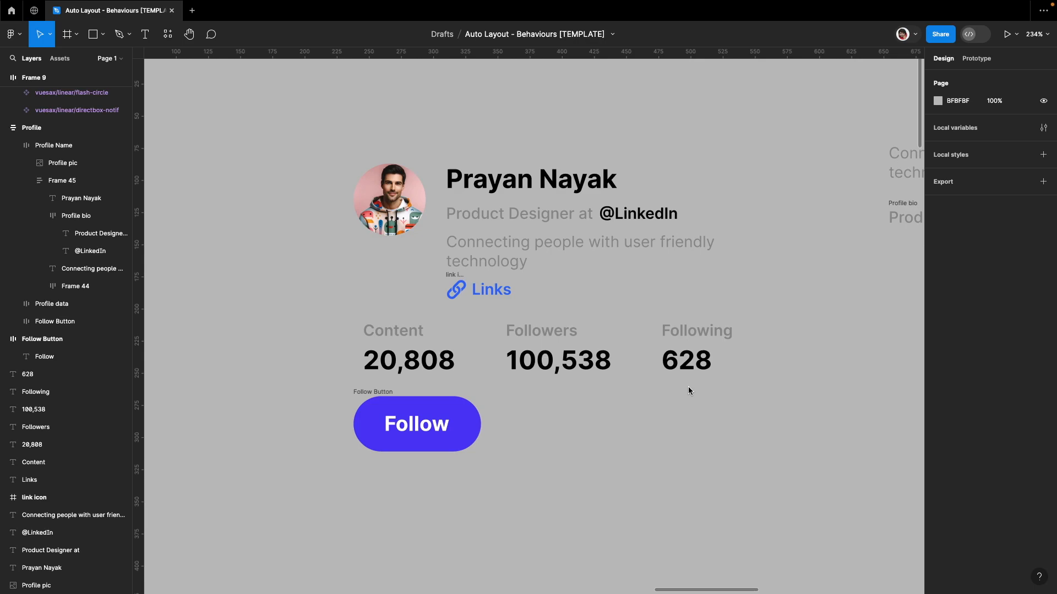
scroll(600, 147, up, 3)
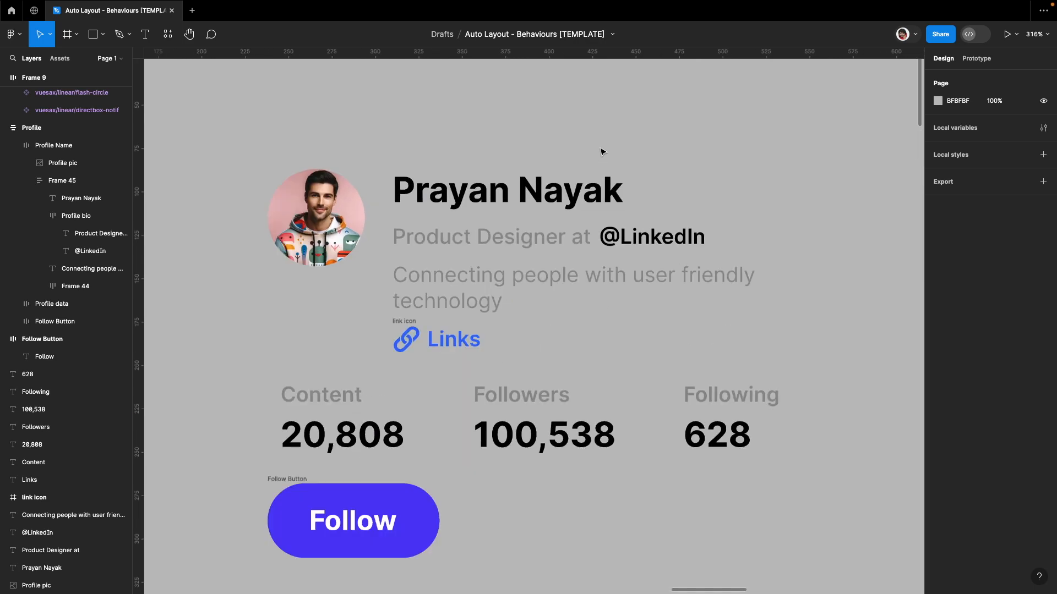
click(518, 248)
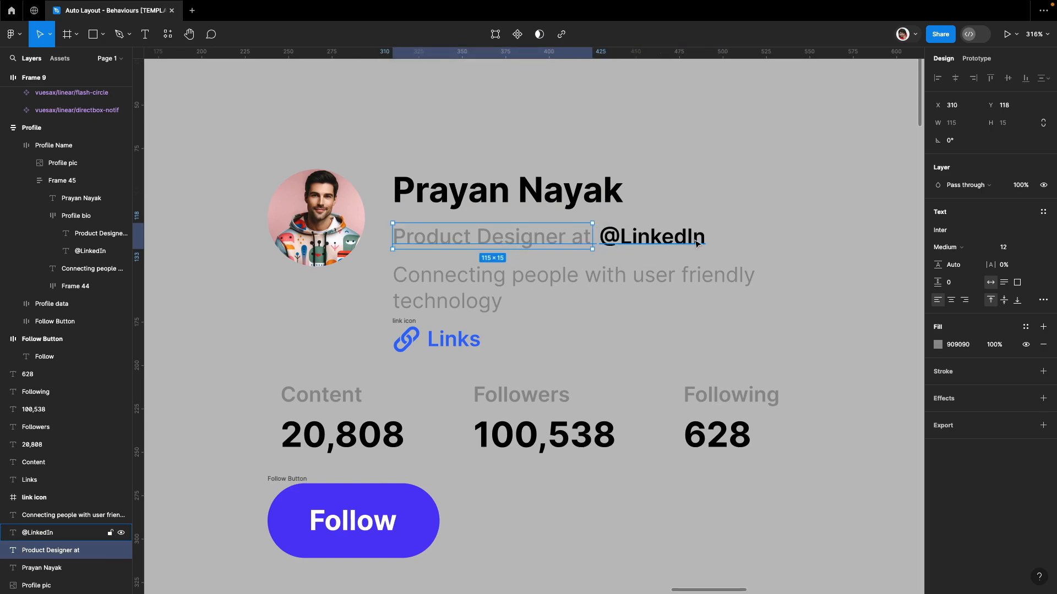
drag(746, 238, 446, 242)
click(1043, 185)
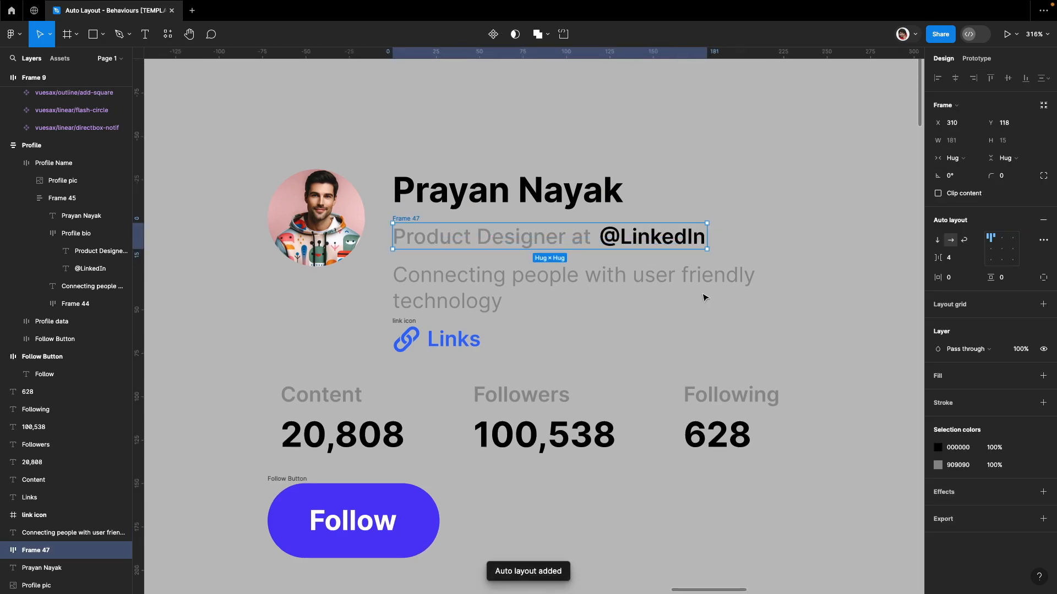
- Wrap the link icon and the Links text in a horizontal auto layout frame
scroll(688, 300, left, 2)
mouse_move(452, 309)
mouse_down()
mouse_move(587, 340)
mouse_move(561, 353)
mouse_move(453, 314)
mouse_up()
click(551, 361)
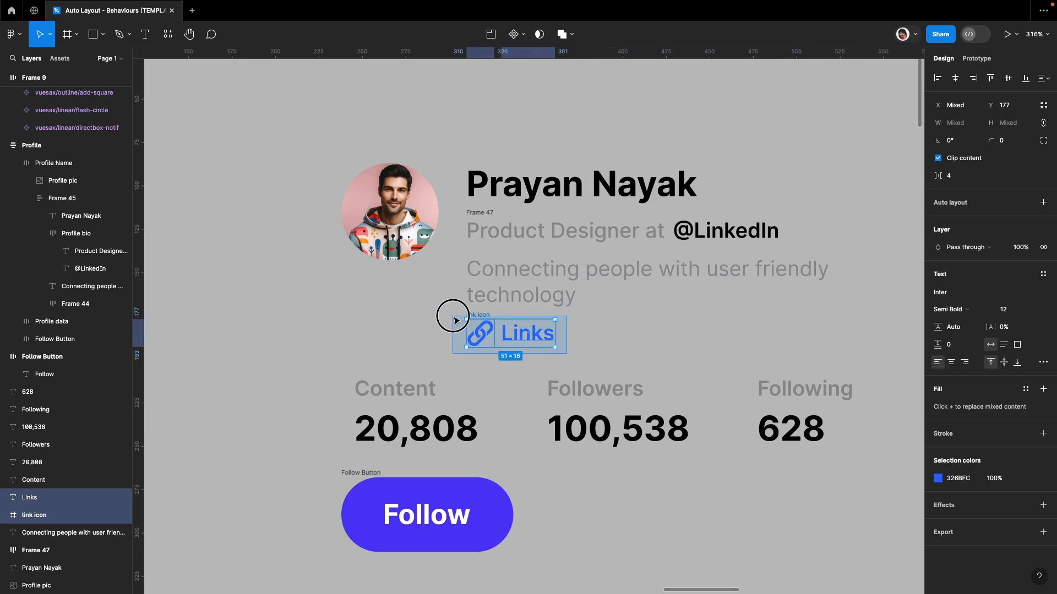
key(shift+a)
- Stack the Content label and its 20,808 figure in a vertical auto layout frame
scroll(550, 308, down, 3)
click(440, 300)
click(449, 330)
drag(377, 287, 513, 330)
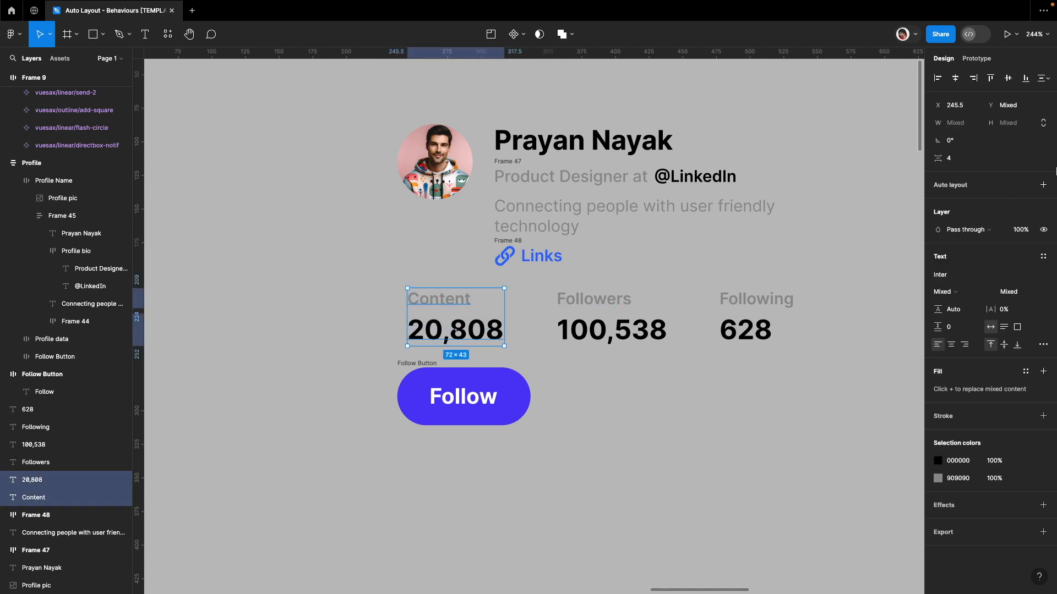
click(1043, 185)
- Stack the Followers and 100,538 texts, and the Following and 628 texts, each in its own vertical auto layout frame
drag(544, 288, 663, 340)
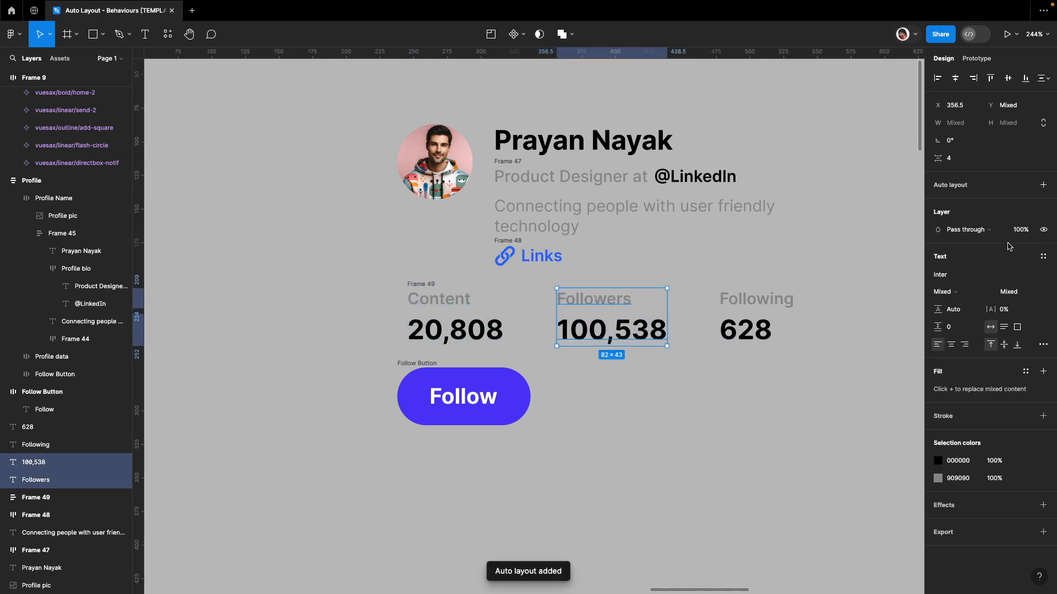
click(1042, 184)
drag(711, 286, 791, 359)
key(shift+a)
click(711, 362)
- Combine the Content, Followers and Following columns into one horizontal auto layout row
scroll(605, 330, up, 1)
scroll(606, 330, right, 1)
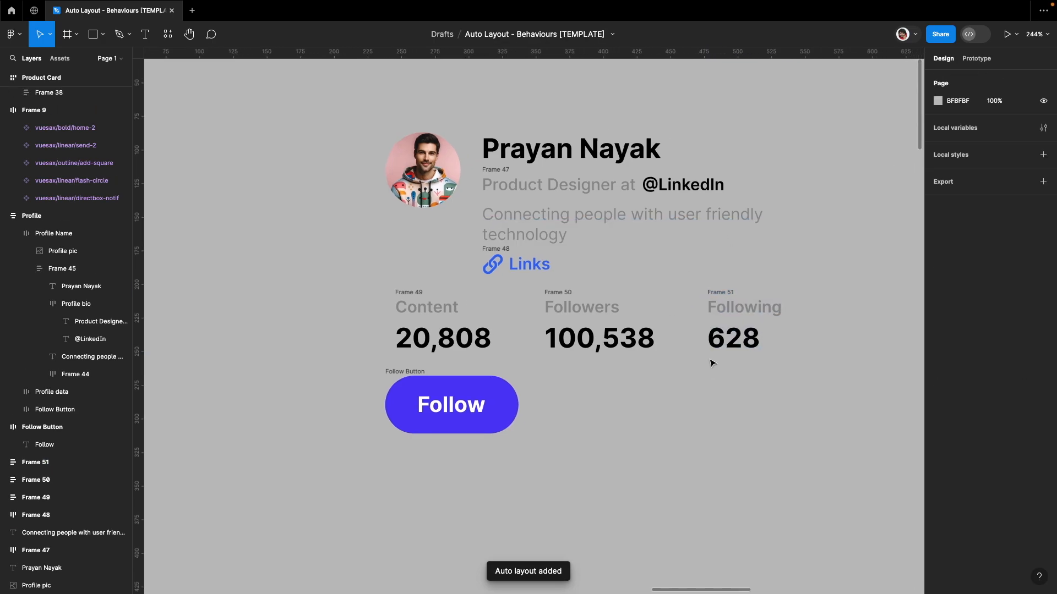
drag(357, 289, 787, 375)
key(shift+a)
- Stack the profile name, job title row, description and Links row in a vertical auto layout frame
drag(787, 130, 460, 287)
key(shift+a)
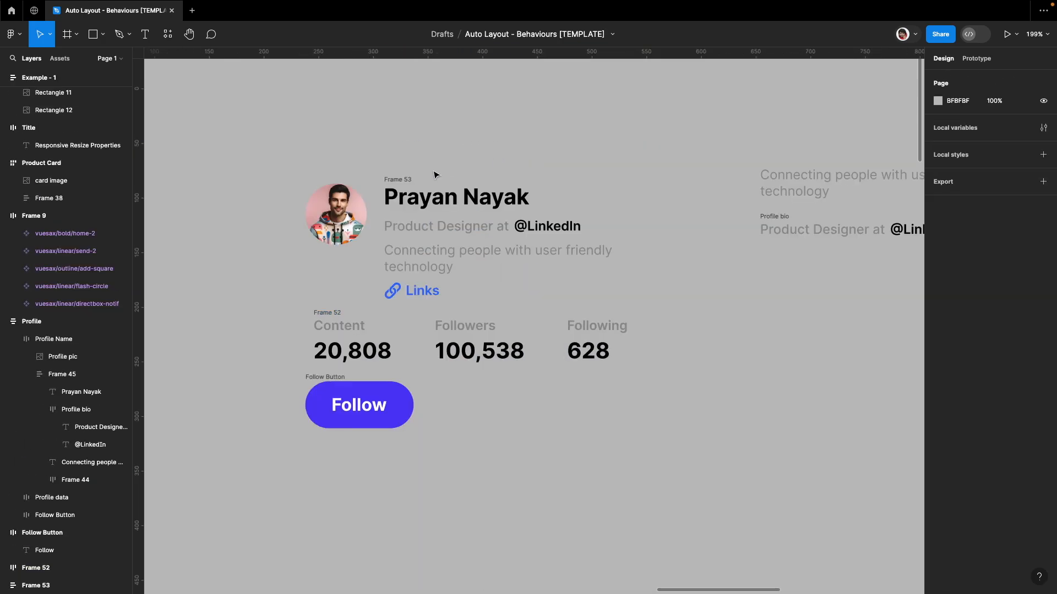
click(402, 179)
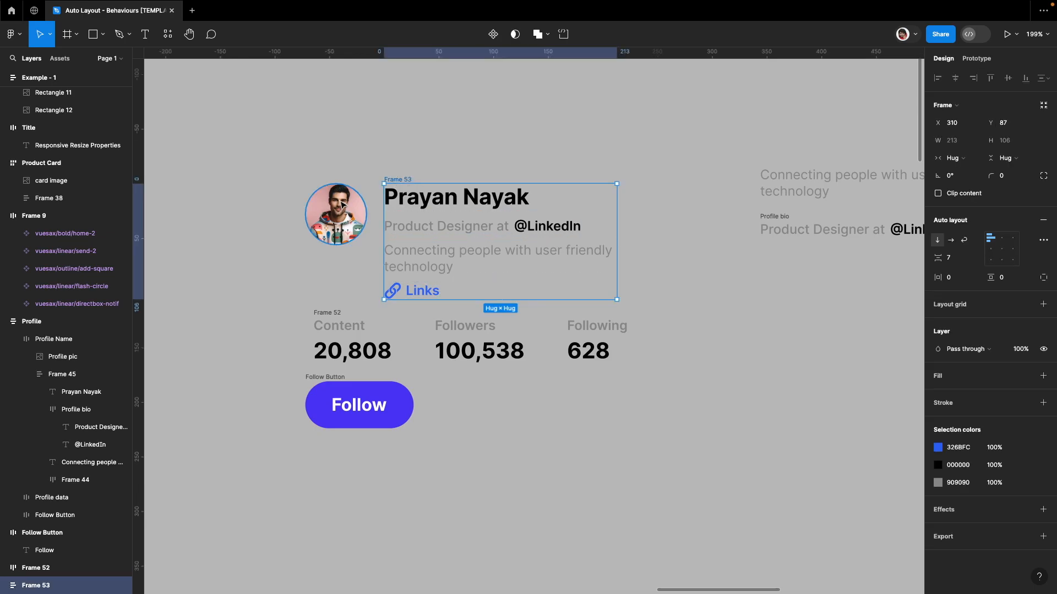
- Place the profile picture and the profile text block side by side in an auto layout frame
drag(279, 147, 699, 311)
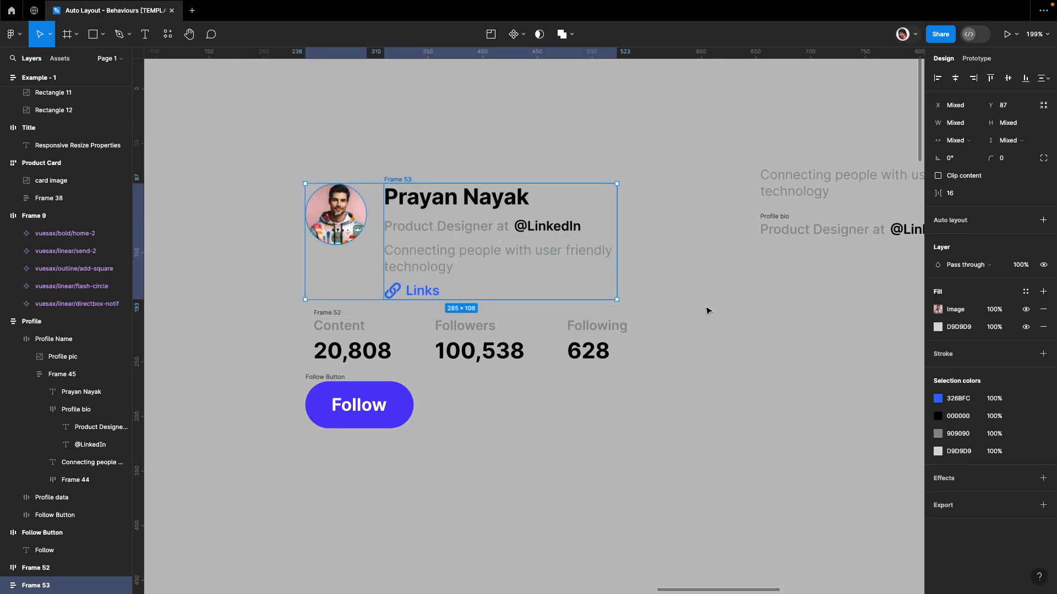
key(shift+a)
click(662, 390)
- Wrap the profile header, stats row and Follow button in one vertical auto layout frame
scroll(706, 444, left, 1)
scroll(706, 444, down, 1)
drag(706, 444, 344, 130)
click(1043, 237)
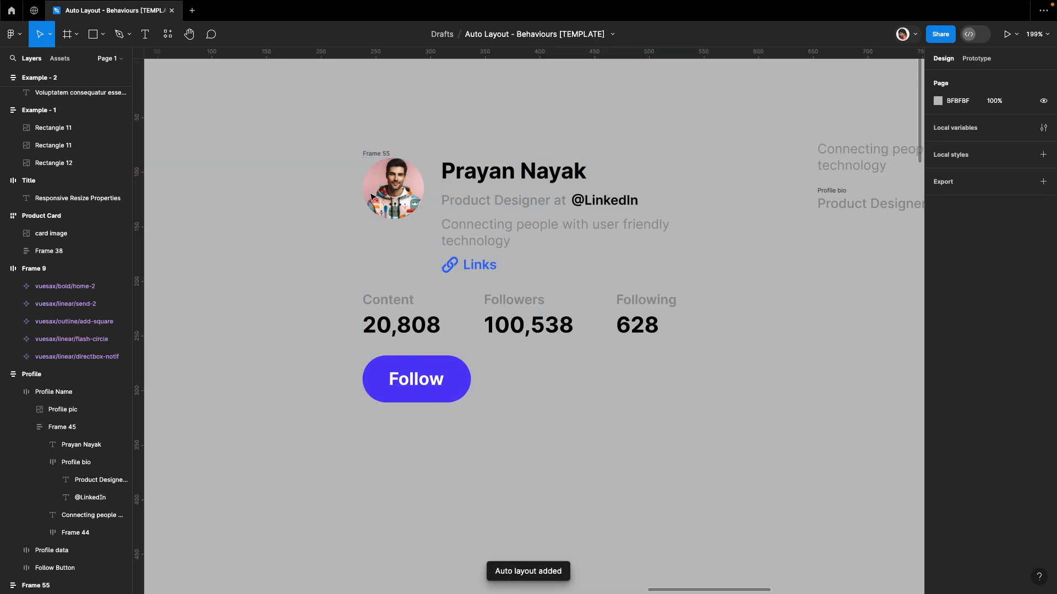
- Set the vertical and horizontal padding of the profile card frame to 16
click(1012, 279)
text(16)
key(Return)
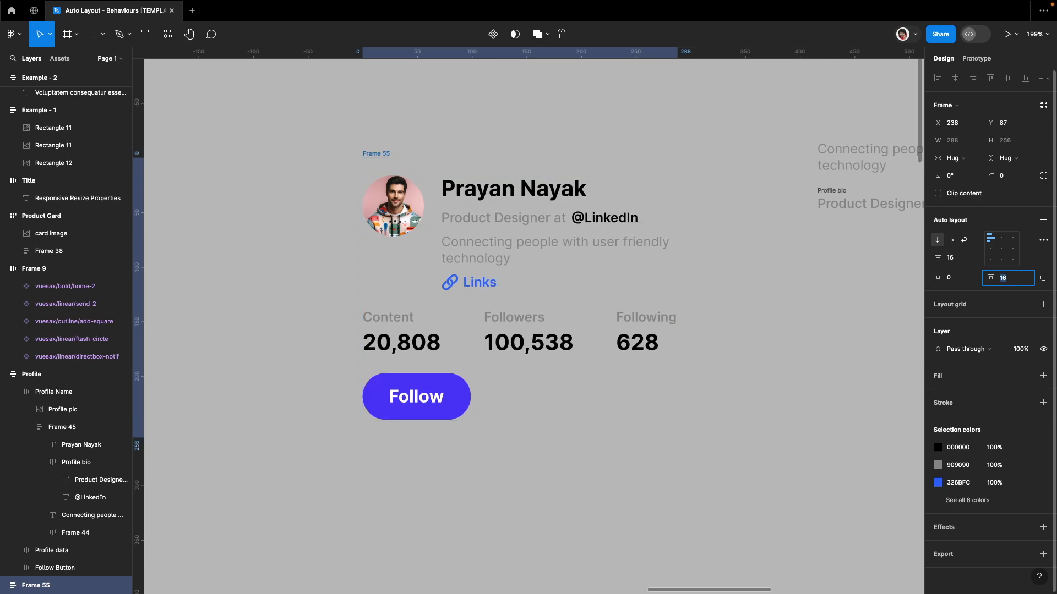
key(shift+Tab)
text(16)
key(Return)
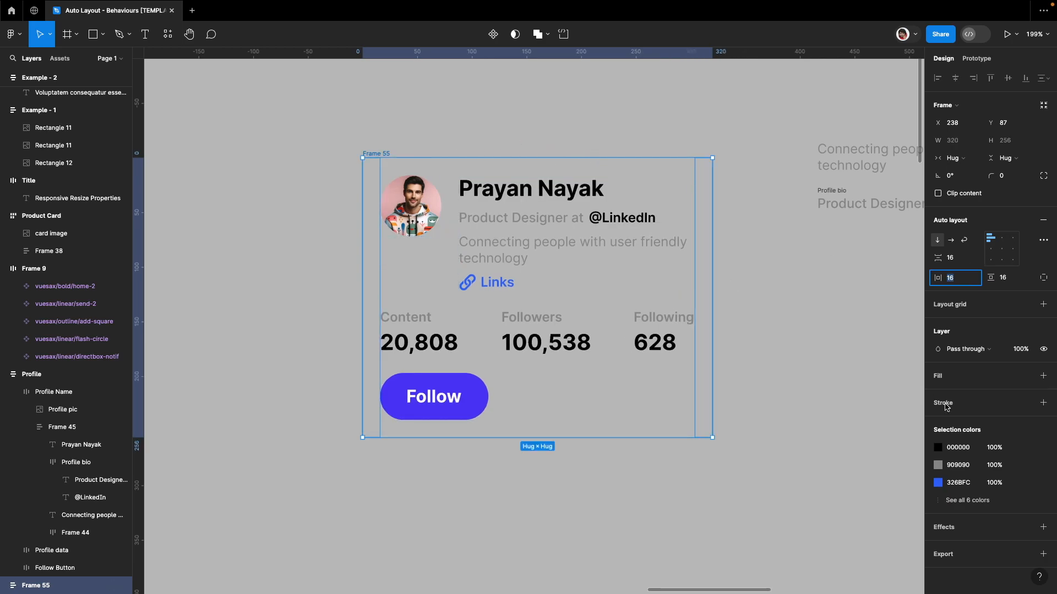
- Give the profile card a white FFFFFF fill and a corner radius of 16
click(1043, 375)
click(1015, 177)
key(shift+Up)
key(shift+Up)
click(563, 144)
scroll(563, 144, down, 3)
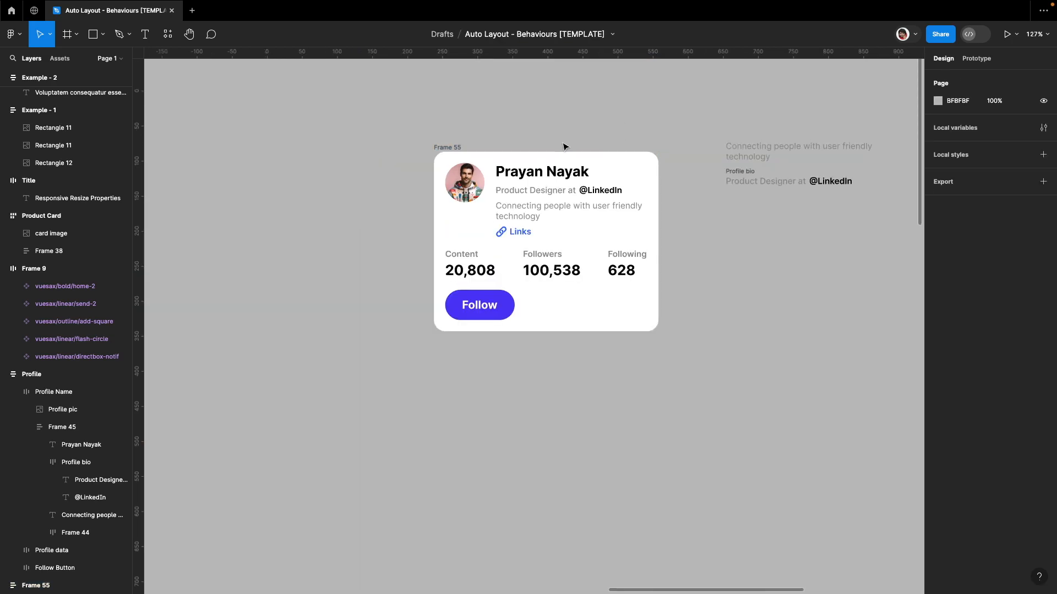
- Set the width of the profile name text to Fill container
scroll(563, 146, up, 3)
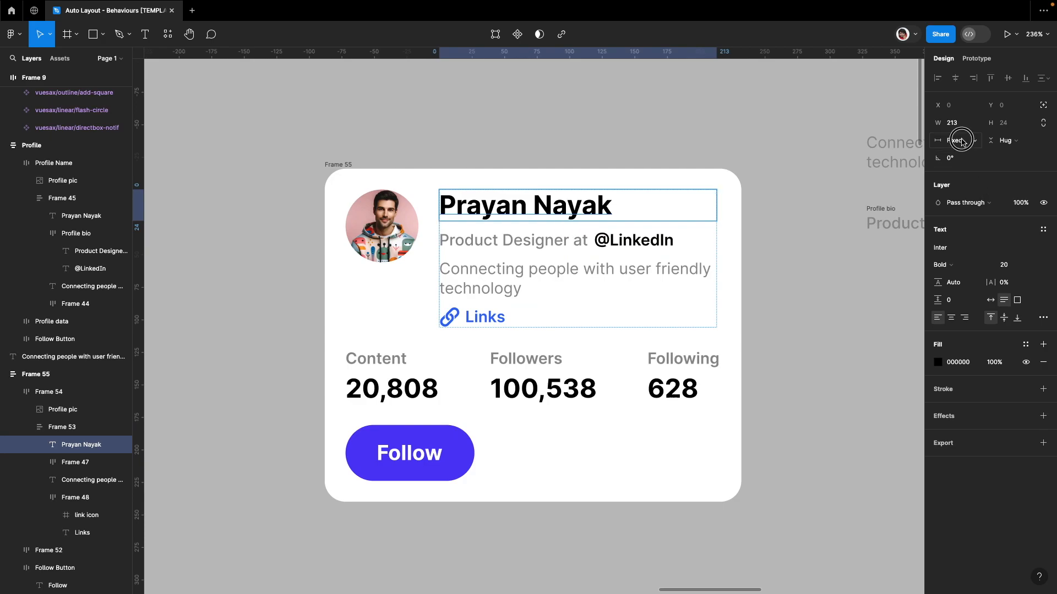
click(963, 140)
click(978, 169)
- Try Fill container for the width of the Links row while its parent text block hugs its contents
click(558, 239)
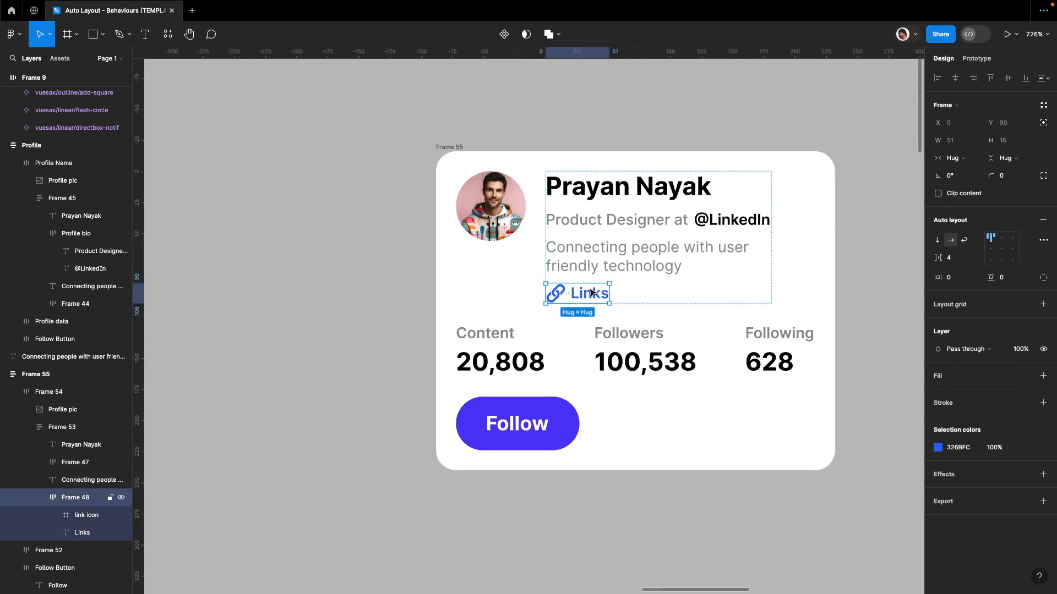
click(952, 158)
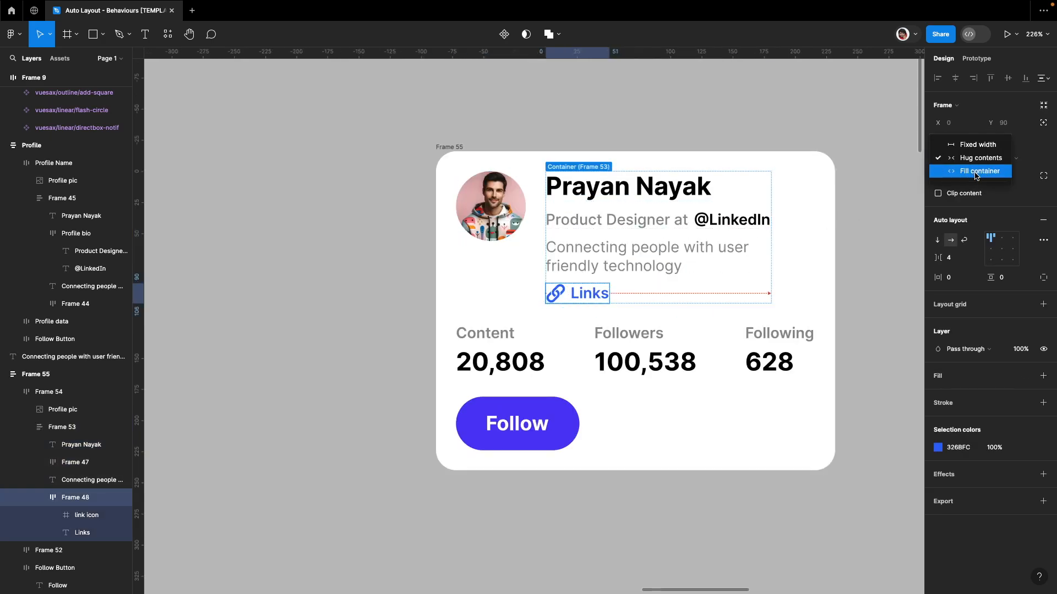
click(973, 172)
- Set the width of Frame 54, the profile header holding the picture and text block, to Fill container
scroll(554, 275, right, 3)
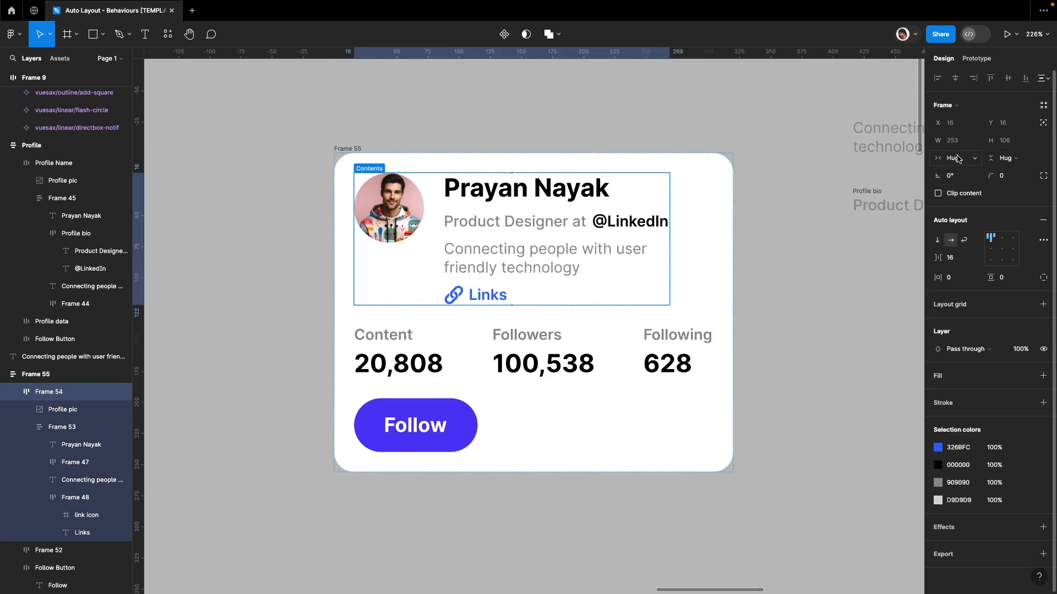
click(953, 159)
click(985, 170)
- Set both the width and height of Frame 53, the profile text block, to Fill container
click(476, 269)
click(958, 158)
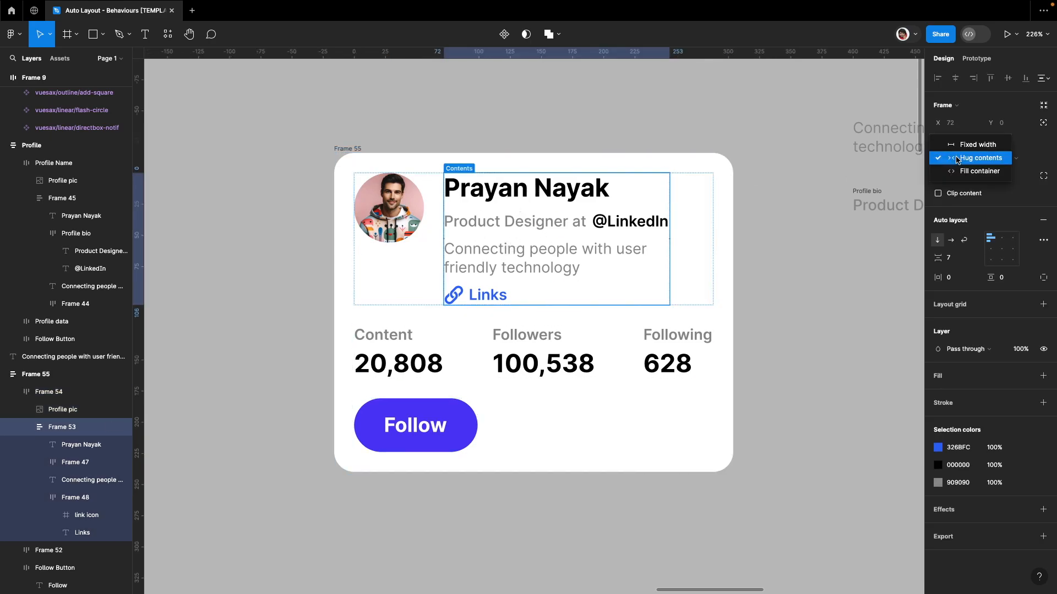
click(969, 171)
click(1005, 158)
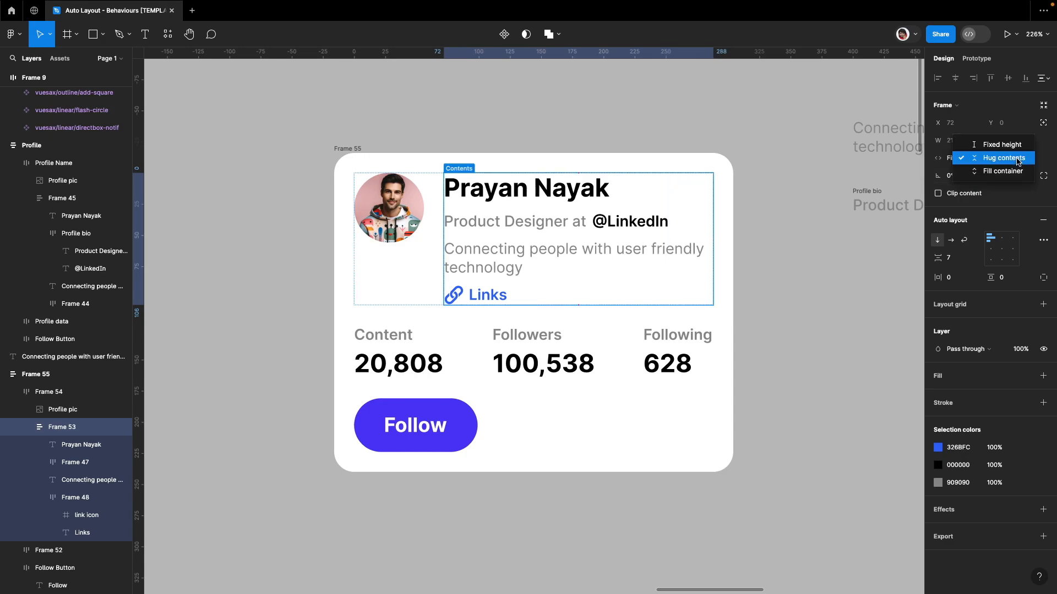
click(1011, 171)
- Set the width of Frame 48, the Links row, to Fill container
click(484, 295)
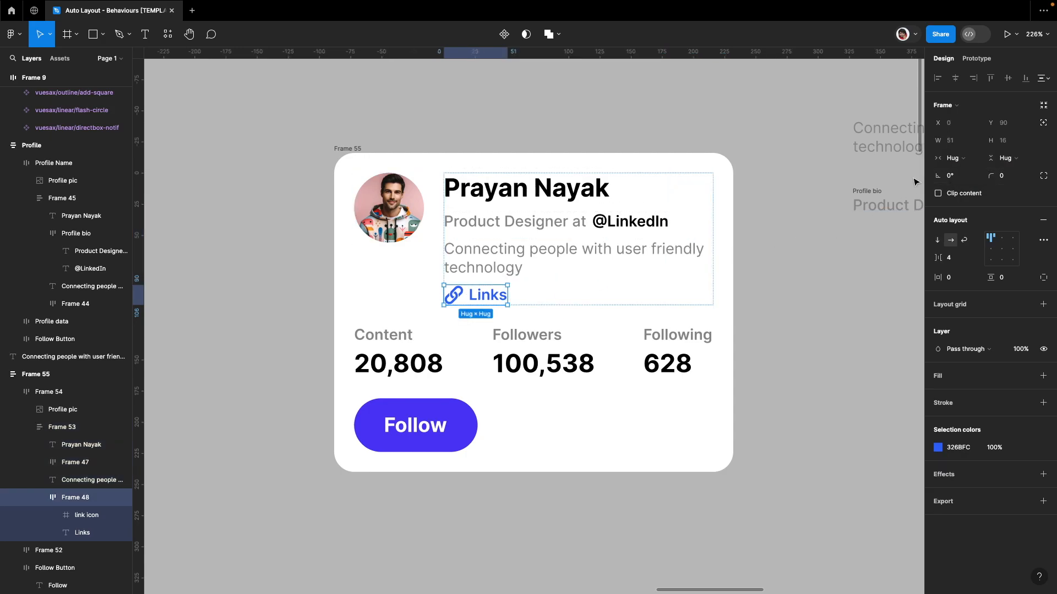
click(967, 159)
click(979, 171)
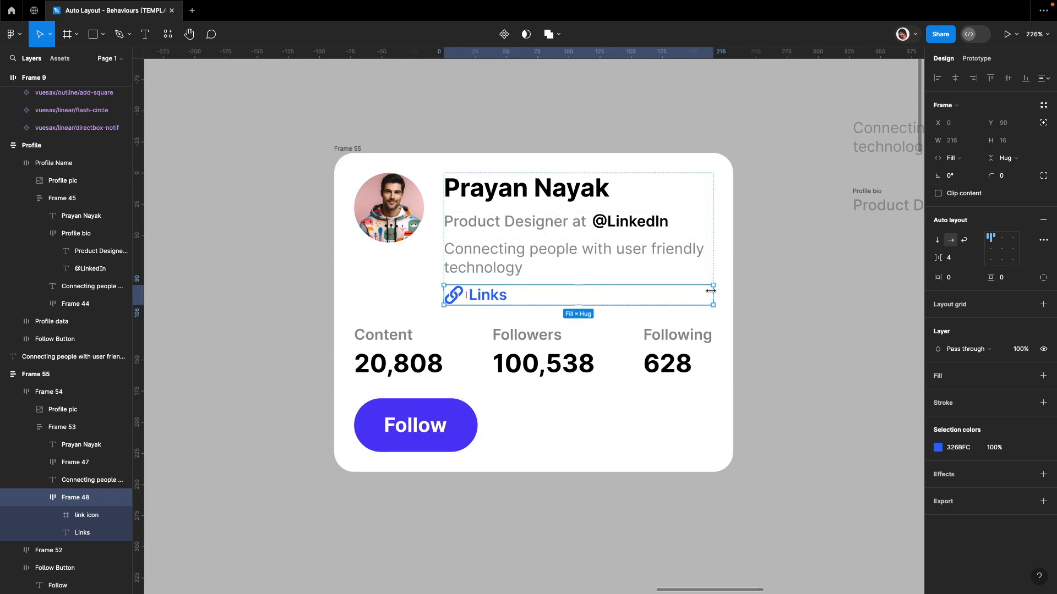
click(765, 292)
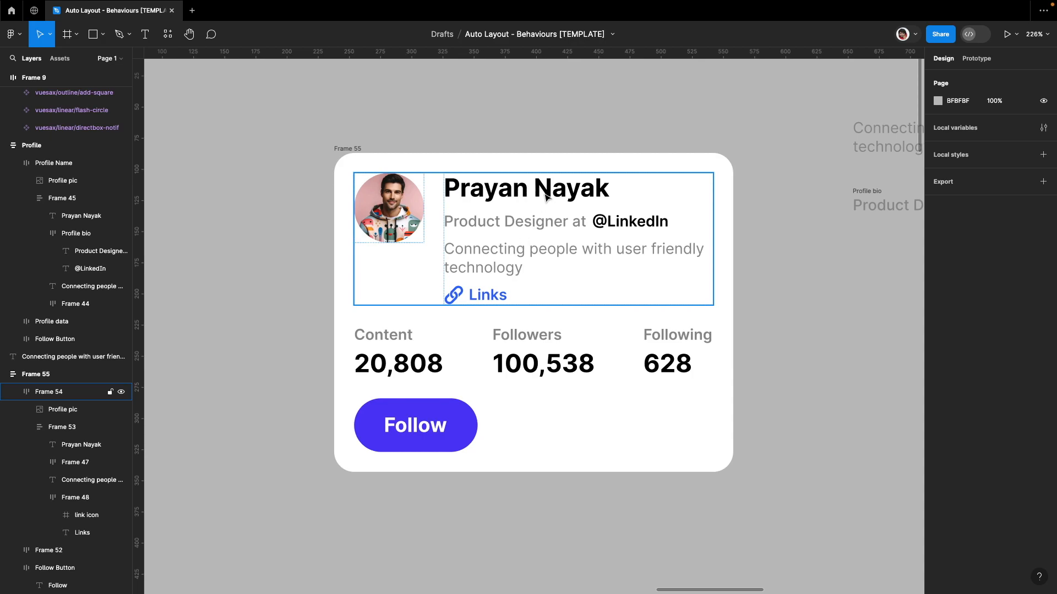
- Check the sizing settings of the profile text block, the profile picture and the stats row
double_click(493, 303)
scroll(494, 302, down, 1)
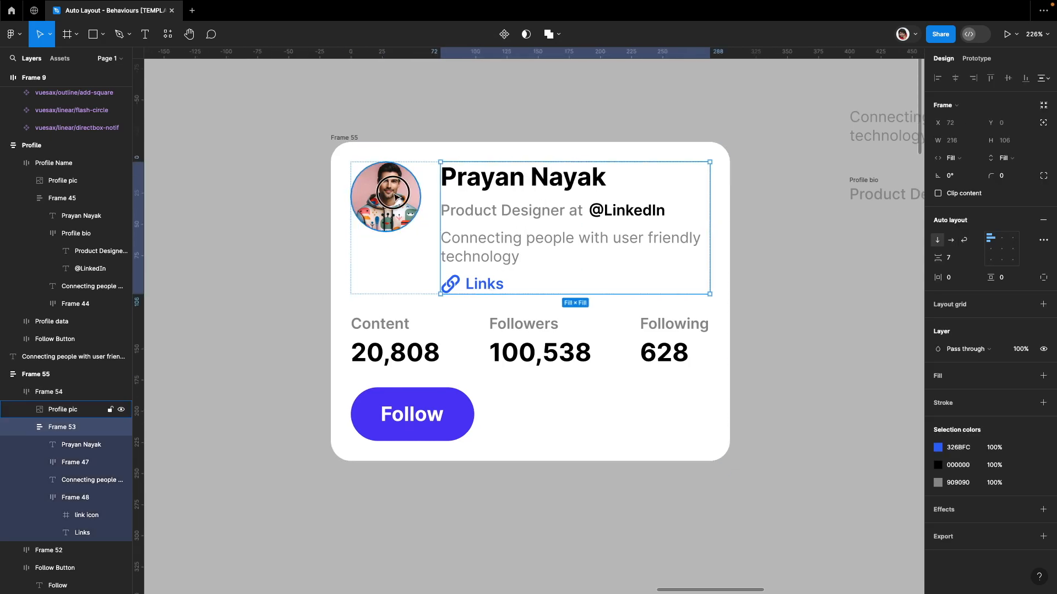
click(395, 197)
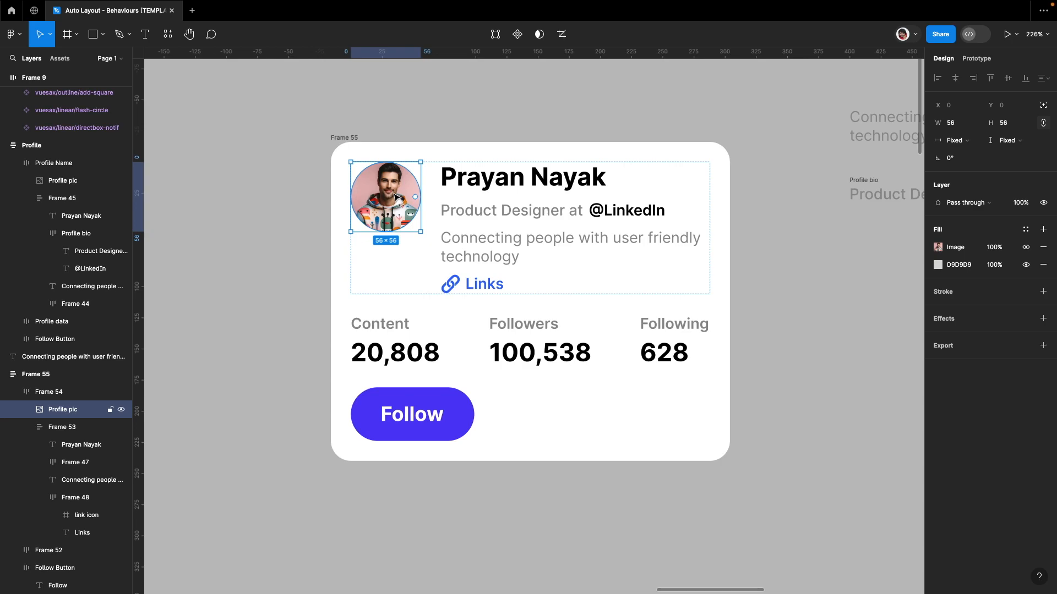
scroll(396, 197, down, 2)
click(398, 292)
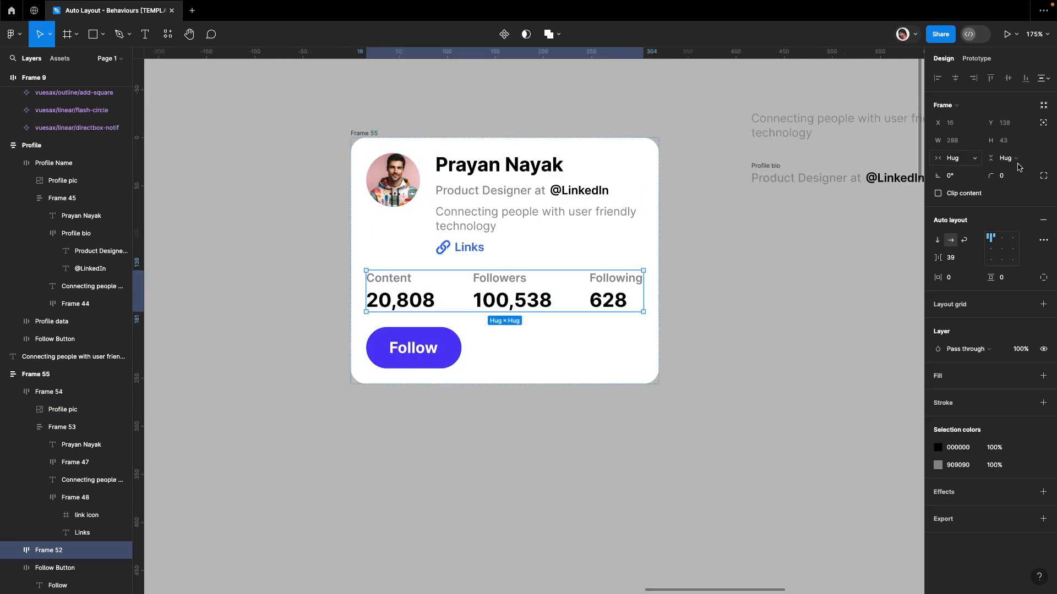
- Try centre and bottom-right alignment for the contents of the profile card and return them to left alignment
click(486, 140)
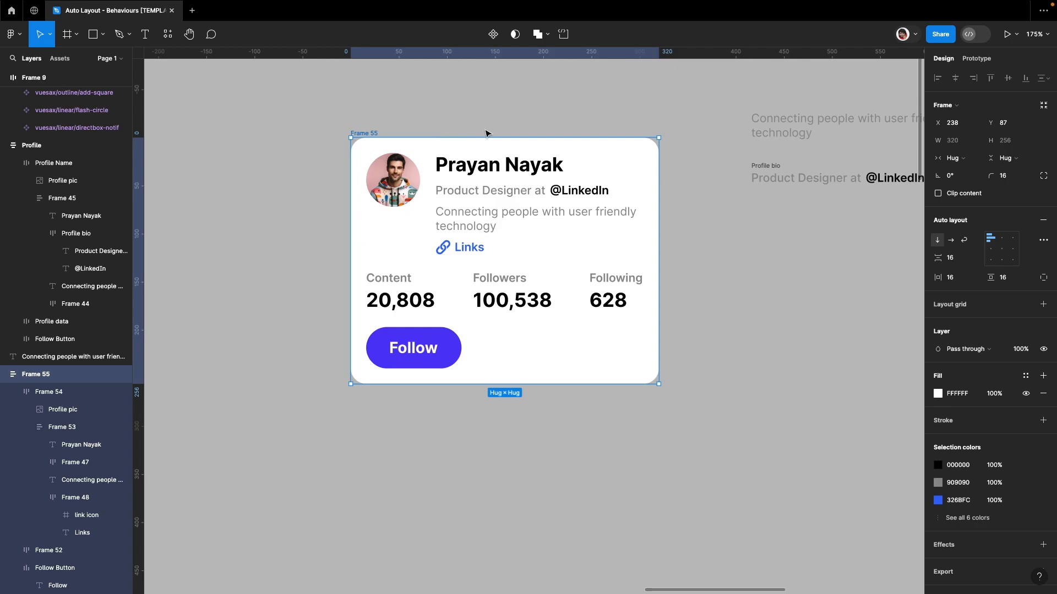
click(1001, 251)
click(1013, 259)
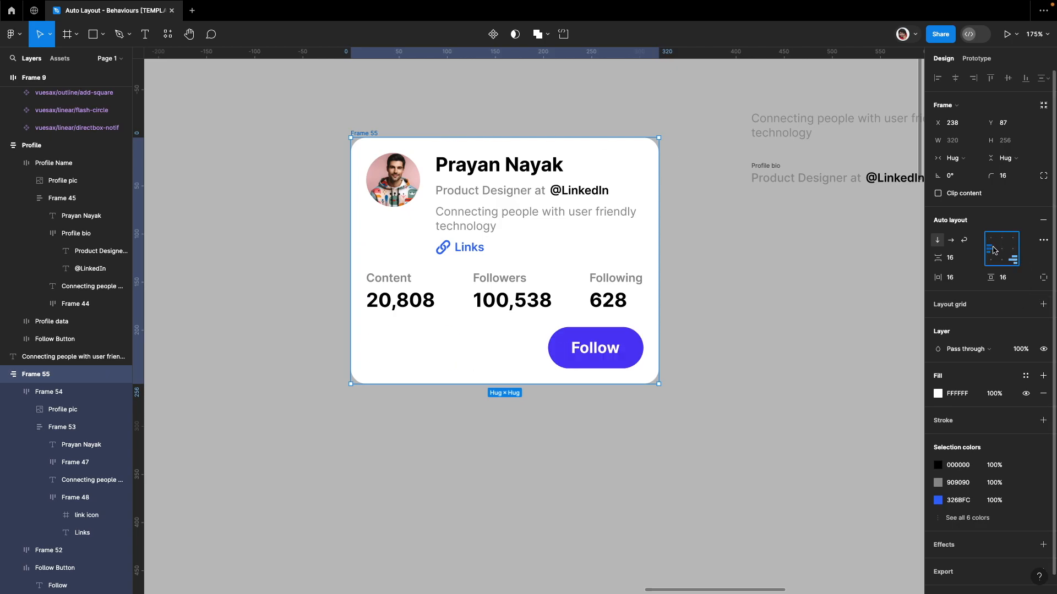
click(991, 250)
click(587, 408)
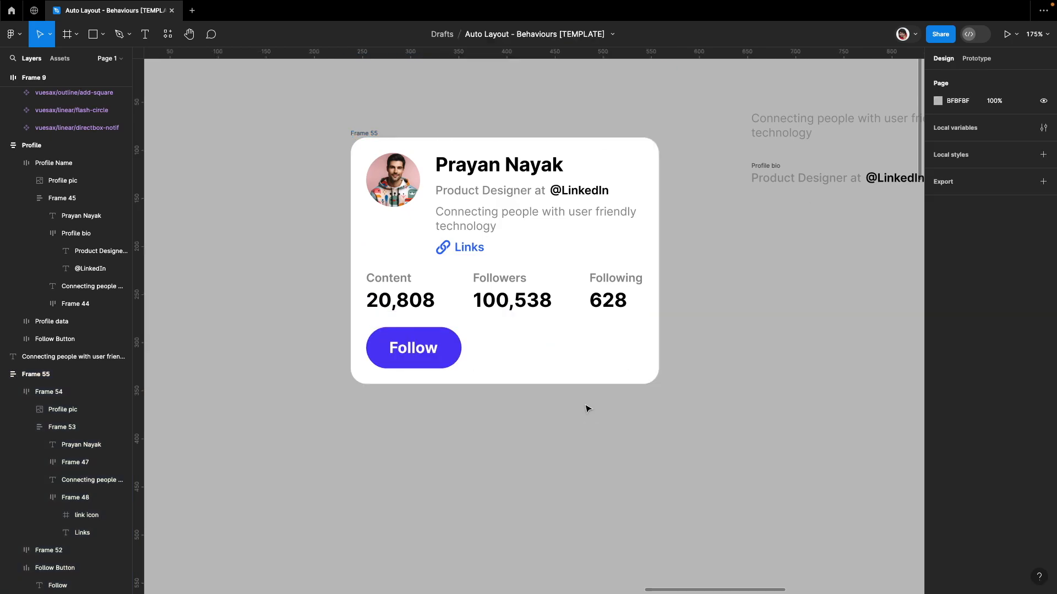
- Set the Follow button's width to Fill container and centre its label
click(411, 350)
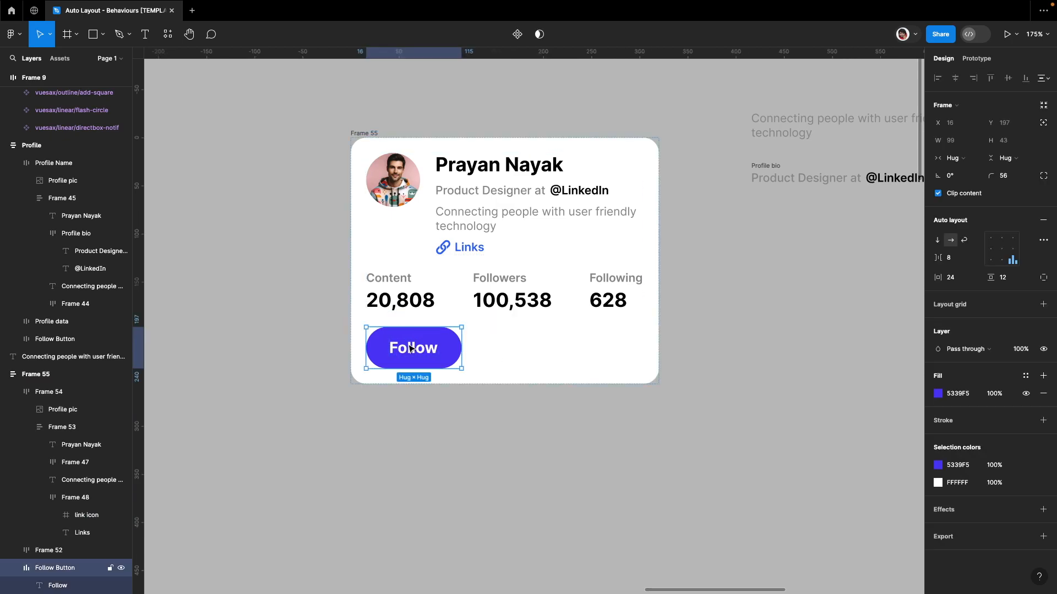
click(963, 159)
click(963, 171)
key(Escape)
click(552, 350)
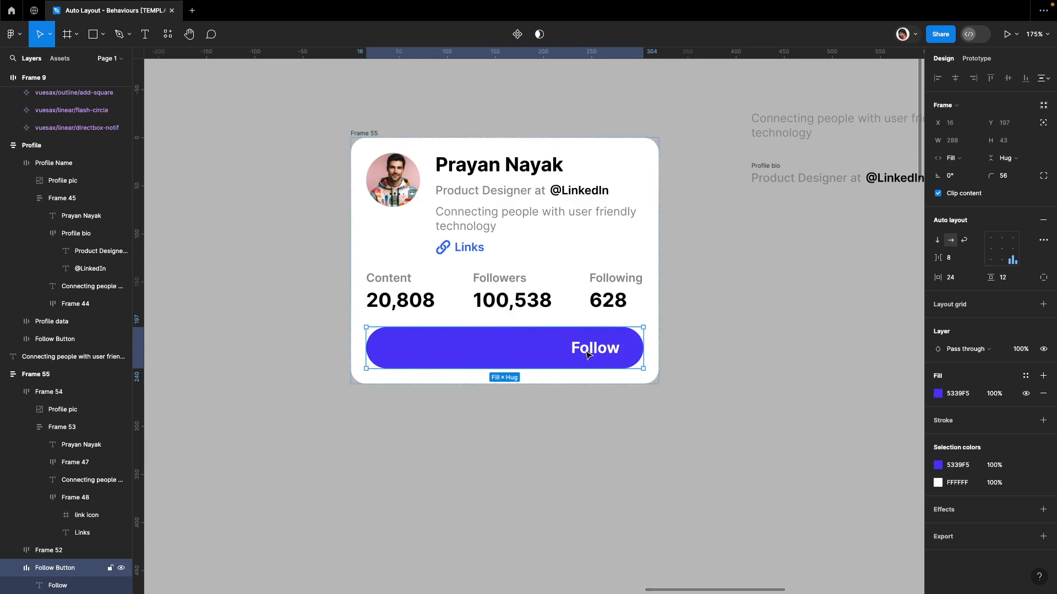
click(1002, 251)
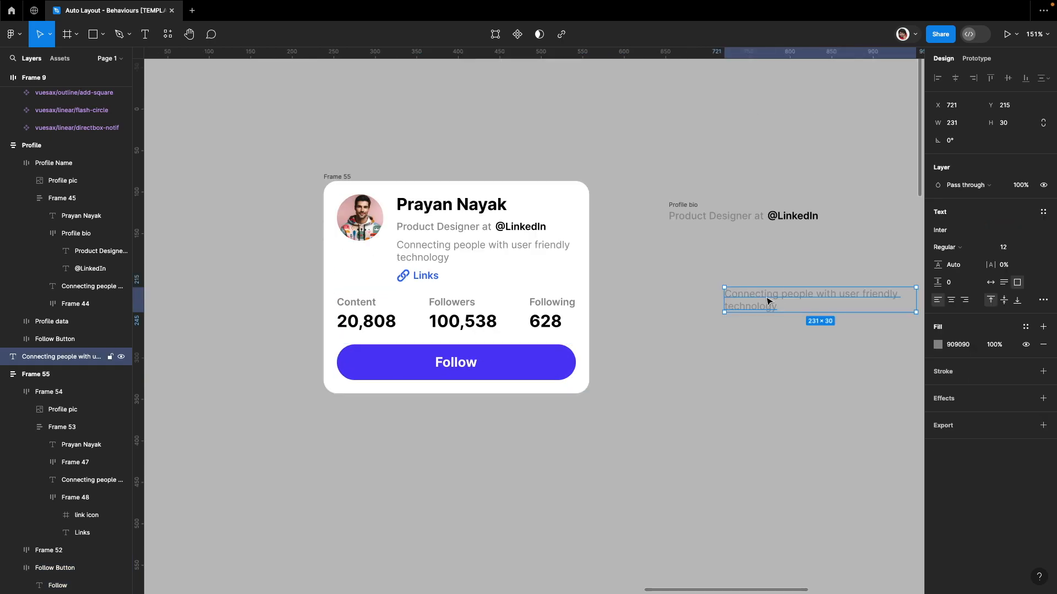
- Try inserting the loose "Connecting people with user friendly technology" text into the card between the profile header and the stats row
drag(767, 299, 451, 299)
key(Escape)
click(441, 309)
click(698, 337)
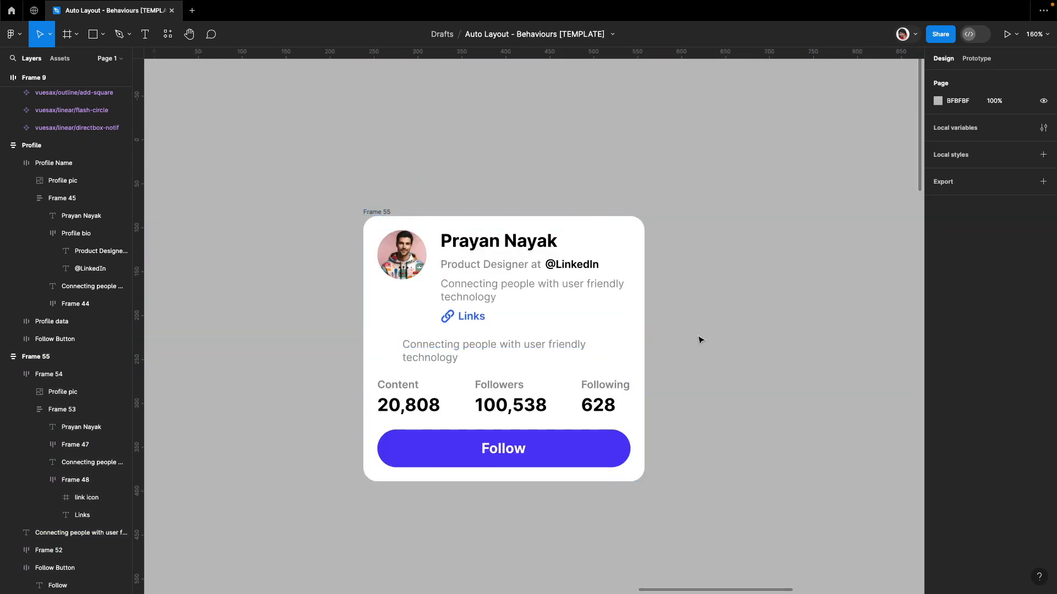
click(484, 357)
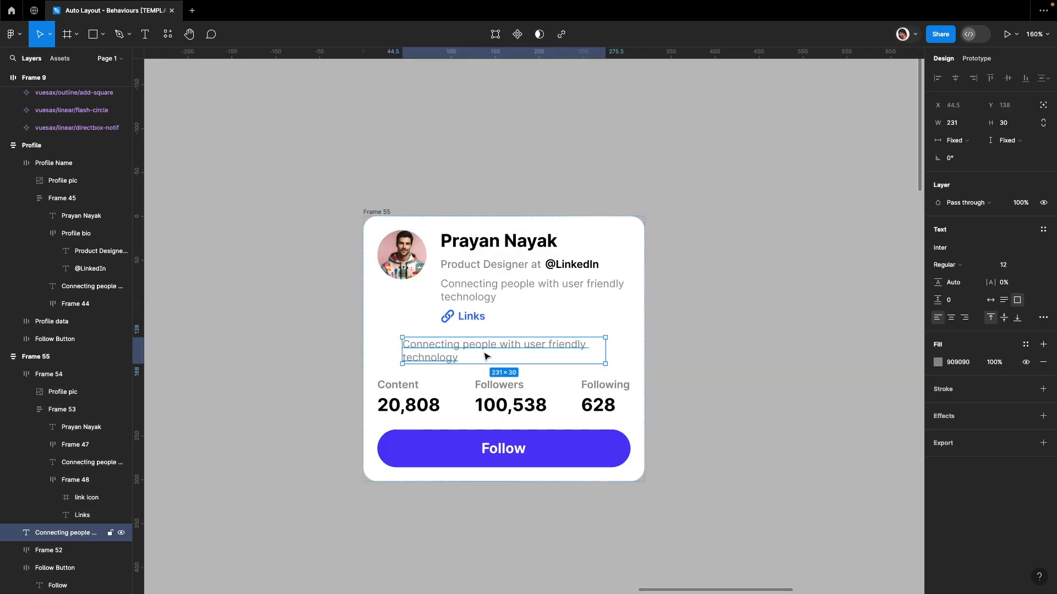
key(Escape)
- Move the inserted description text back out of the card and select the profile header frame
click(456, 355)
drag(807, 337, 792, 304)
click(537, 278)
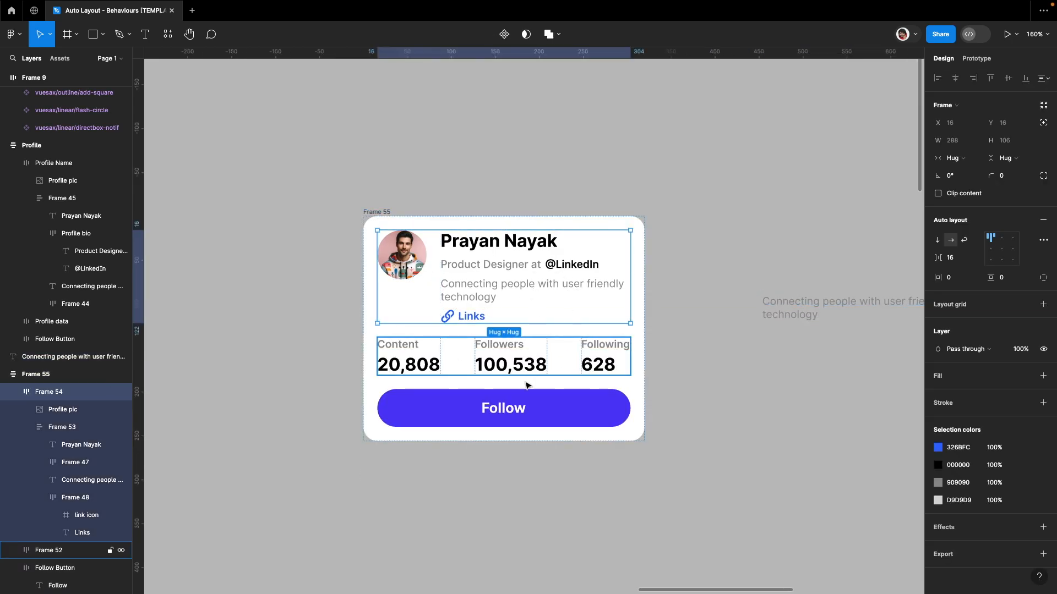
- Wrap the profile header, stats row and Follow button together in a new auto layout frame inside the card
click(688, 227)
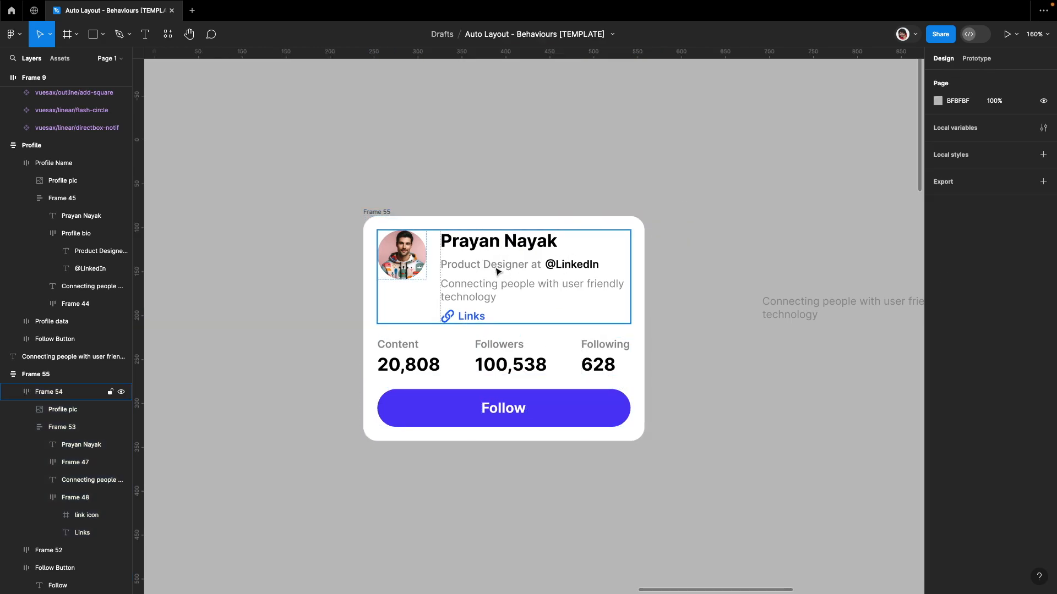
click(497, 271)
shift+click(533, 362)
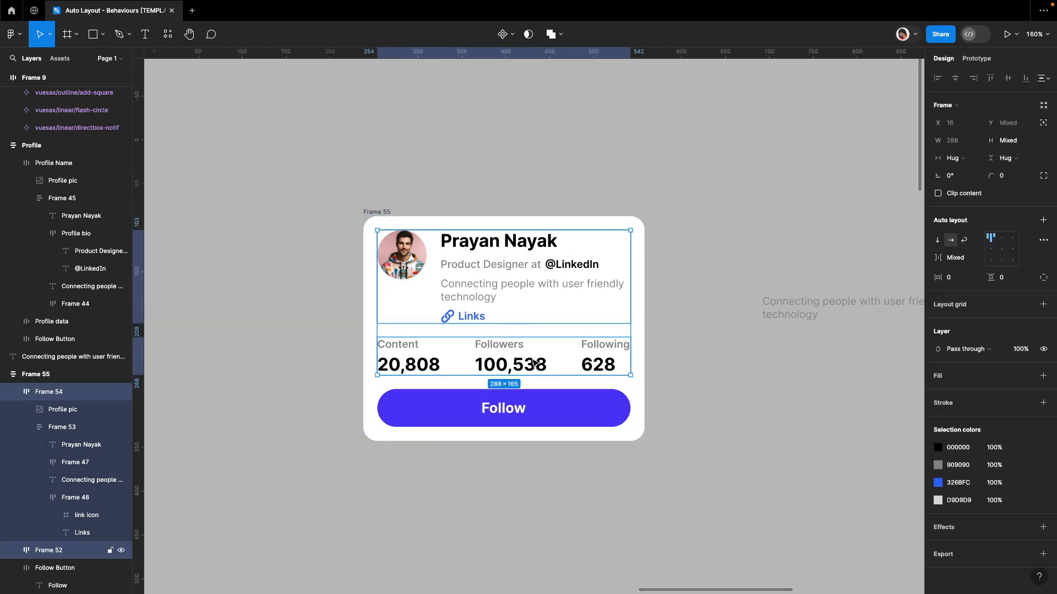
shift+click(536, 401)
key(shift+a)
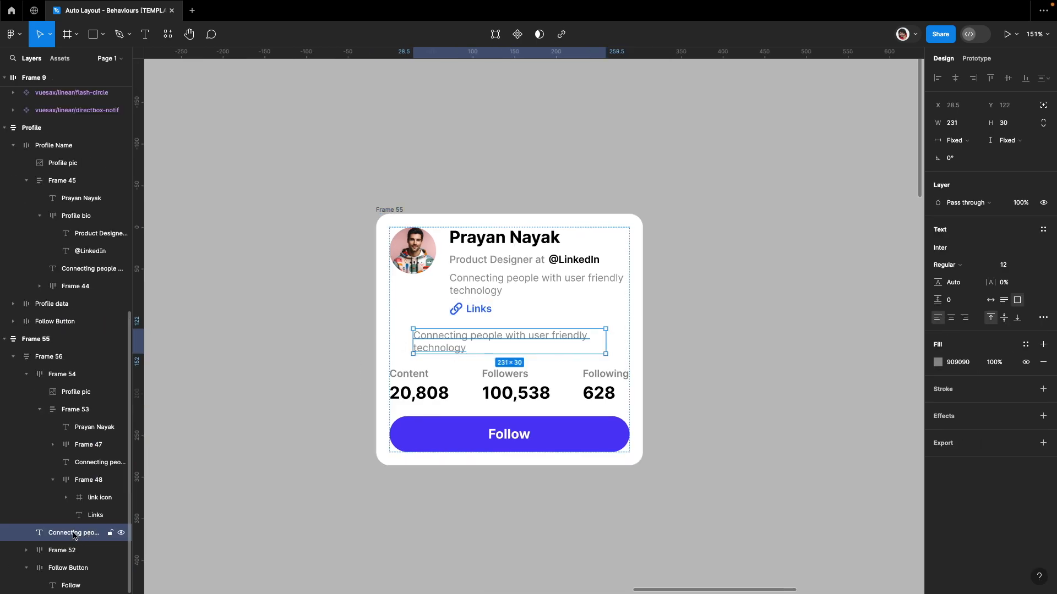
- Move the second description text above Links in the header's text column, with Hug contents width and Fill container height
drag(75, 535, 90, 470)
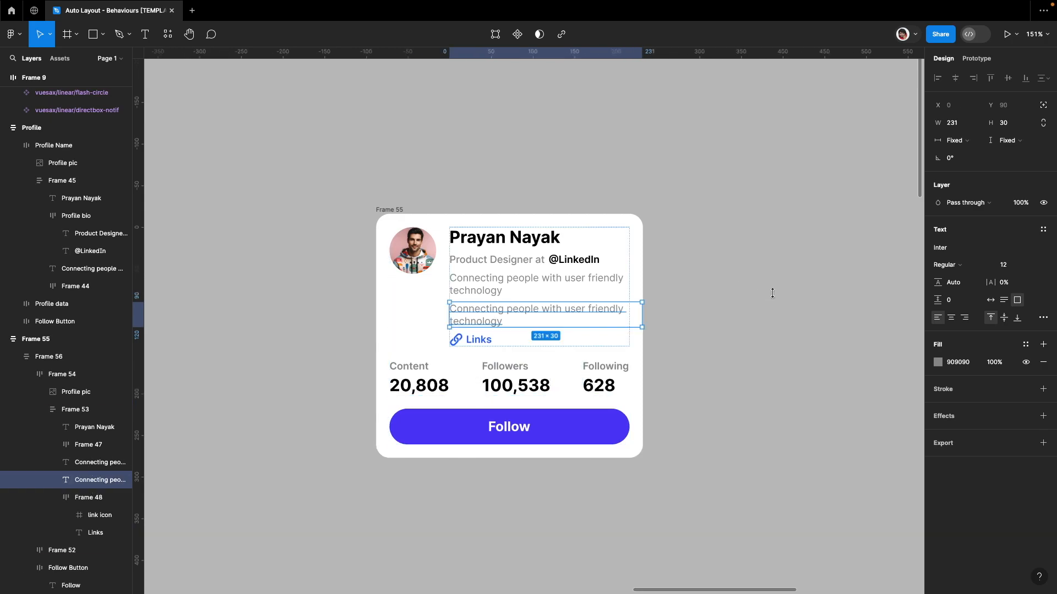
click(748, 299)
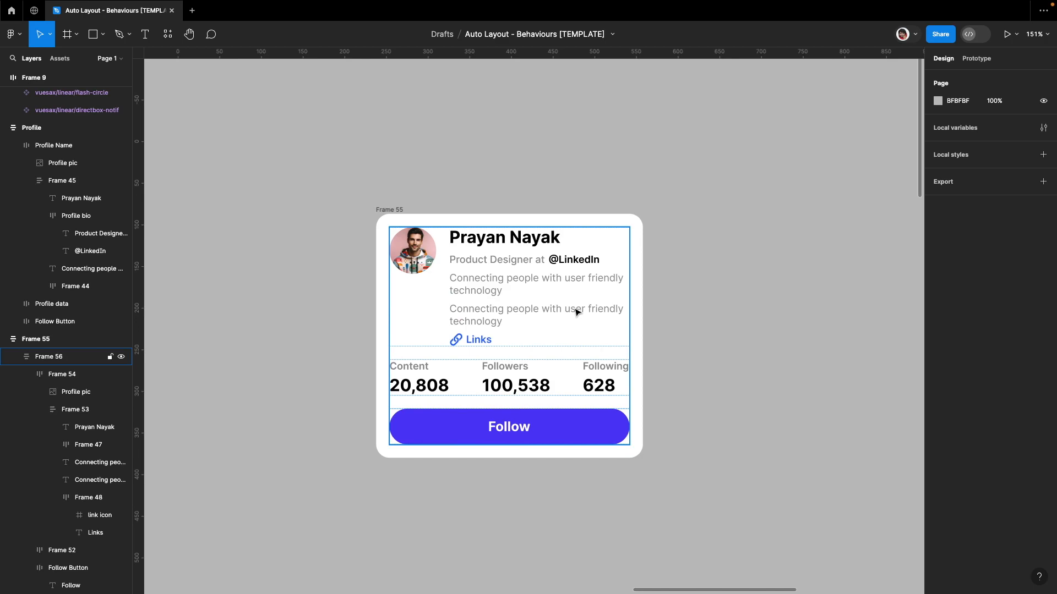
double_click(576, 312)
double_click(575, 312)
click(961, 141)
click(974, 157)
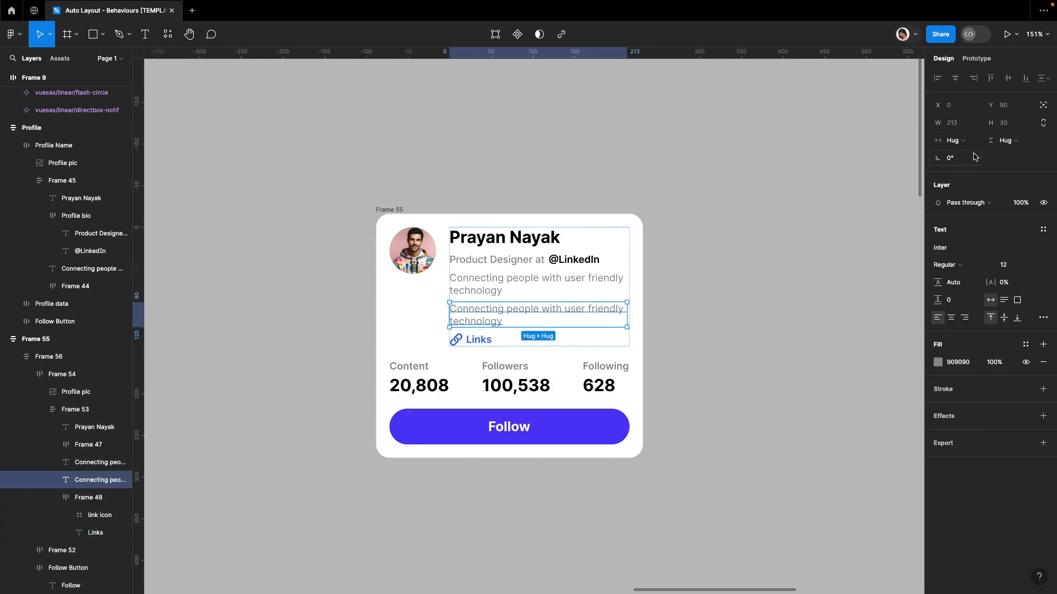
click(1006, 141)
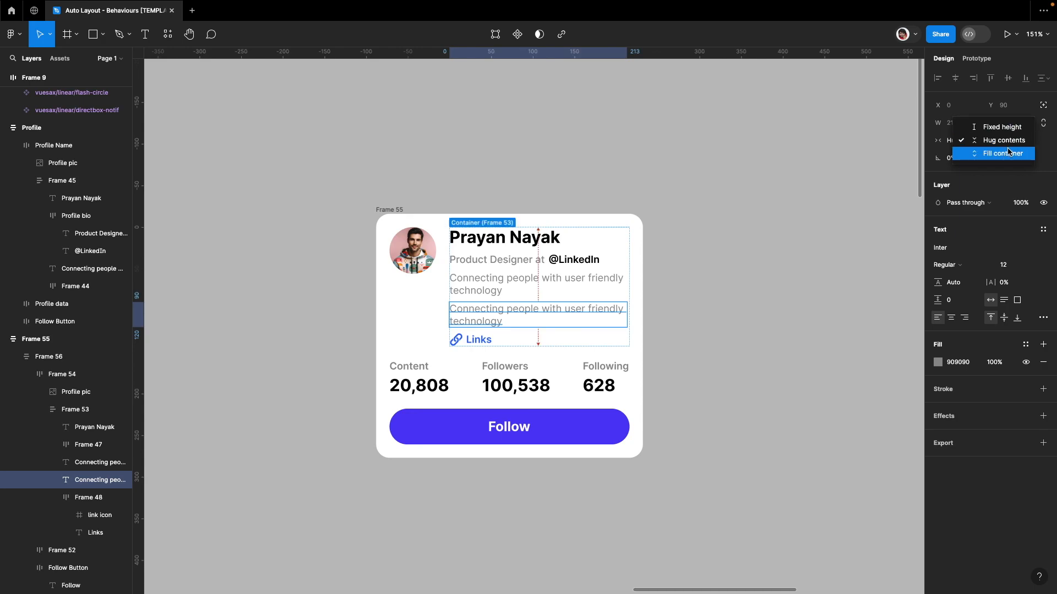
click(1002, 153)
click(728, 267)
scroll(728, 268, down, 3)
scroll(729, 268, up, 3)
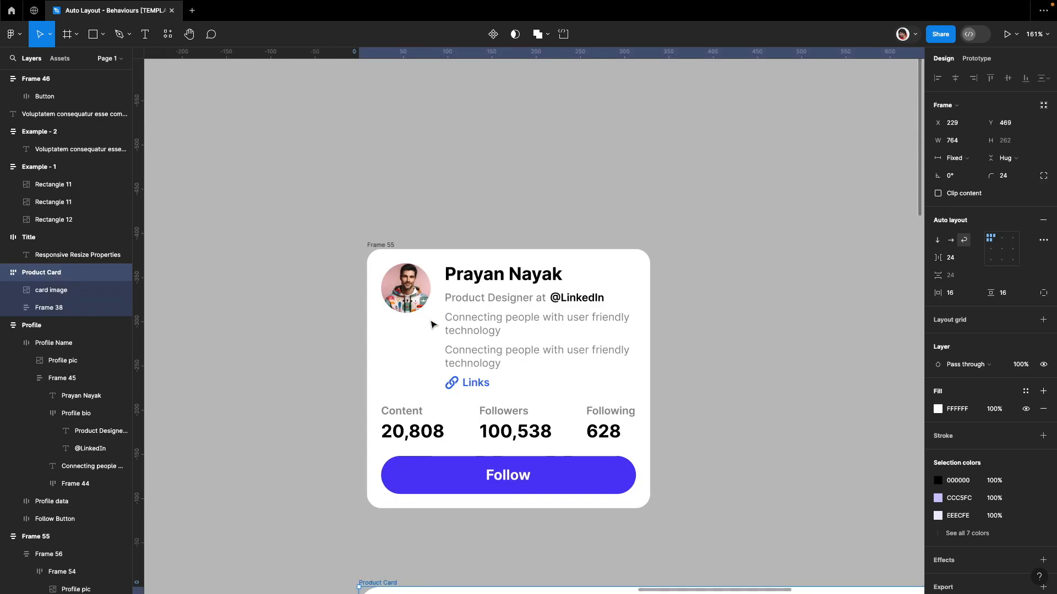
scroll(432, 324, up, 1)
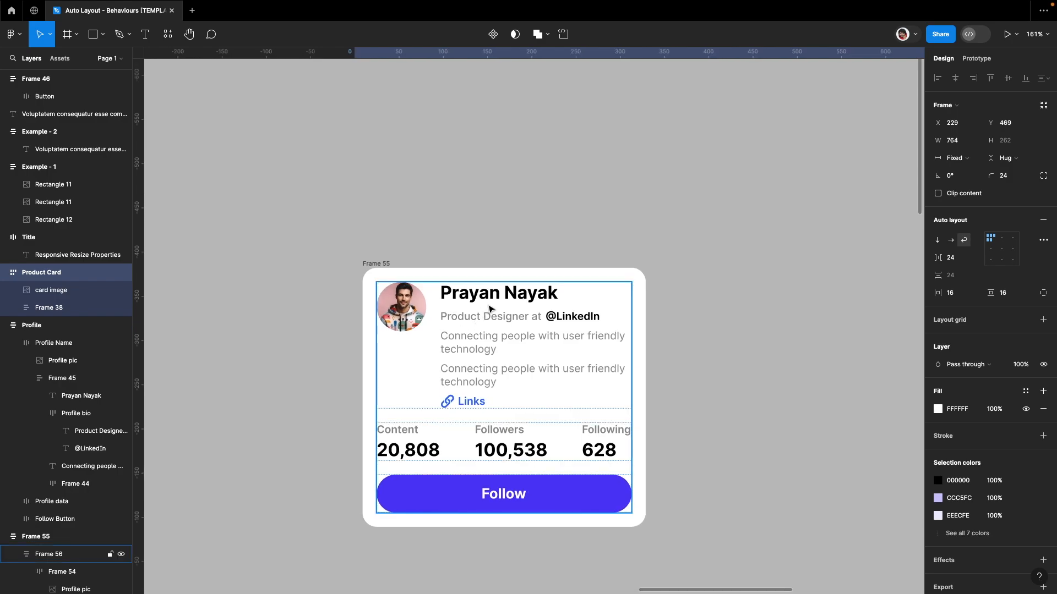
scroll(489, 309, down, 5)
scroll(462, 322, down, 2)
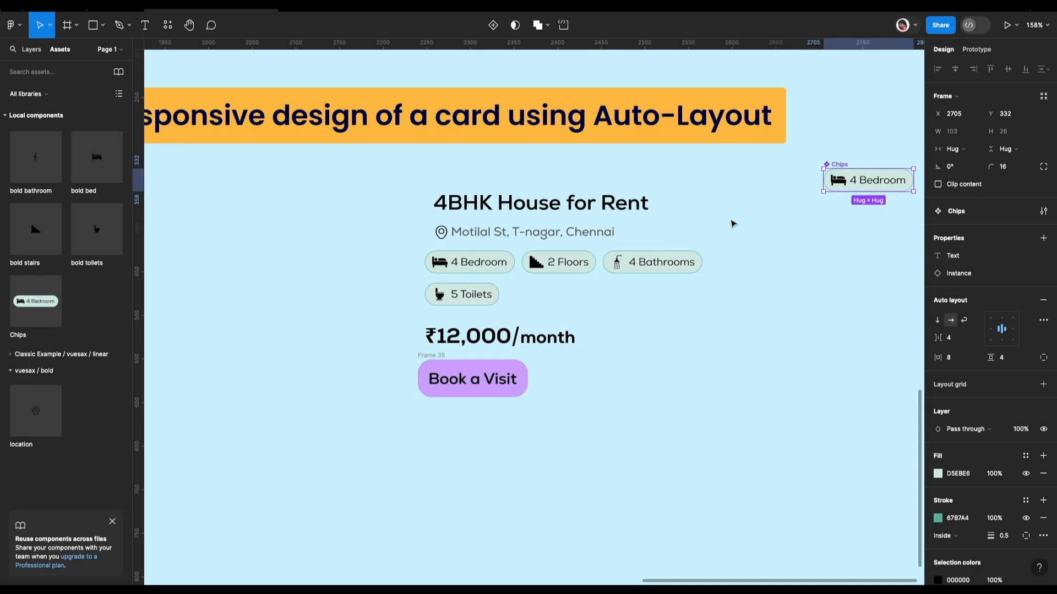
- Combine the location icon and the address text in an auto layout frame
scroll(626, 216, up, 5)
drag(284, 236, 481, 241)
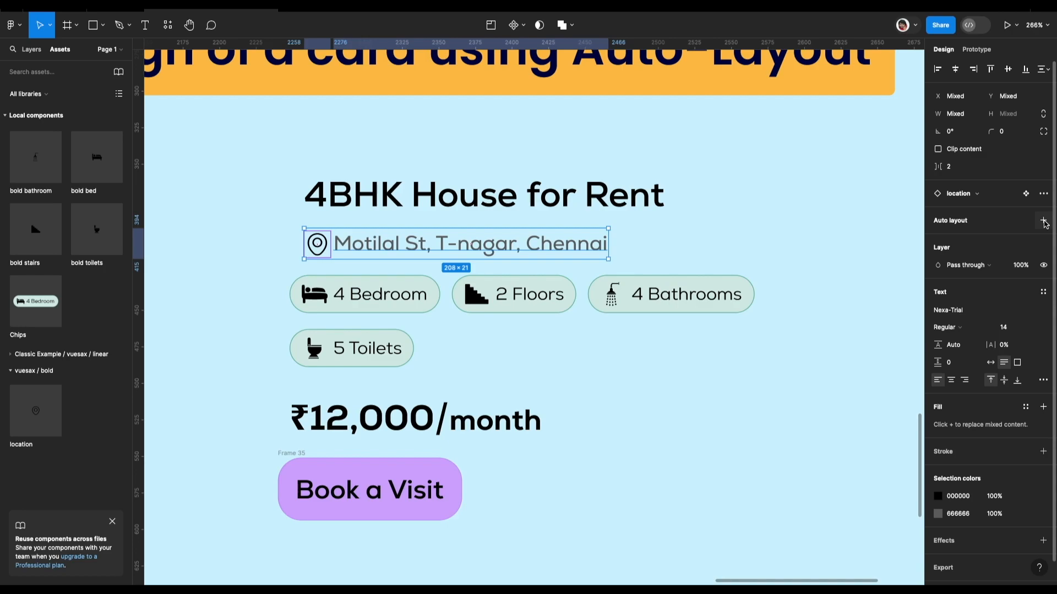
click(1044, 221)
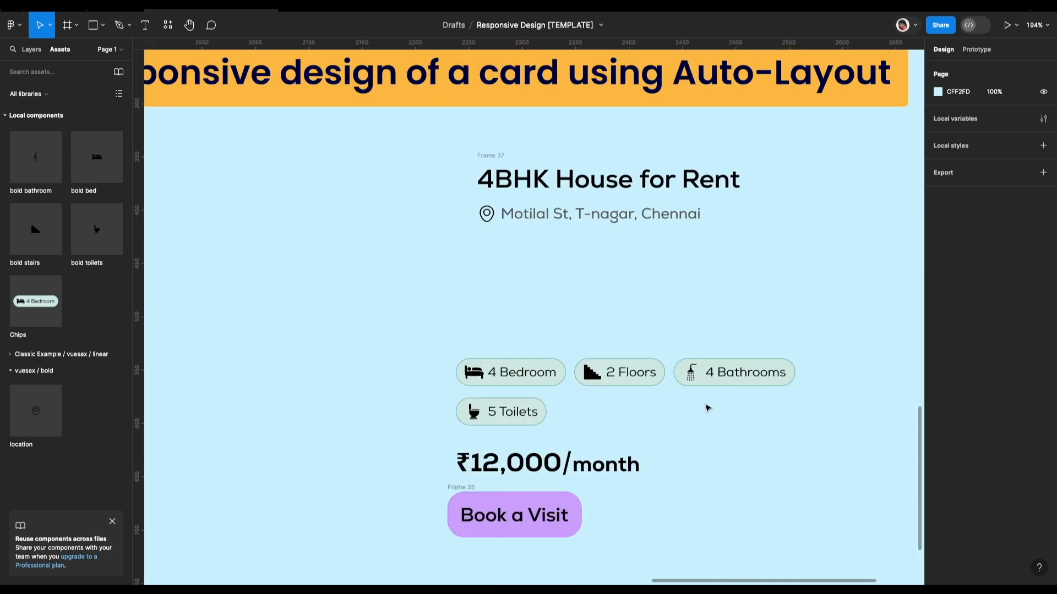
- Arrange the amenity chips, the price and the Book a Visit button in a column beneath the address
drag(420, 313, 806, 300)
drag(519, 294, 707, 271)
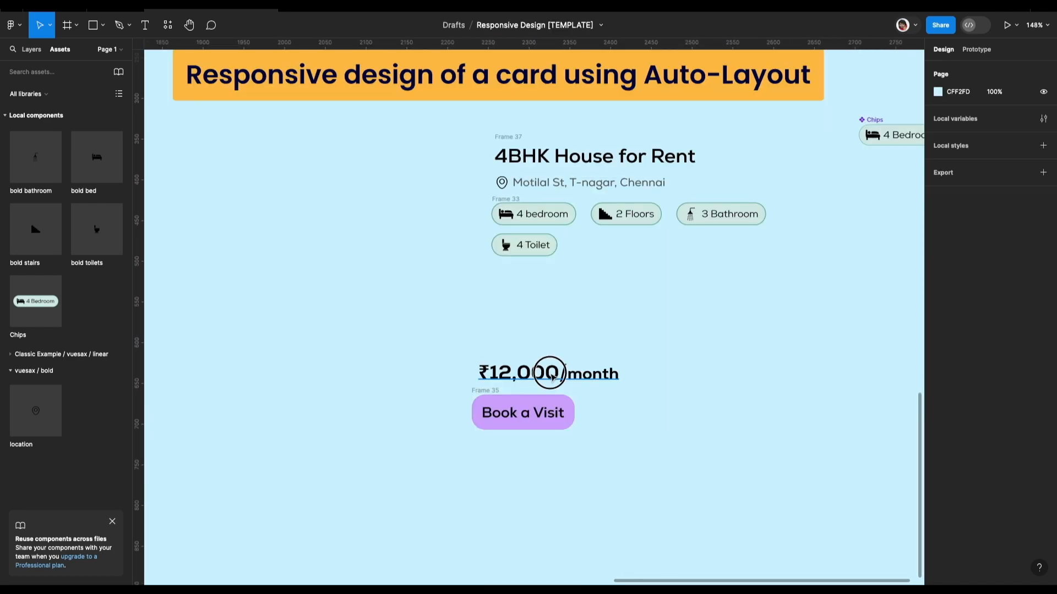
drag(552, 372, 564, 296)
drag(476, 411, 511, 328)
- Combine the heading group, chips, price and button in a vertical auto layout frame with a gap of 16
drag(778, 406, 516, 170)
click(754, 446)
drag(837, 446, 468, 128)
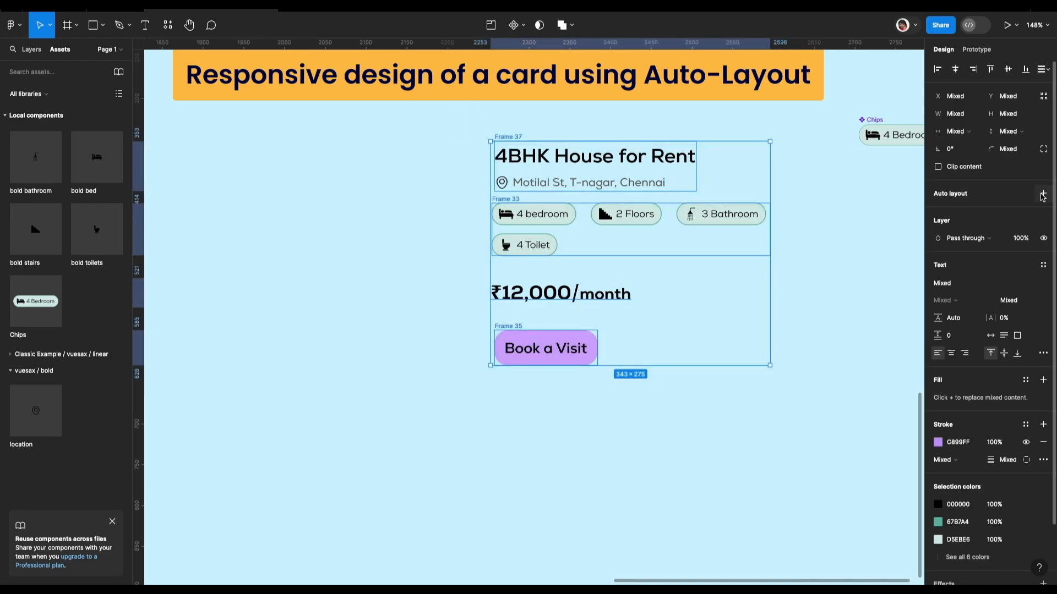
click(1042, 197)
click(960, 254)
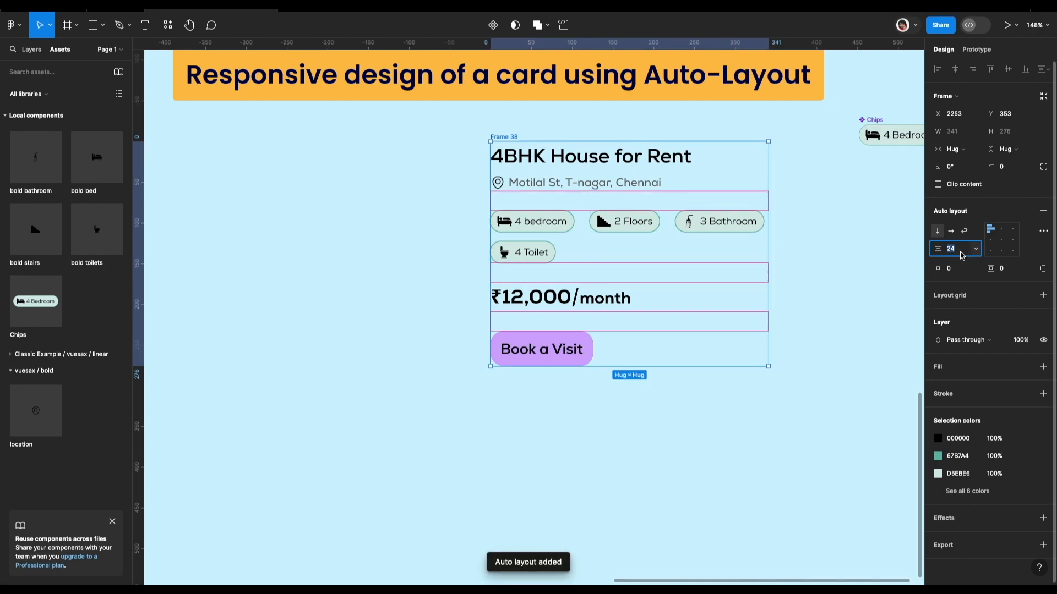
text(16)
key(Return)
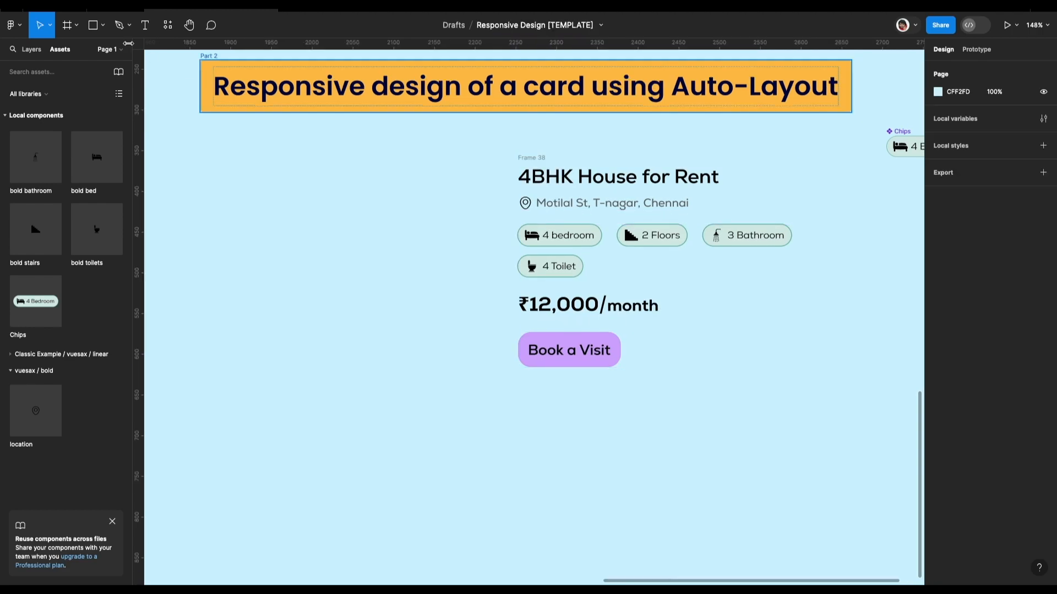
- Draw a rectangle about 341 × 224 beside the house details and fill it with an Unsplash house photo
click(92, 25)
mouse_move(301, 156)
mouse_down()
mouse_move(488, 309)
mouse_move(500, 352)
mouse_up()
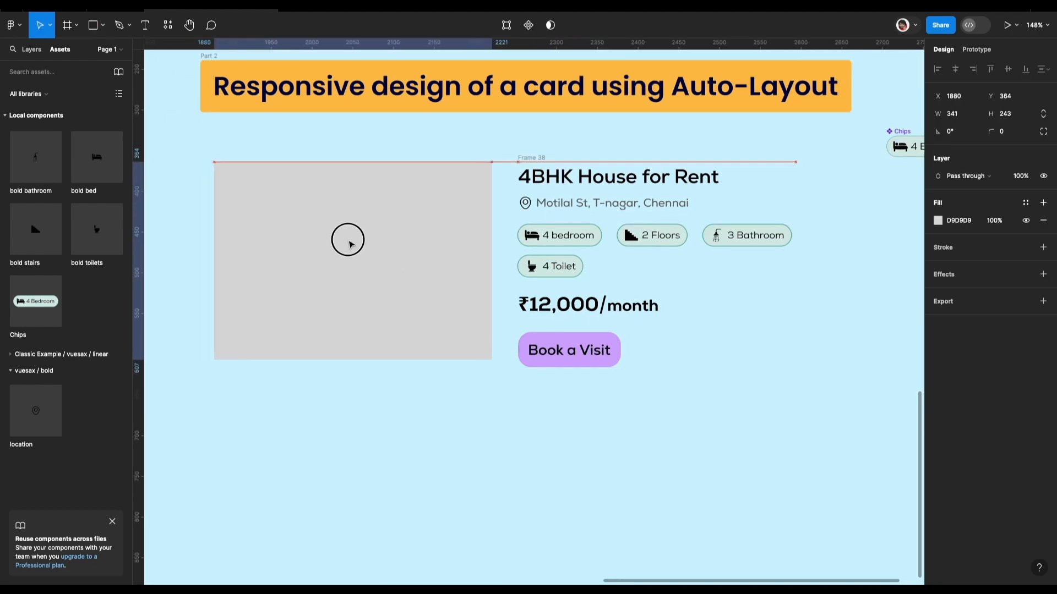
click(398, 413)
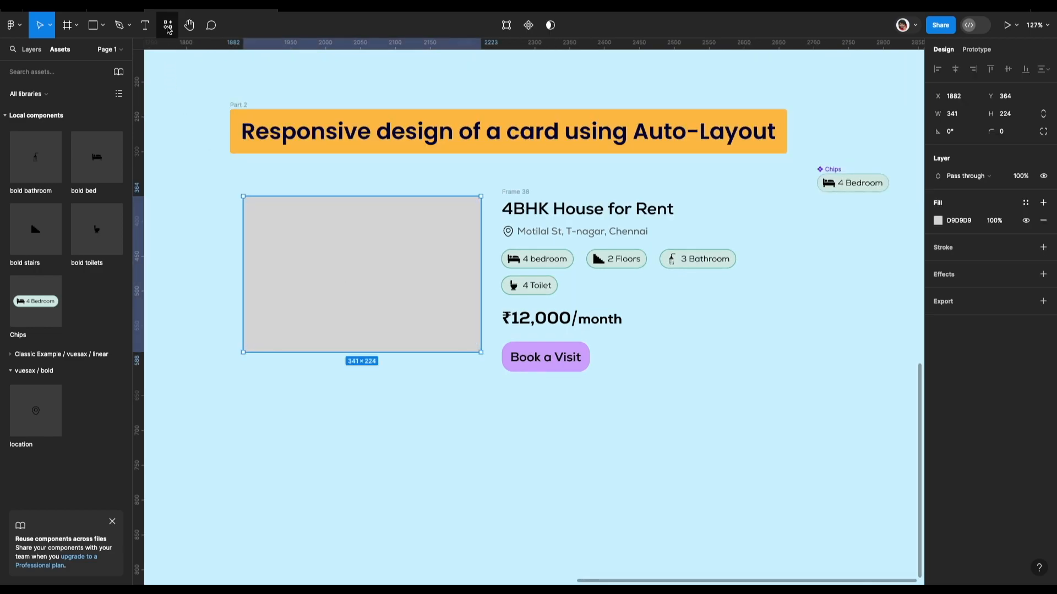
click(167, 25)
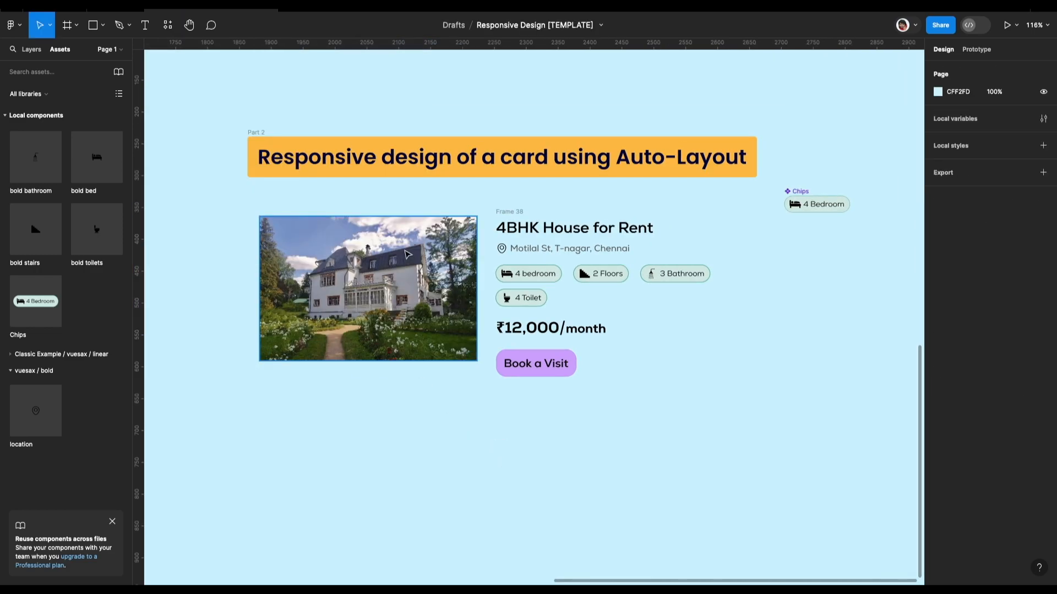
click(369, 287)
- Combine the house photo and the details frame in one horizontal auto layout frame
drag(751, 456, 277, 221)
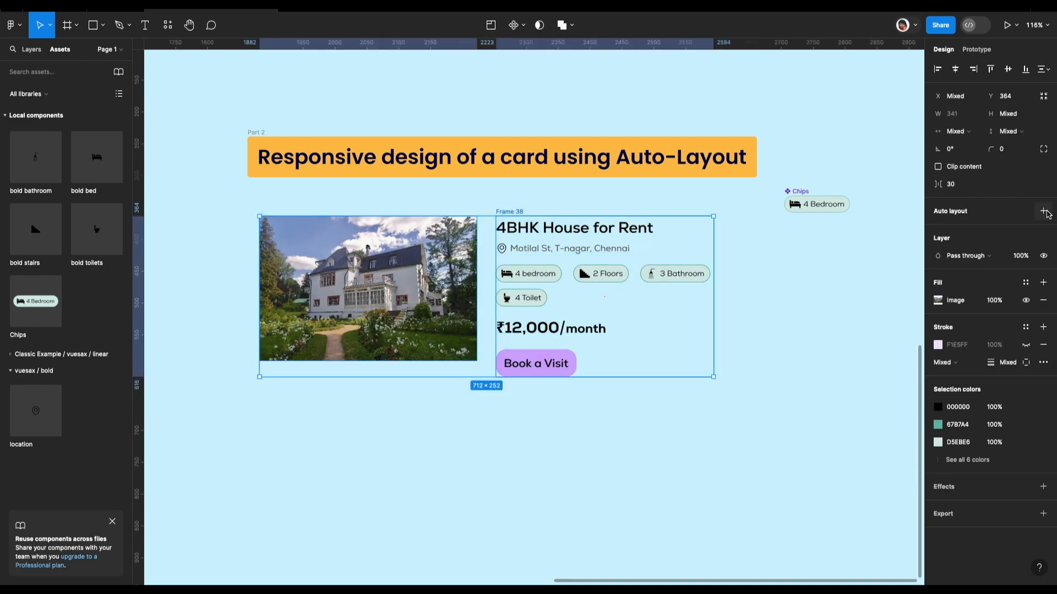
click(1043, 212)
click(793, 286)
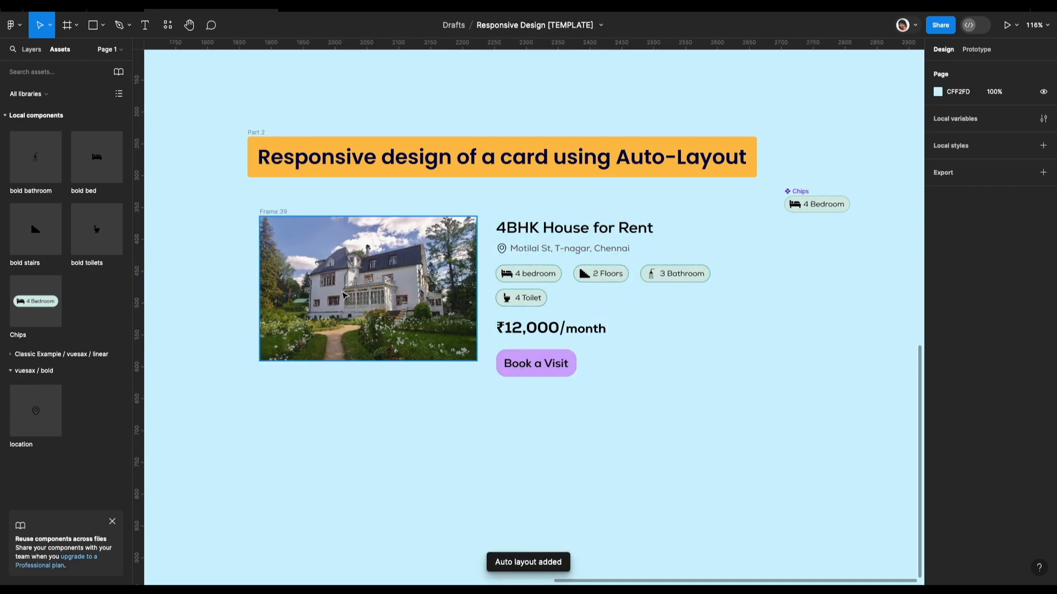
- Set the house photo's height to Fill container
click(369, 333)
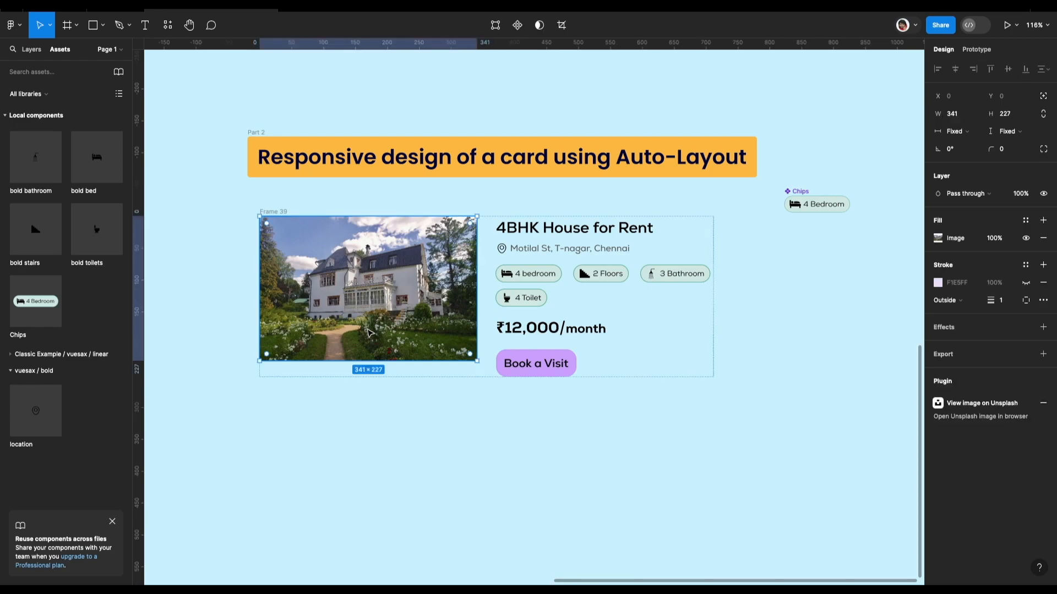
click(1030, 132)
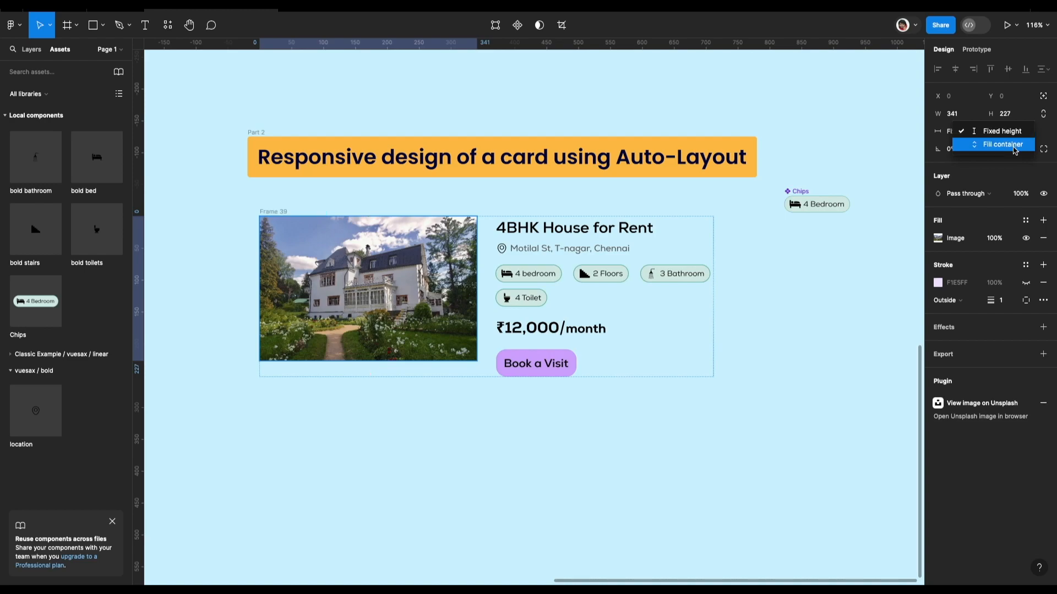
click(1015, 144)
click(398, 409)
- Round the house photo's corners with a radius of 12
scroll(398, 409, up, 1)
click(306, 258)
click(1008, 150)
text(12)
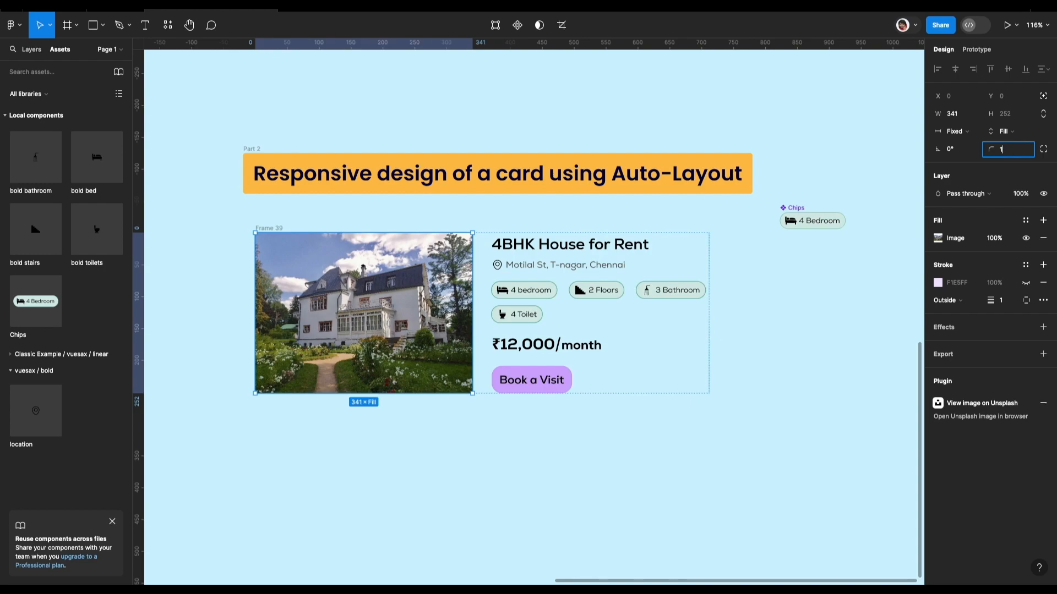
key(Return)
click(732, 451)
- Set the card's horizontal gap between the photo and the details to 24
scroll(729, 450, down, 3)
click(529, 353)
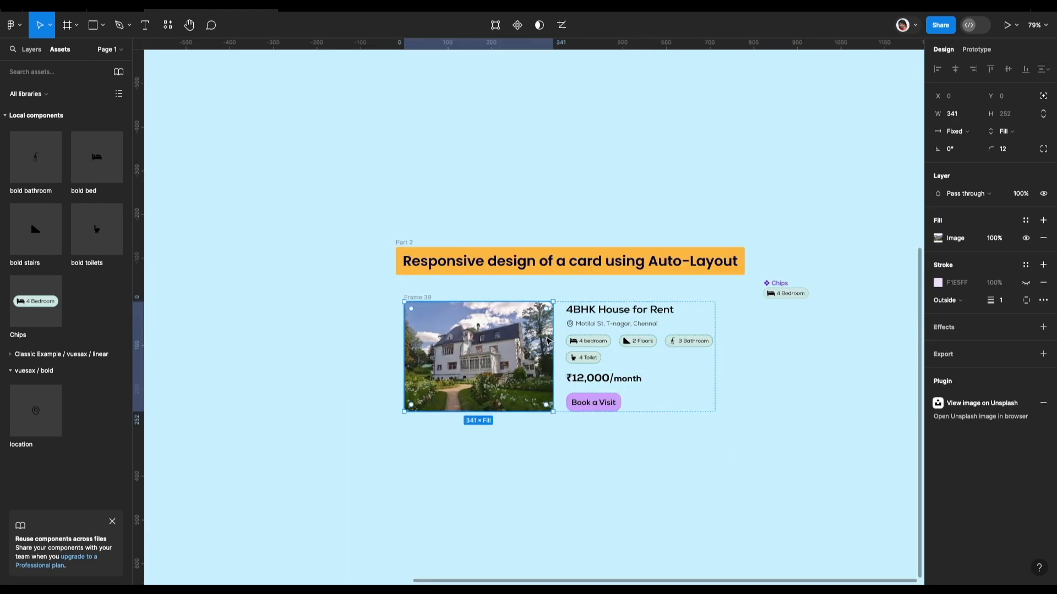
click(439, 298)
click(958, 251)
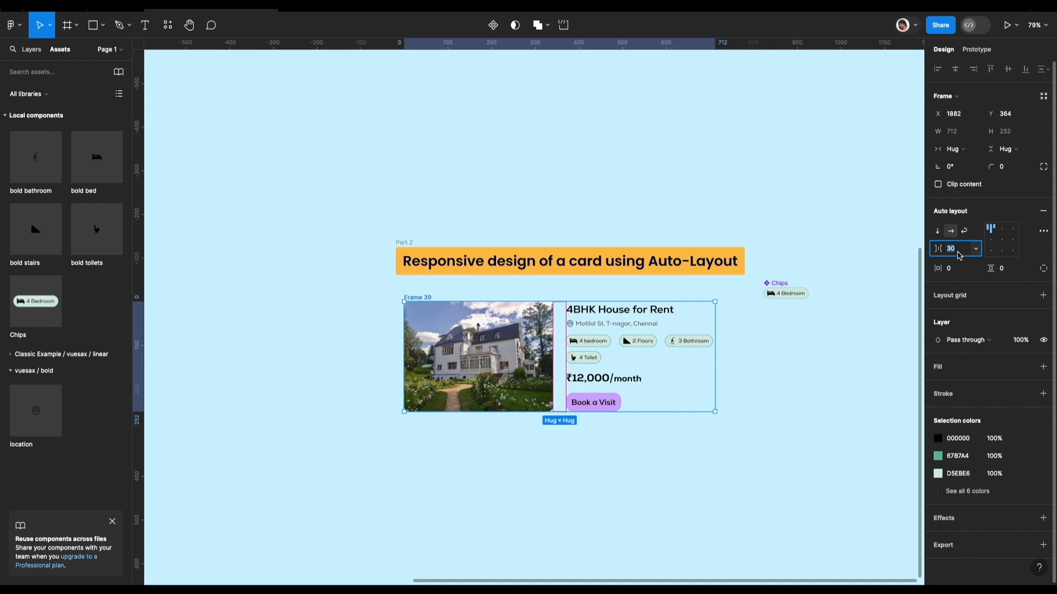
text(22)
key(Return)
key(Up)
key(Up)
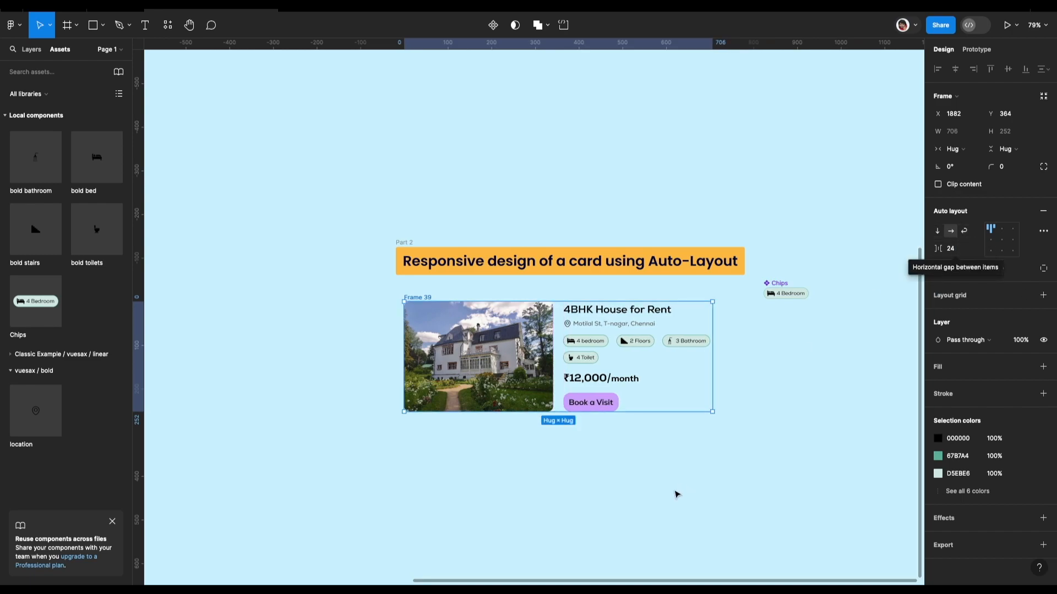
click(672, 489)
- Set the card's horizontal and vertical padding to 16
scroll(670, 487, up, 3)
click(319, 231)
click(952, 269)
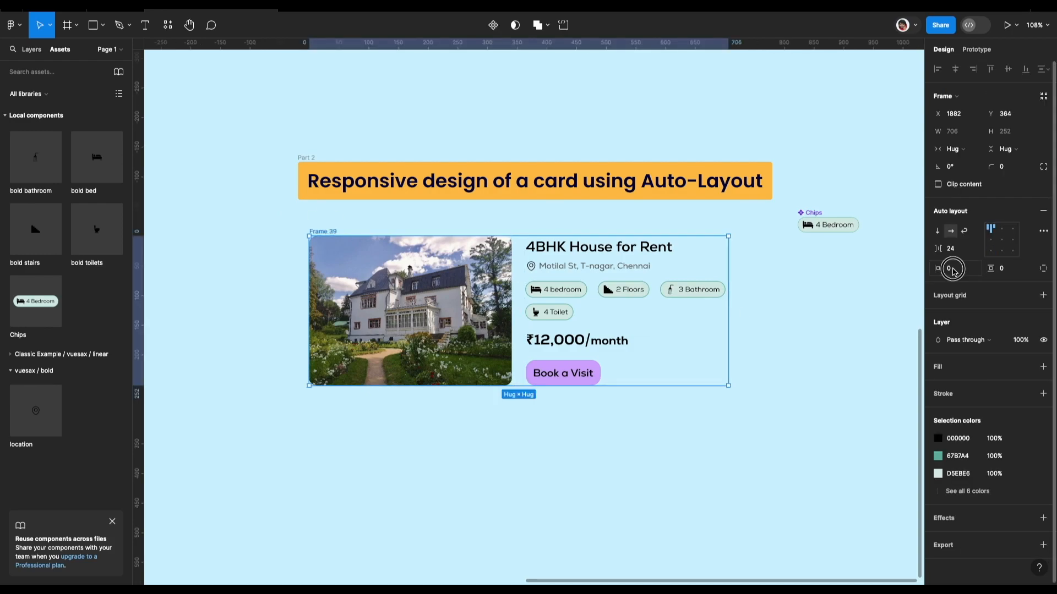
text(16)
click(1014, 270)
text(16)
key(Return)
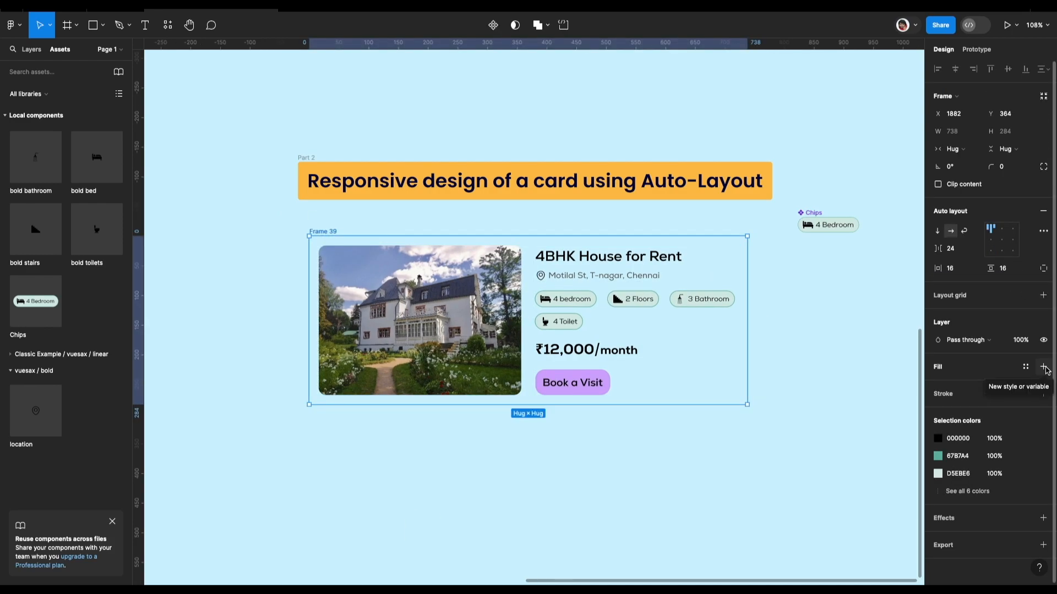
- Add a white FFFFFF fill to the card and round its corners
click(1045, 369)
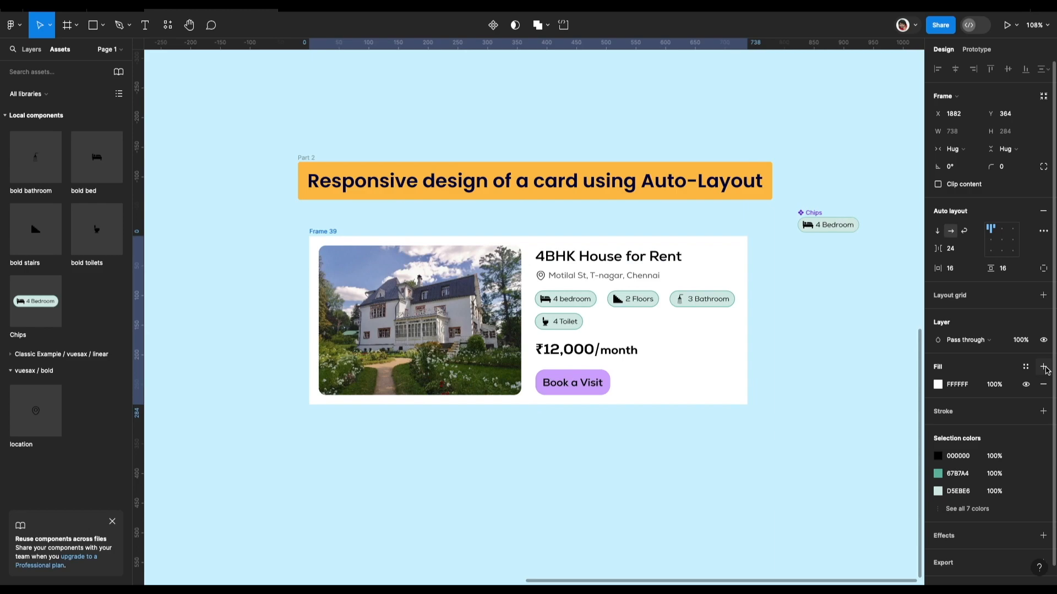
click(1004, 167)
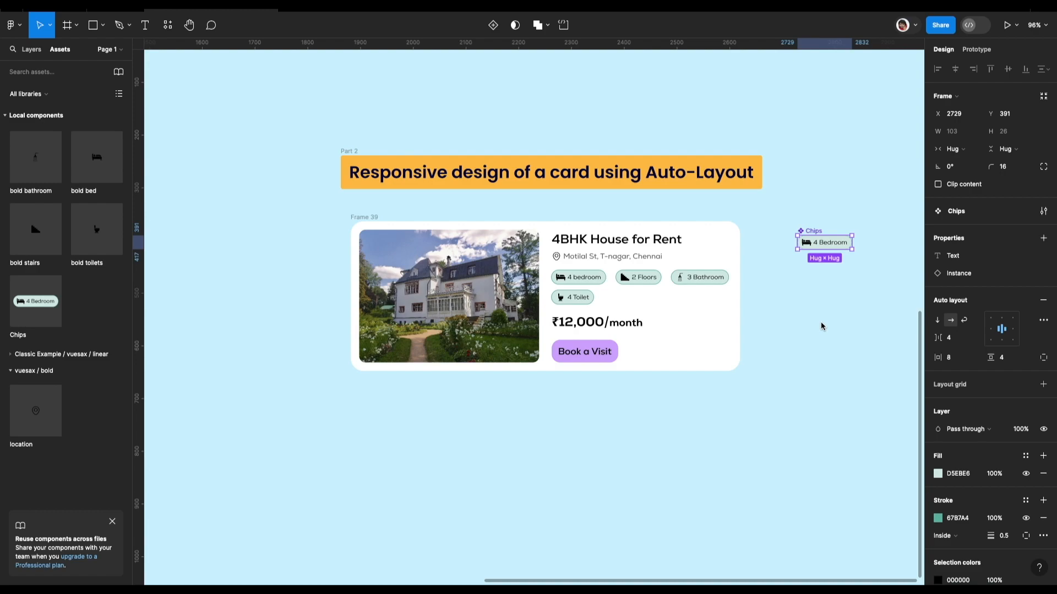
- Set the width of the card's details frame to Fill container
click(588, 260)
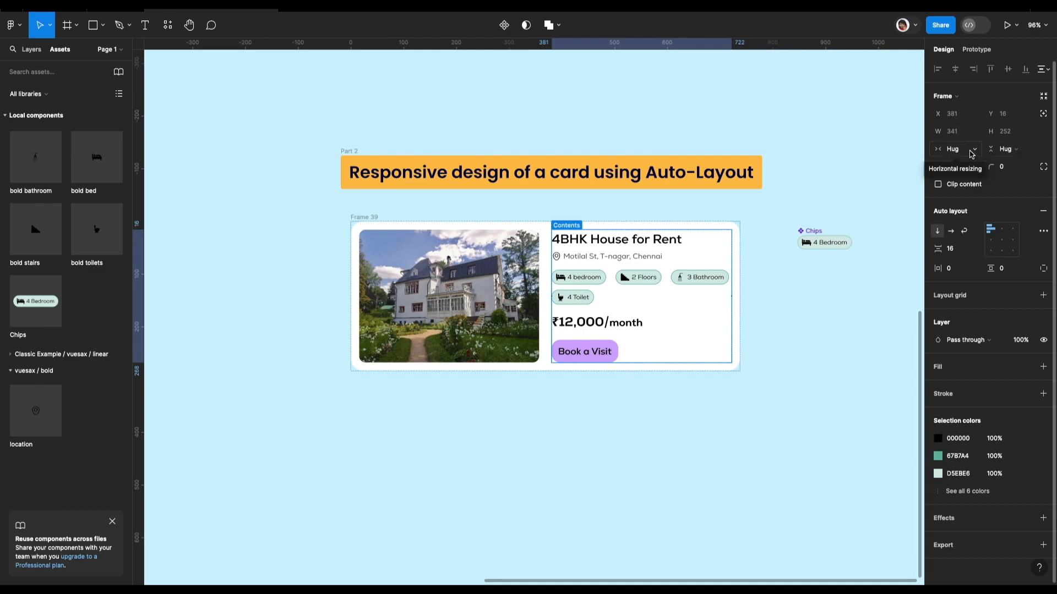
click(961, 150)
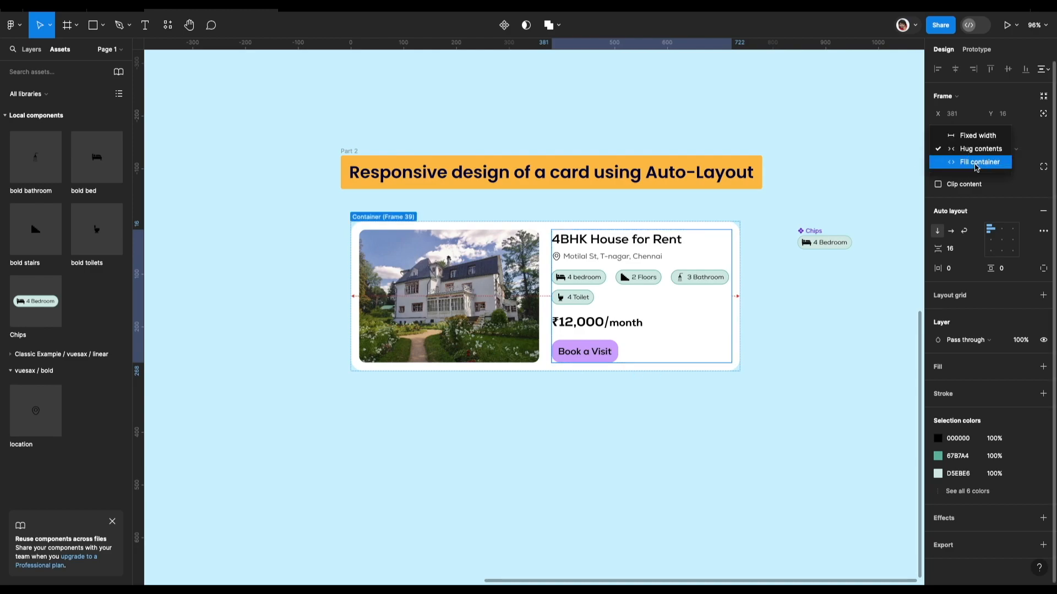
click(976, 163)
click(785, 385)
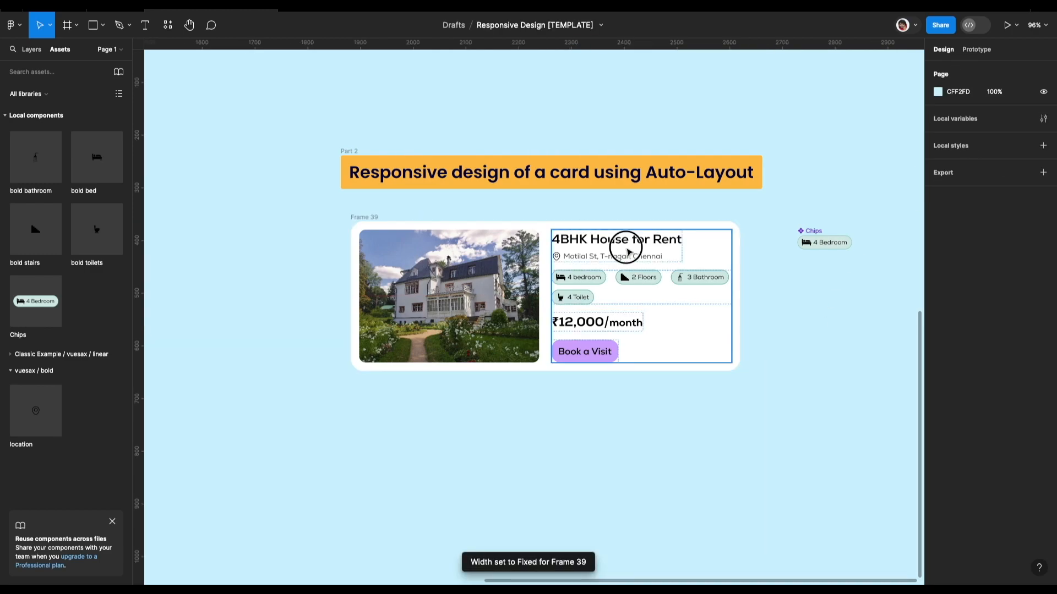
- Set the width of the frame holding the house title and location to Fill container
double_click(628, 252)
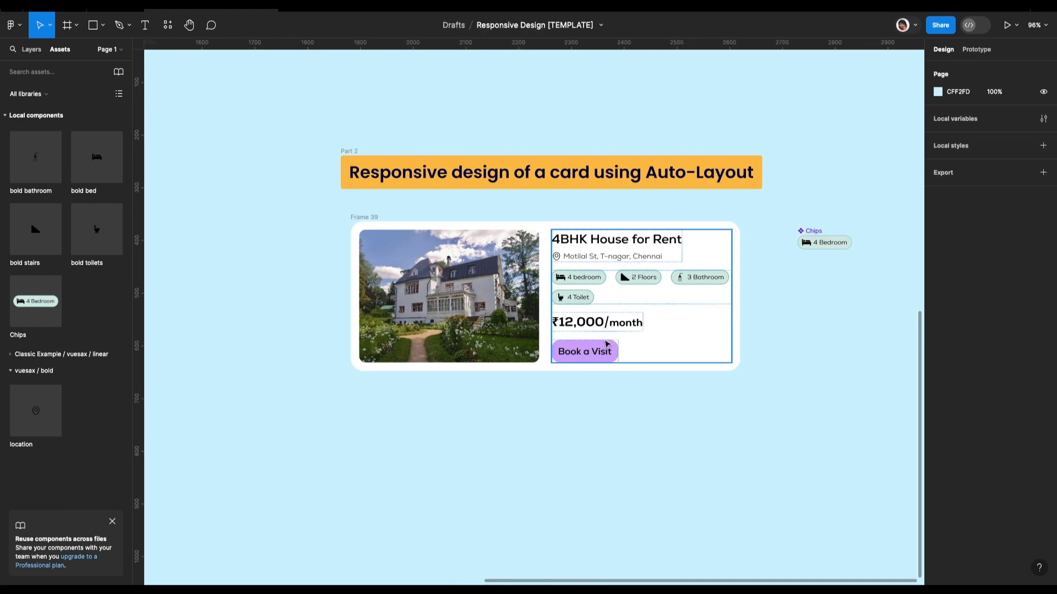
double_click(618, 248)
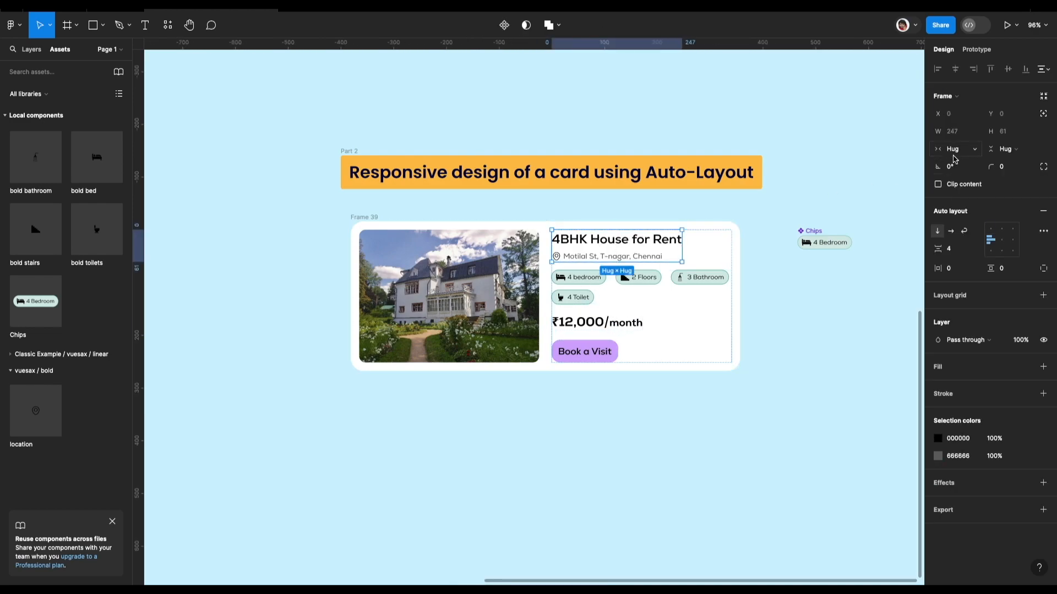
click(954, 156)
click(969, 162)
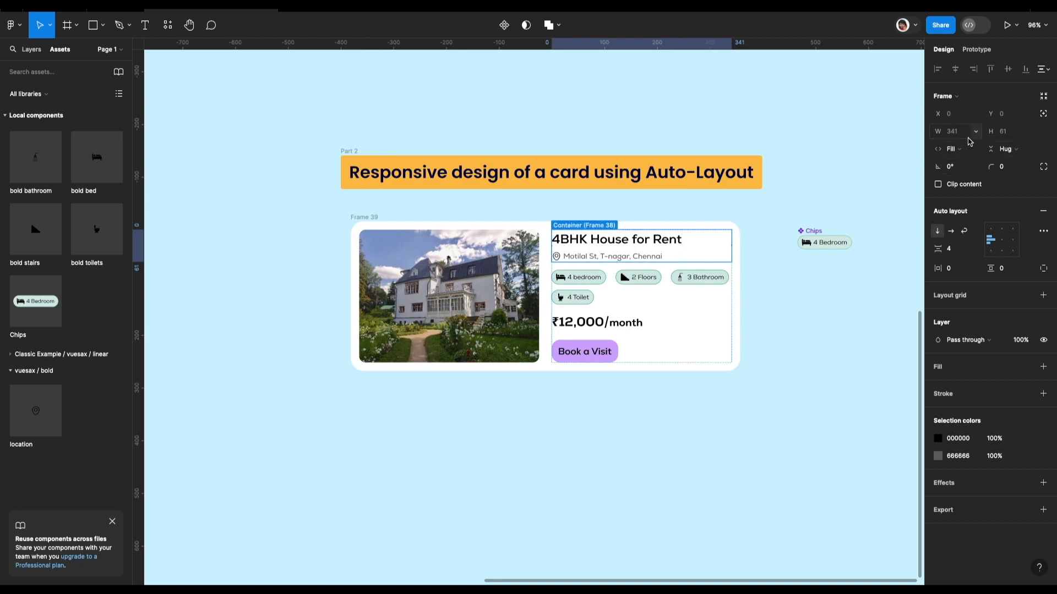
- Set the width of the chips frame in the card's details to Fill container
key(Tab)
click(961, 149)
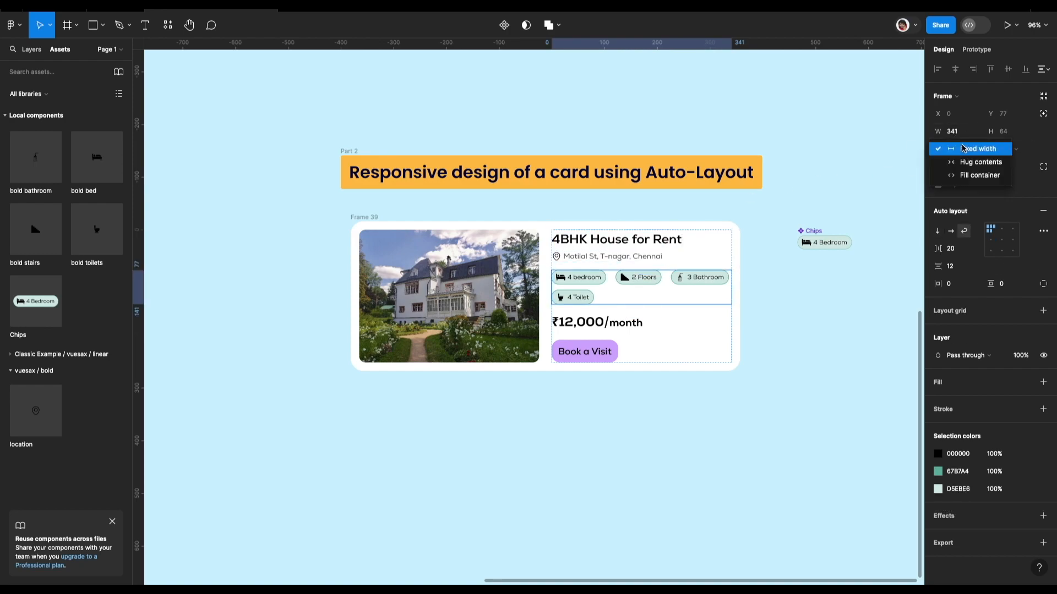
click(979, 175)
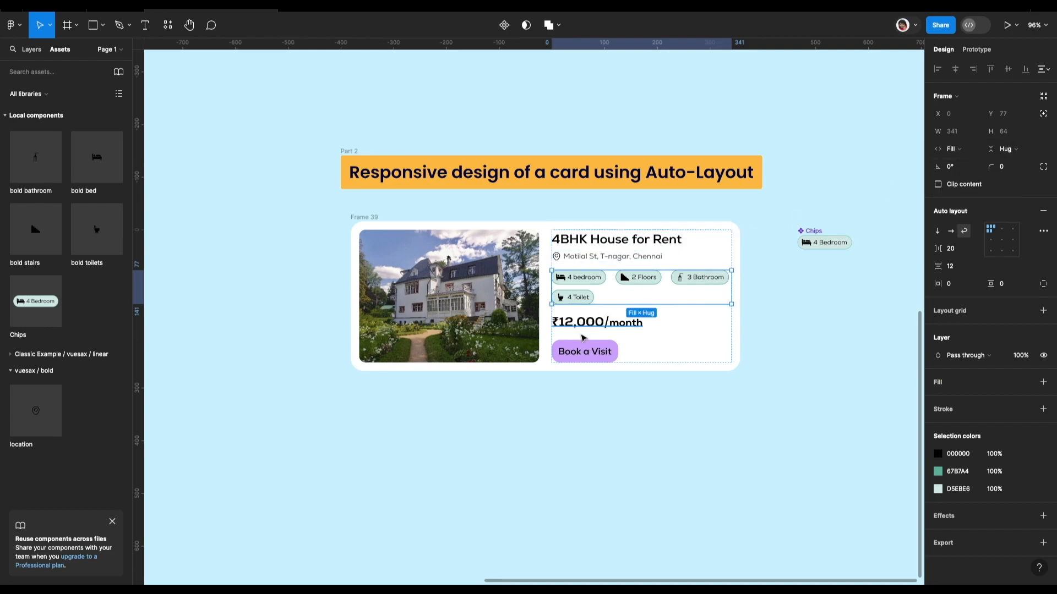
- Set the widths of the price text and the Book a Visit button to Fill container
click(581, 327)
click(957, 131)
click(963, 144)
key(Tab)
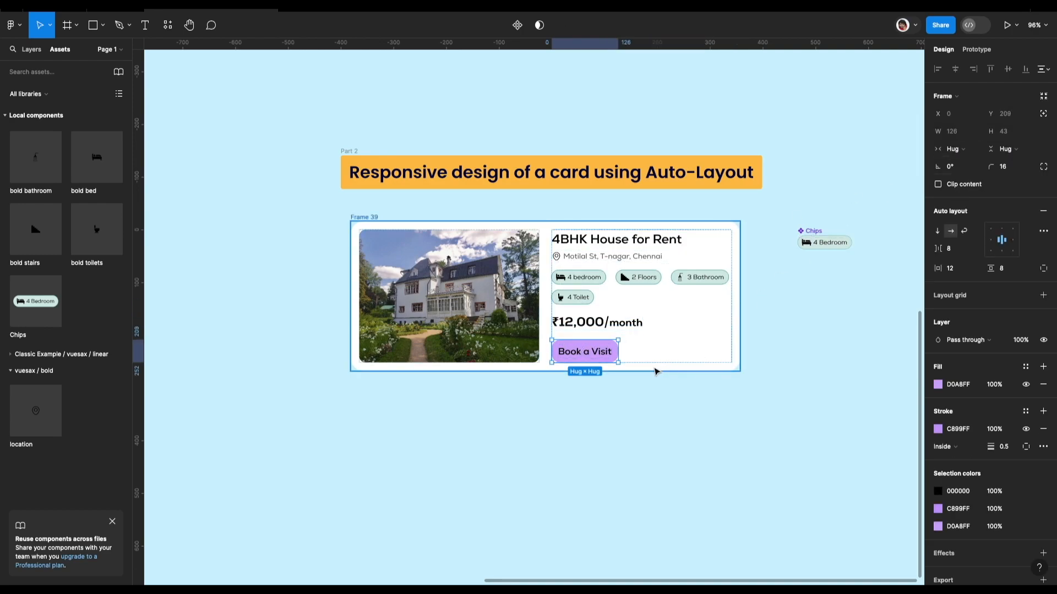
click(954, 149)
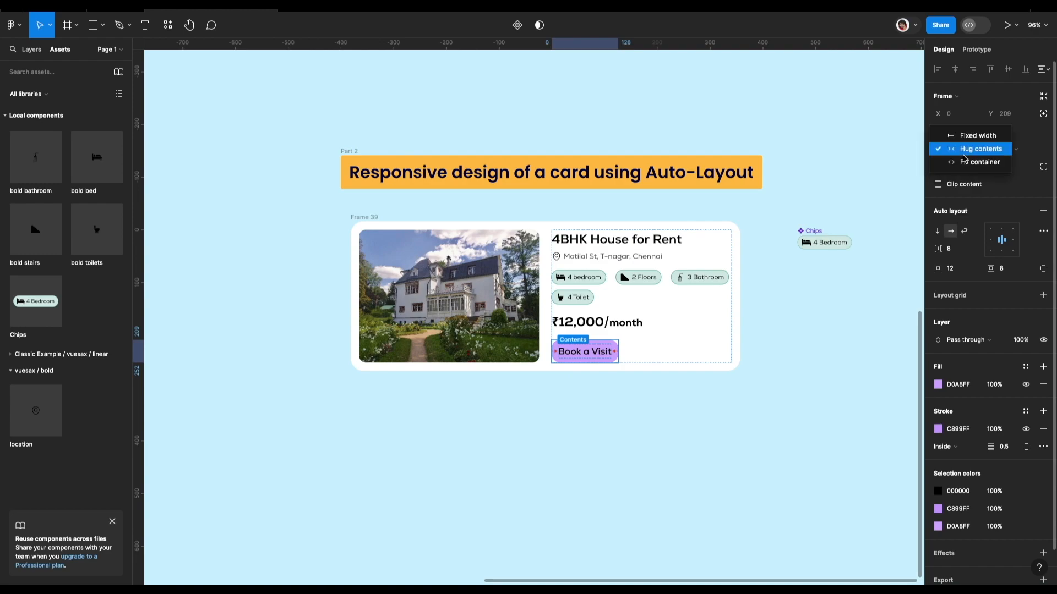
click(970, 164)
scroll(554, 369, up, 3)
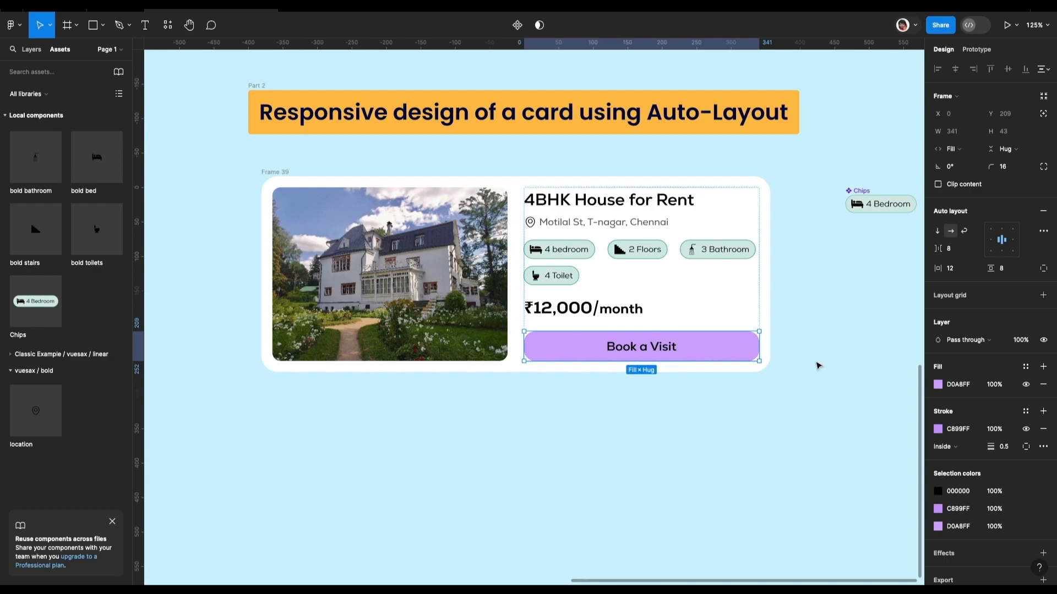
click(819, 366)
- Change the vertical sizing of the card's house photo to Fixed height
click(379, 290)
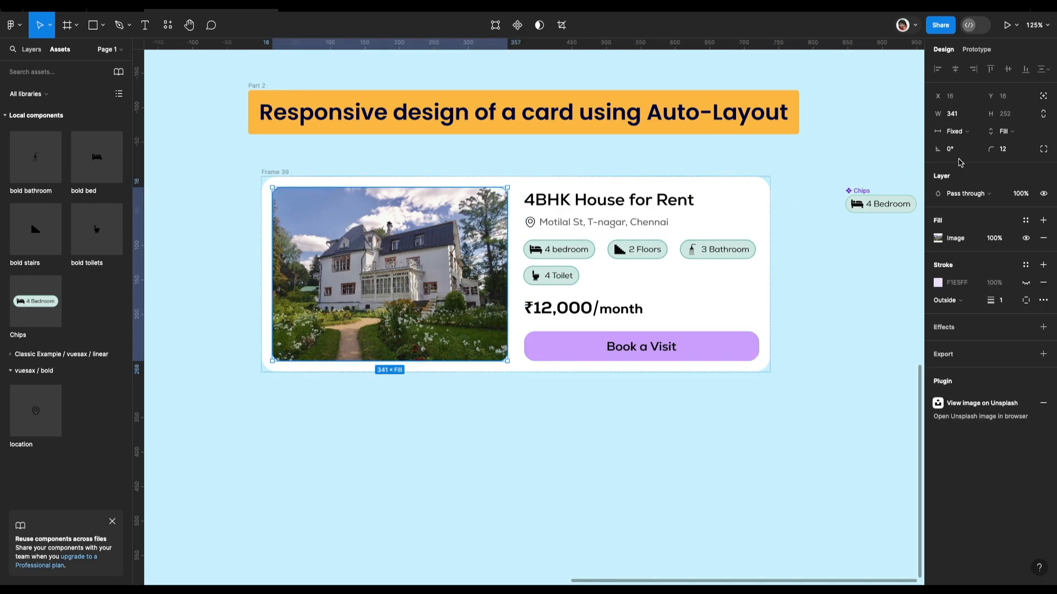
click(1011, 132)
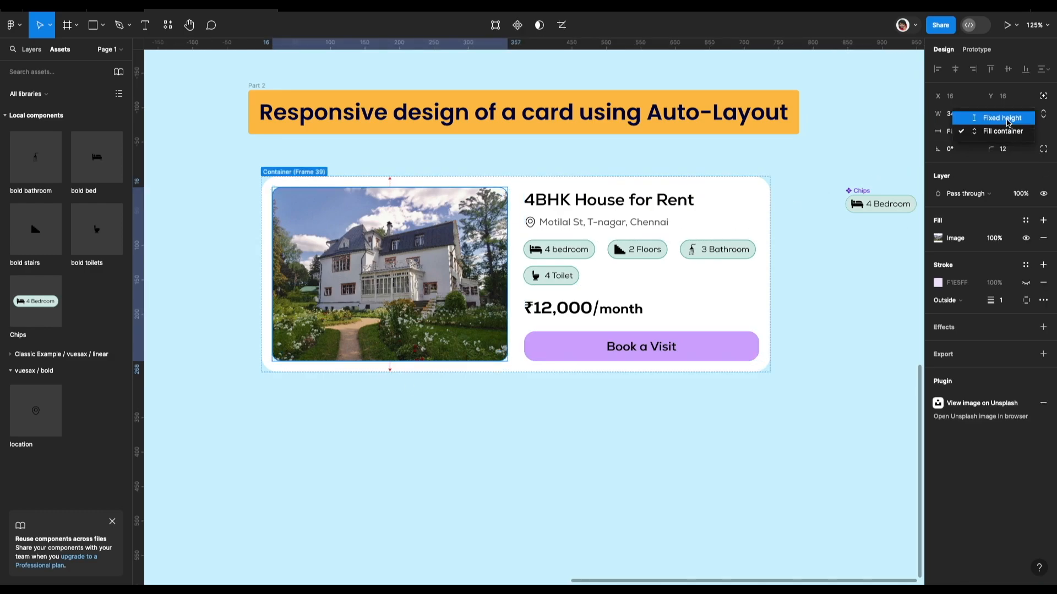
click(996, 117)
click(877, 134)
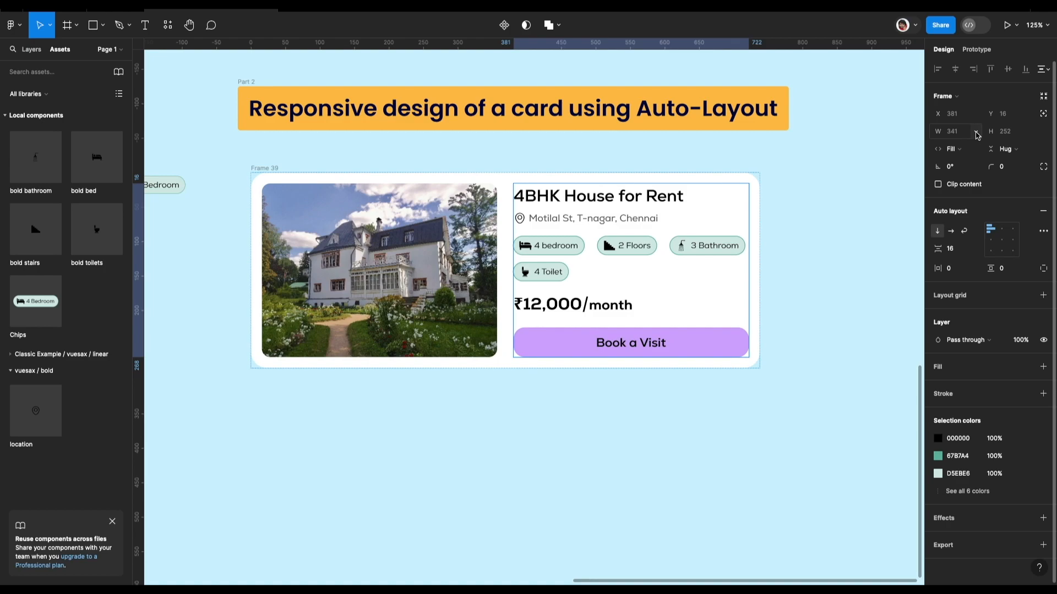
- Give the card's details frame a minimum width of 280 and add a maximum width
click(976, 133)
click(973, 153)
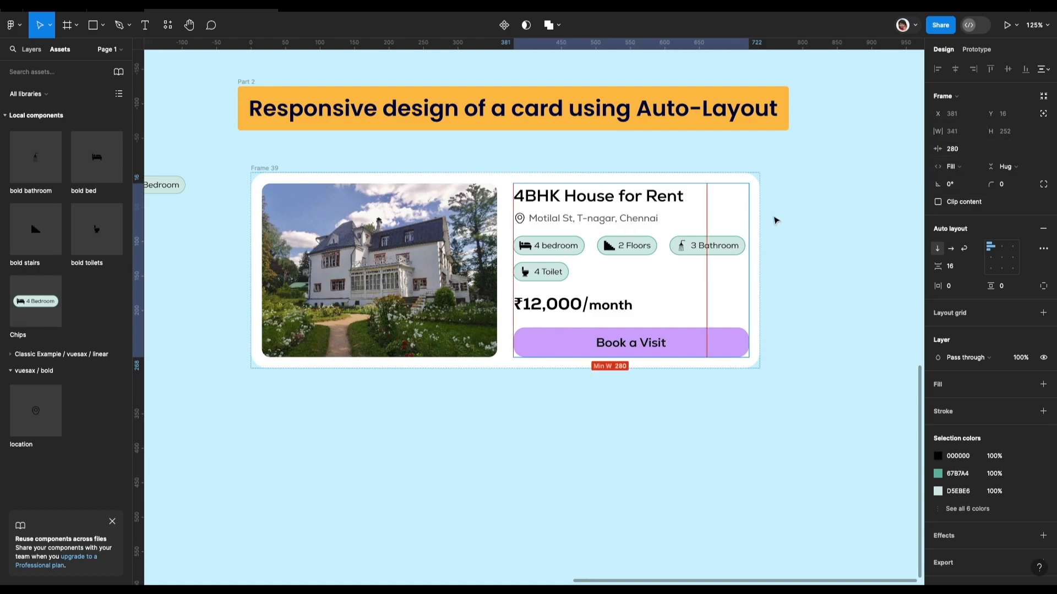
text(400)
key(Return)
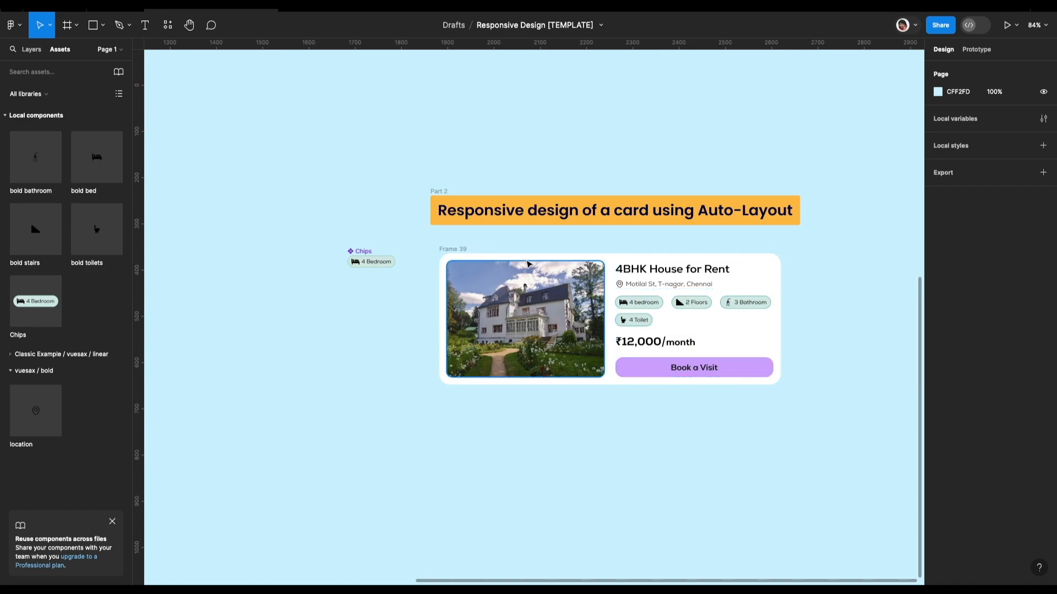
- Narrow the card to about 677 wide to test how the details and chips respond
click(448, 251)
scroll(713, 330, right, 1)
drag(713, 331, 747, 309)
drag(734, 312, 665, 312)
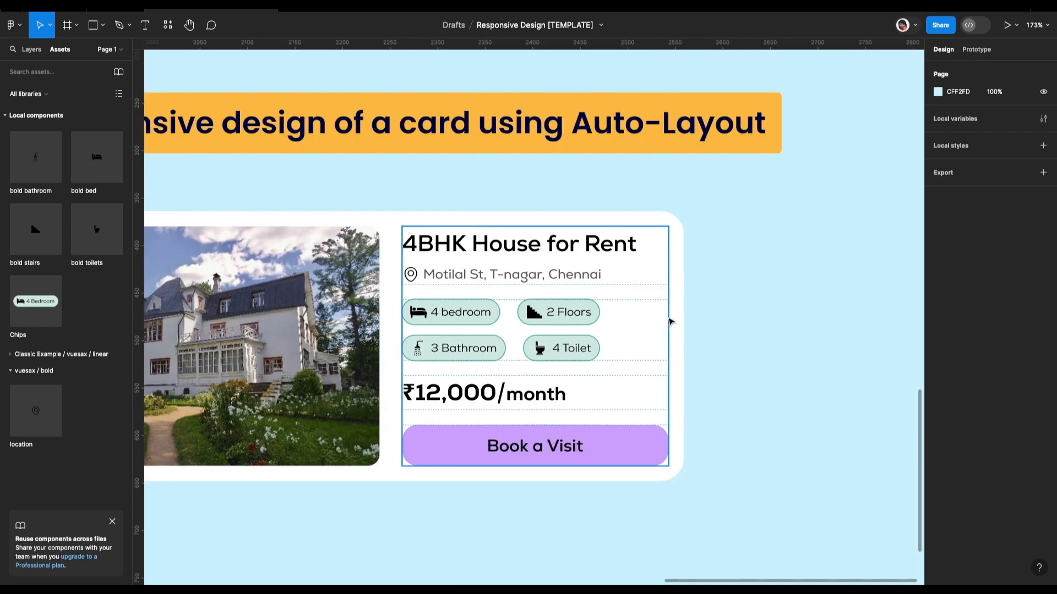
scroll(670, 321, down, 5)
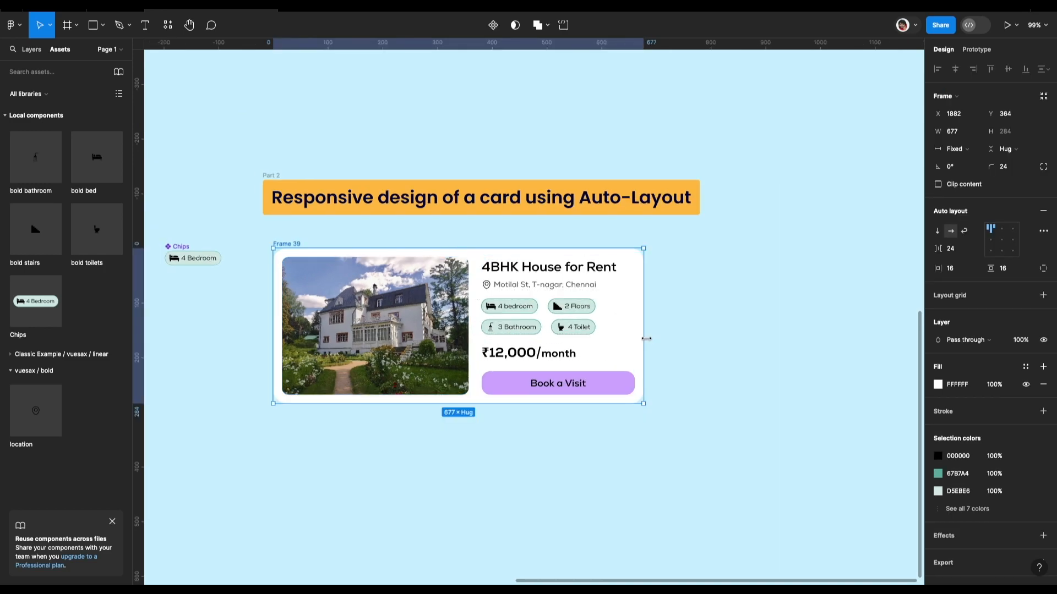
- Widen the card to about 862 to test the details frame's maximum width, and undo the resizing
drag(648, 316, 745, 318)
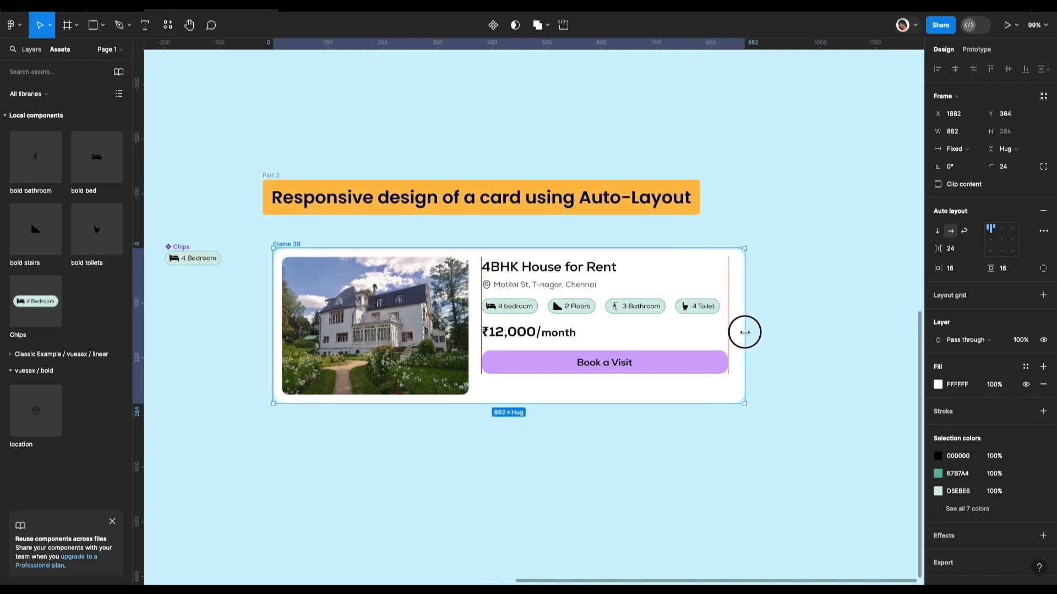
key(ctrl+z)
click(746, 336)
key(ctrl+z)
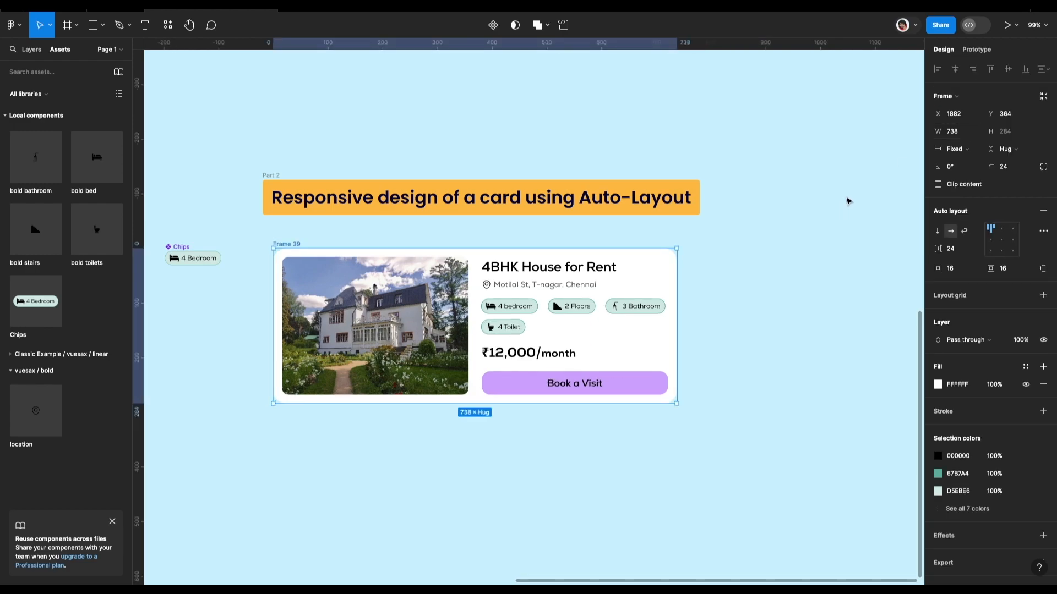
click(975, 131)
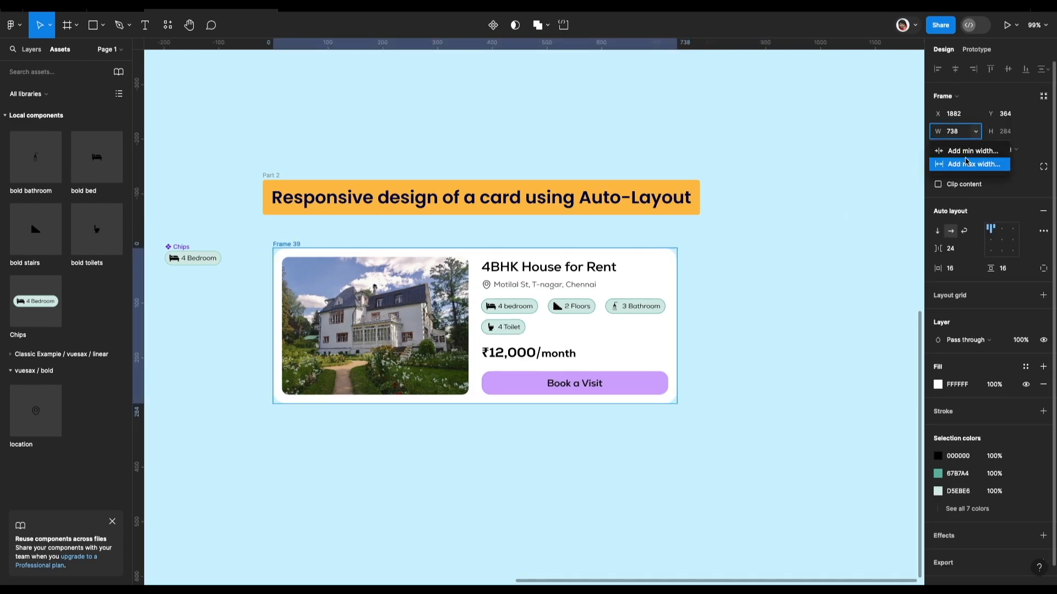
key(Escape)
click(574, 289)
click(839, 258)
ctrl+scroll(807, 262, down, 3)
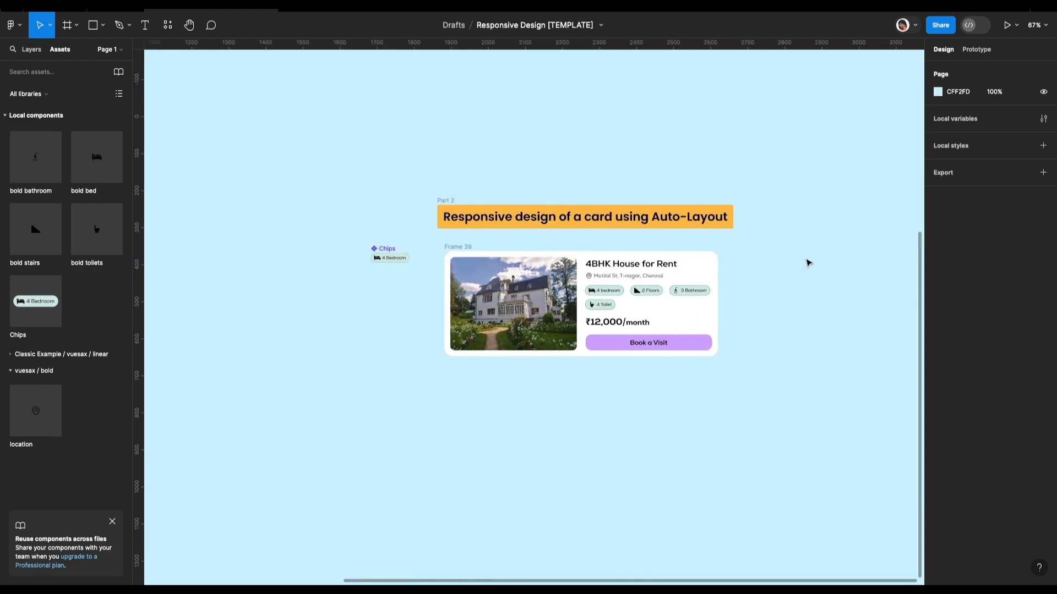
- Switch the card's auto layout to Wrap and narrow the card to about 373 wide
click(446, 261)
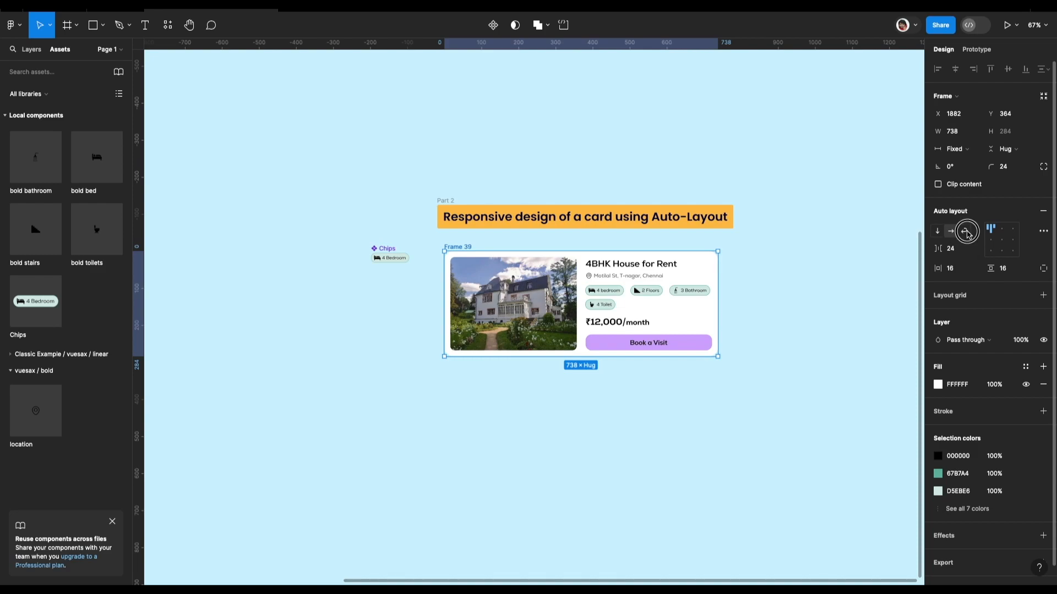
click(967, 233)
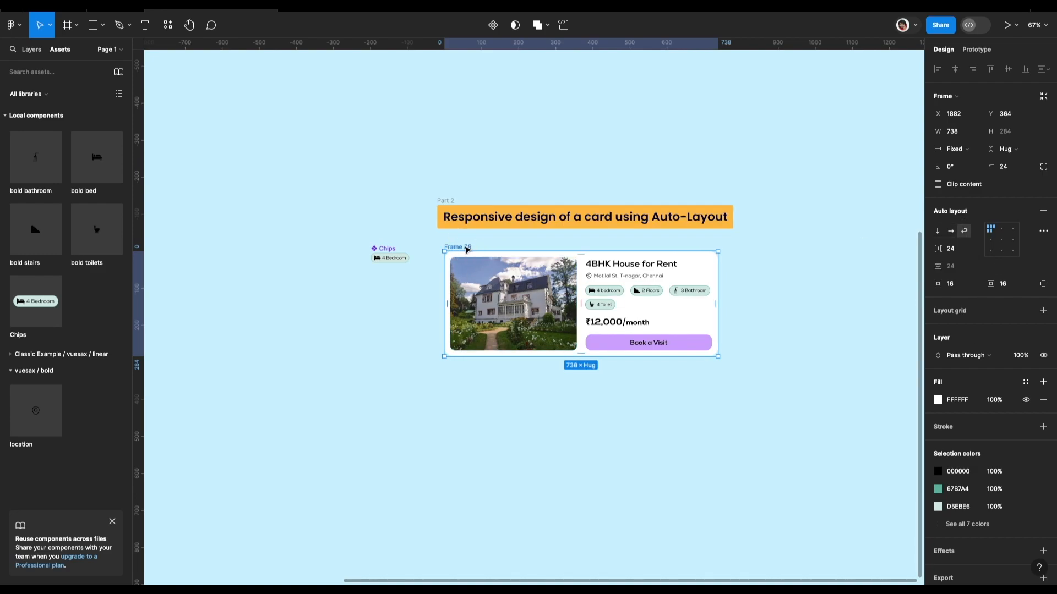
drag(718, 292, 581, 300)
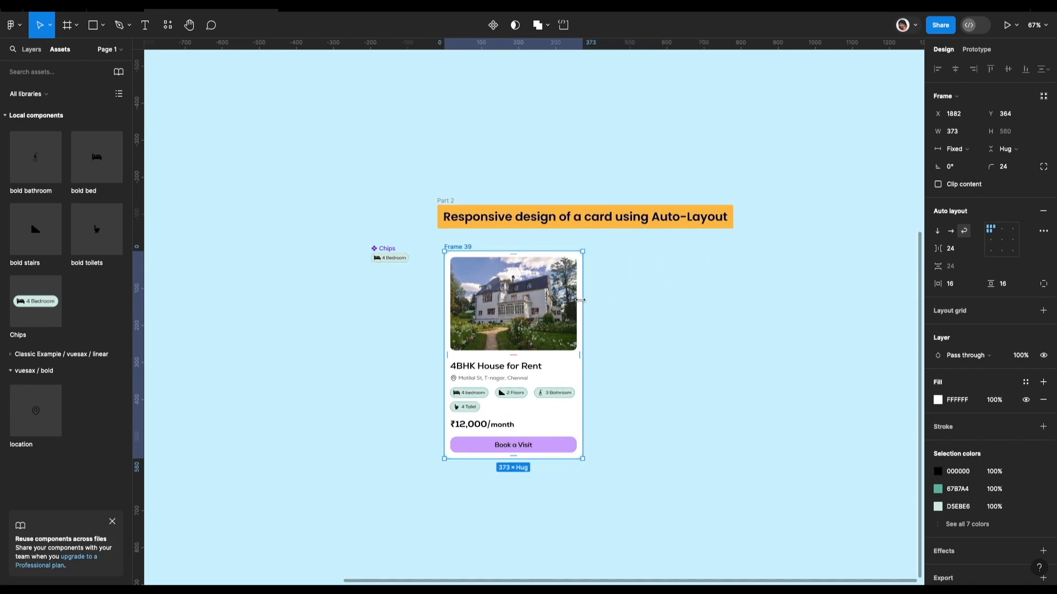
- Inspect the wrapped details frame and resize the card between about 518 and 723 wide to test its responsiveness
scroll(560, 469, up, 5)
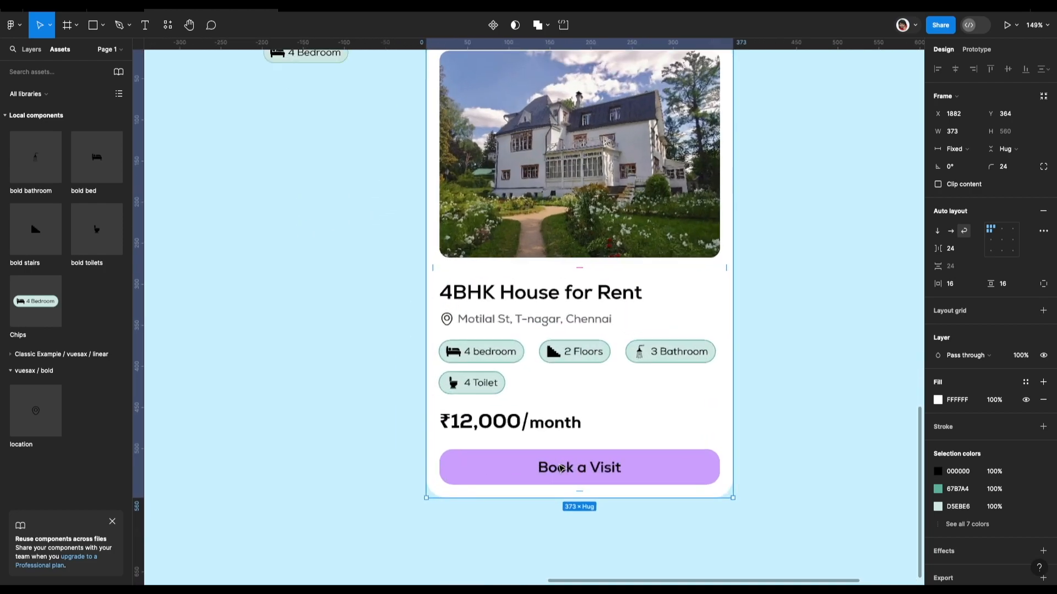
scroll(560, 469, right, 2)
click(655, 399)
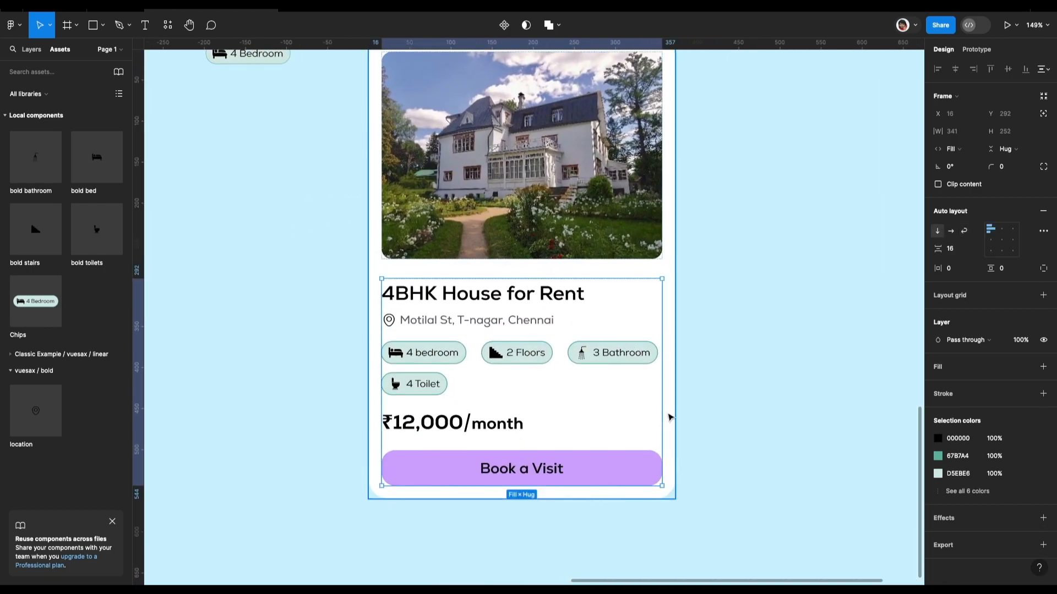
scroll(669, 418, down, 2)
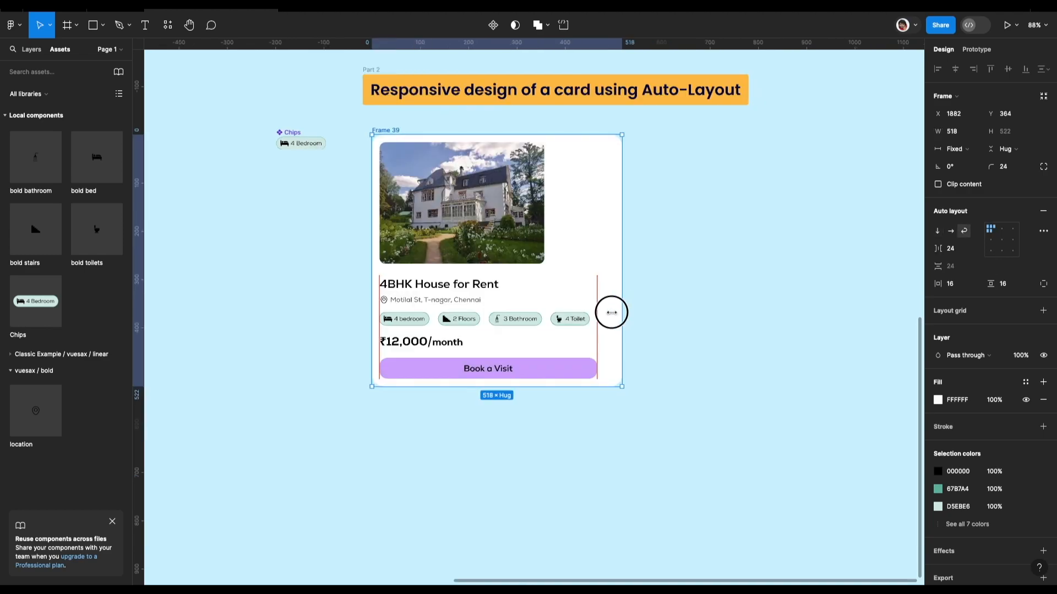
drag(611, 312, 552, 315)
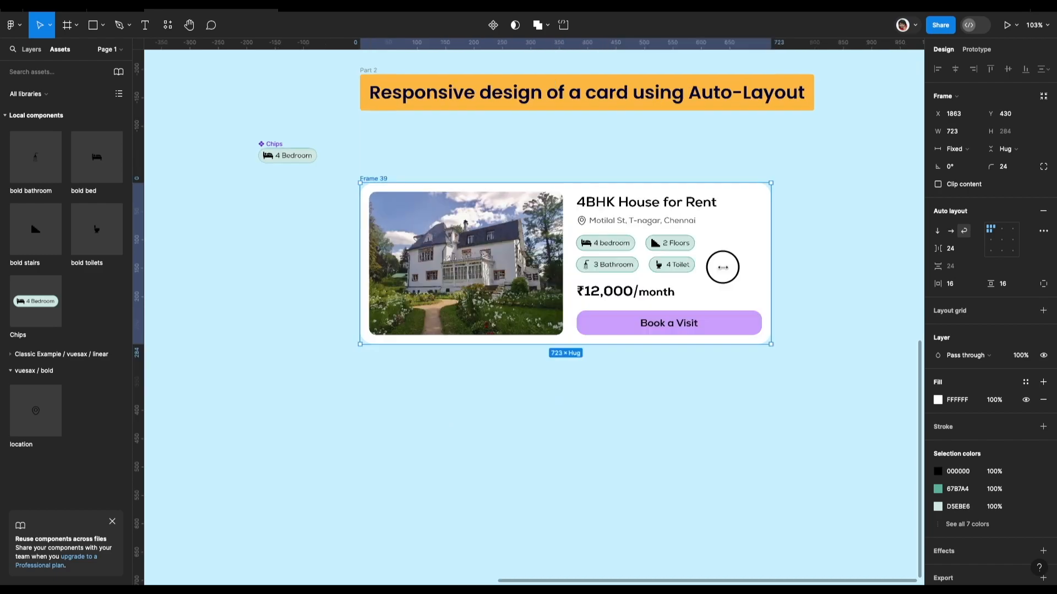
drag(722, 267, 785, 290)
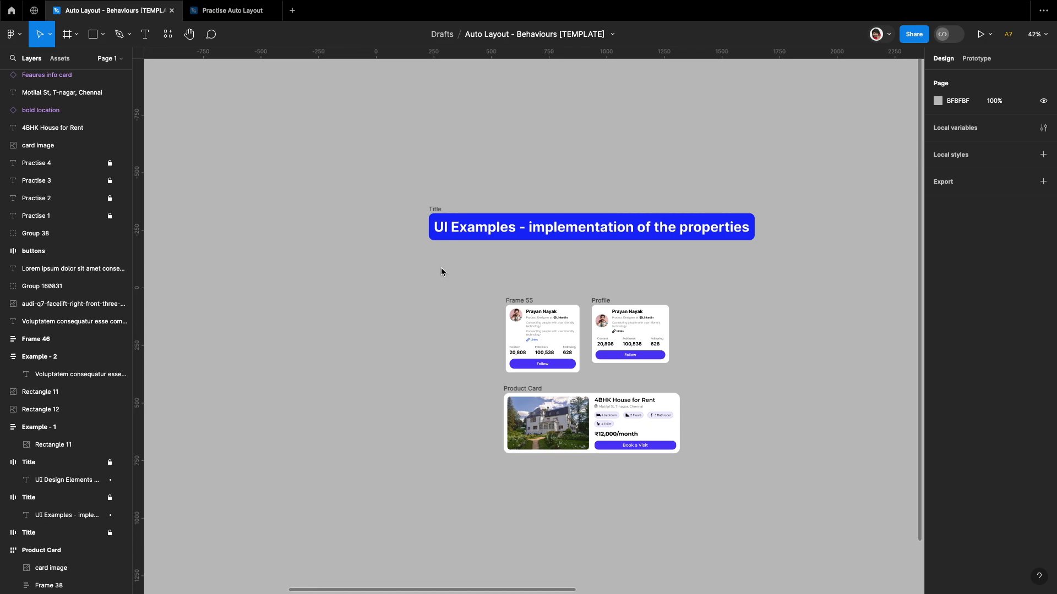
- Look over the UI examples and the Practise 1 to 4 designs in the Auto Layout - Behaviours template, with the interface hidden
scroll(441, 272, down, 5)
scroll(440, 272, right, 5)
scroll(586, 285, up, 4)
scroll(586, 284, up, 3)
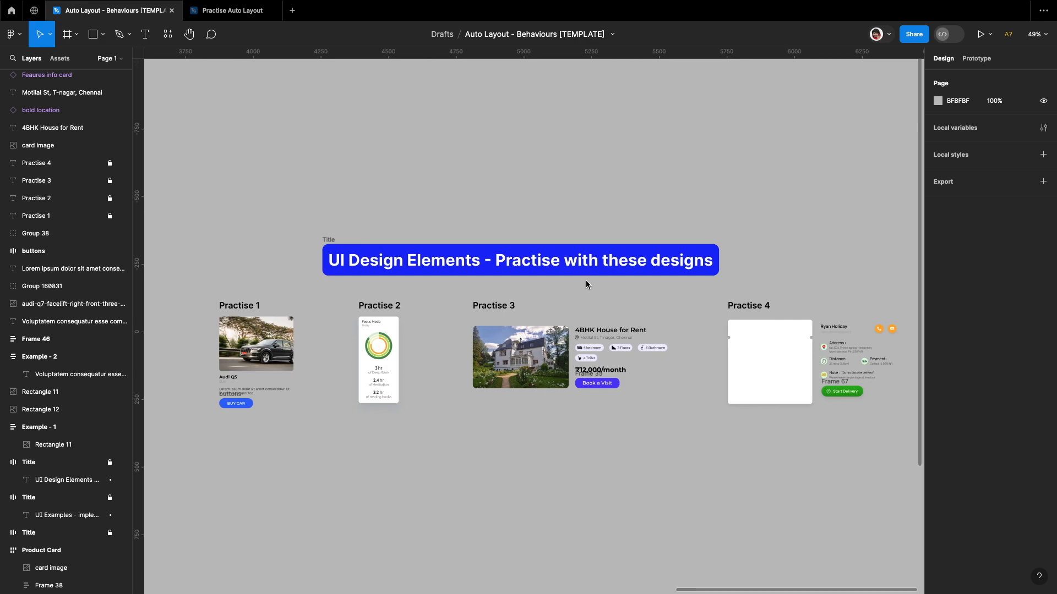
key(ctrl+backslash)
scroll(586, 284, up, 3)
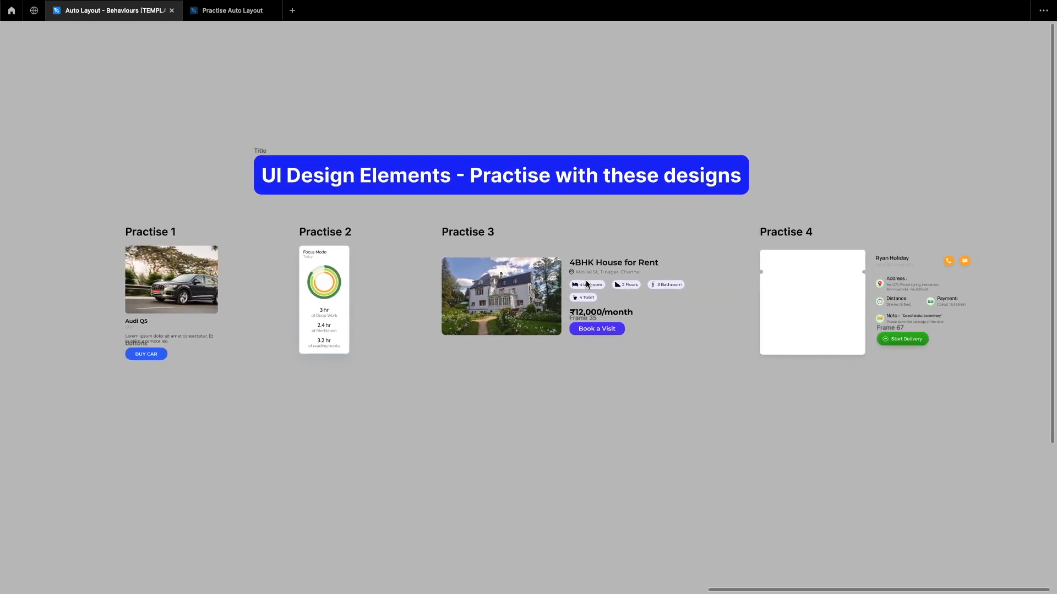
scroll(586, 284, down, 3)
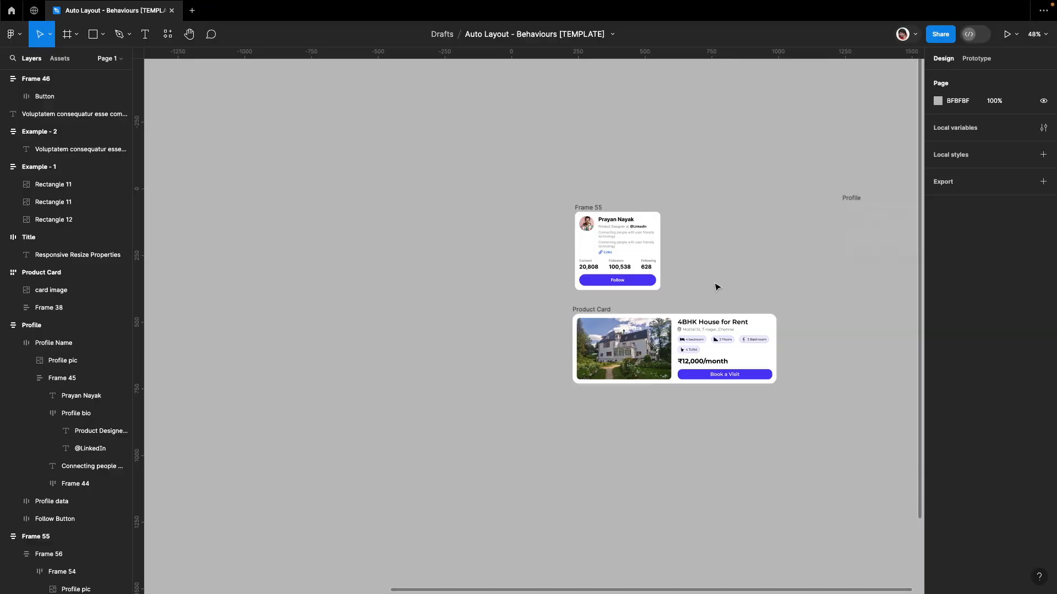